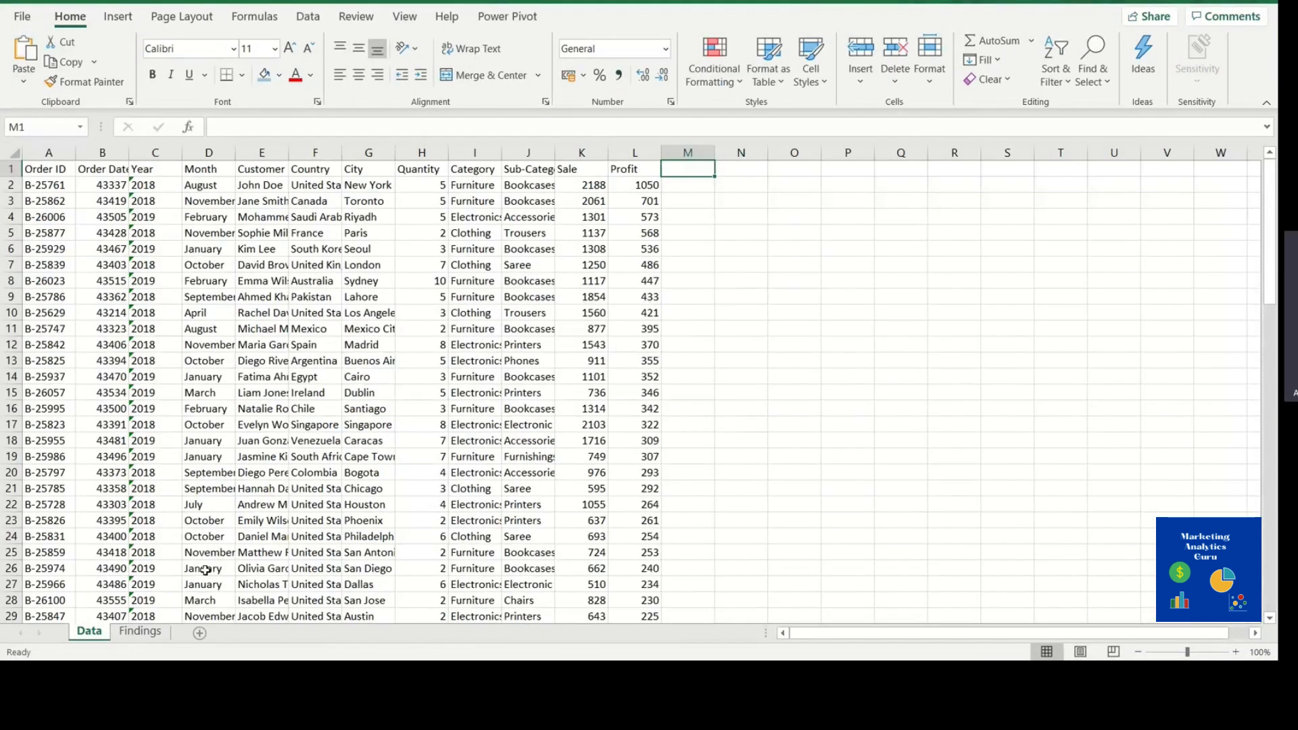
# Step: Review the Profit statistics table and the list of conversion tasks on the Findings sheet
pyautogui.click(141, 631)
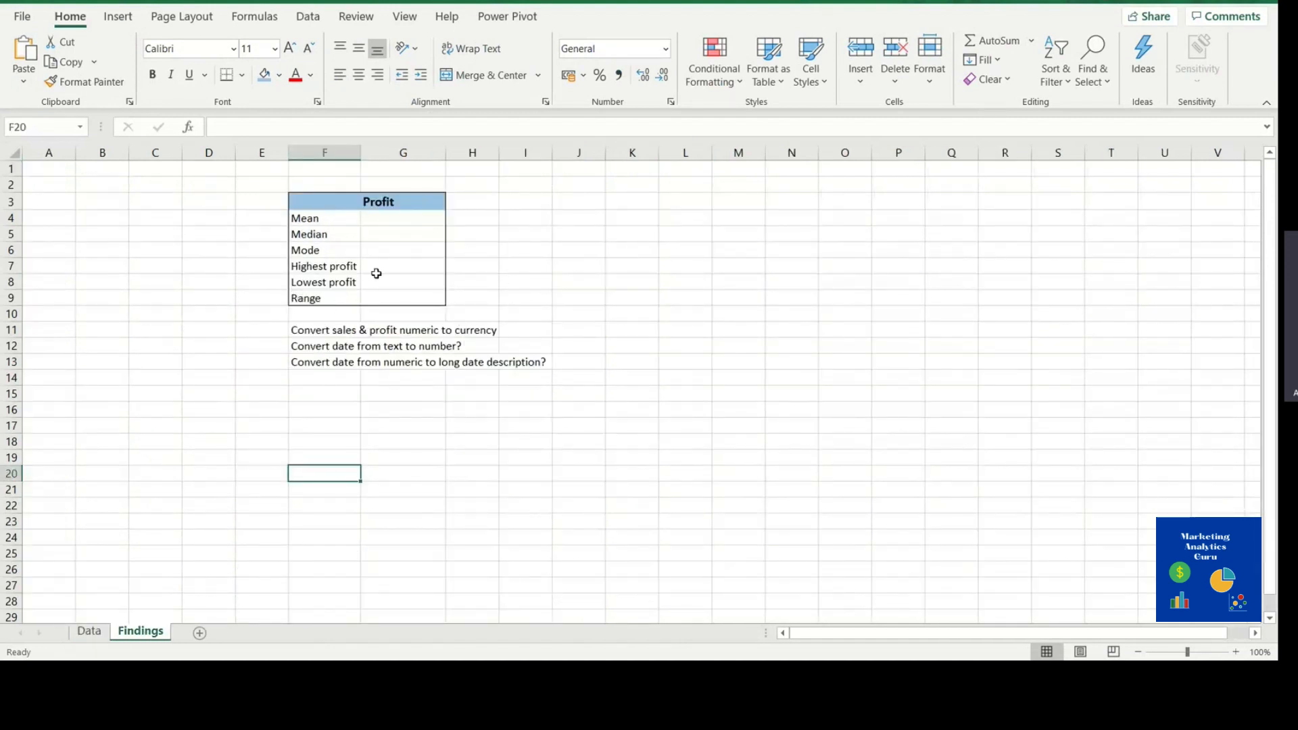
pyautogui.click(348, 198)
pyautogui.click(404, 201)
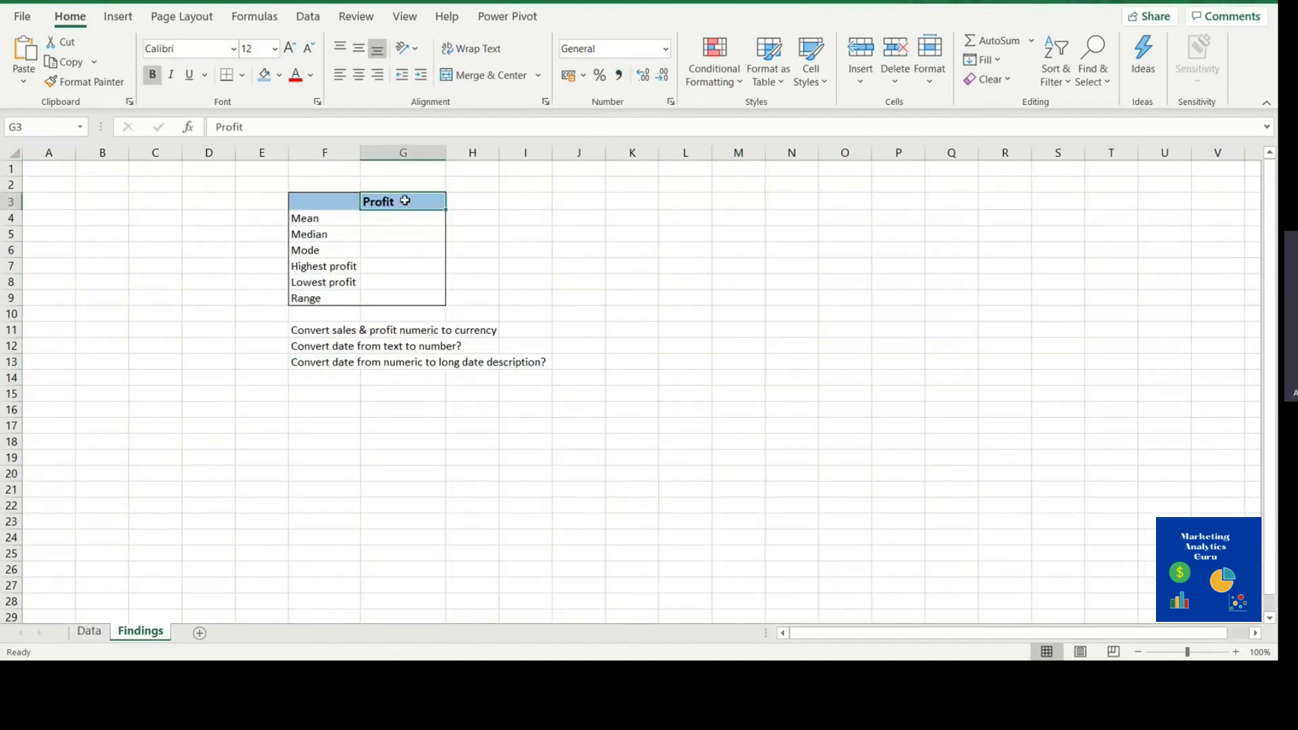
pyautogui.click(581, 250)
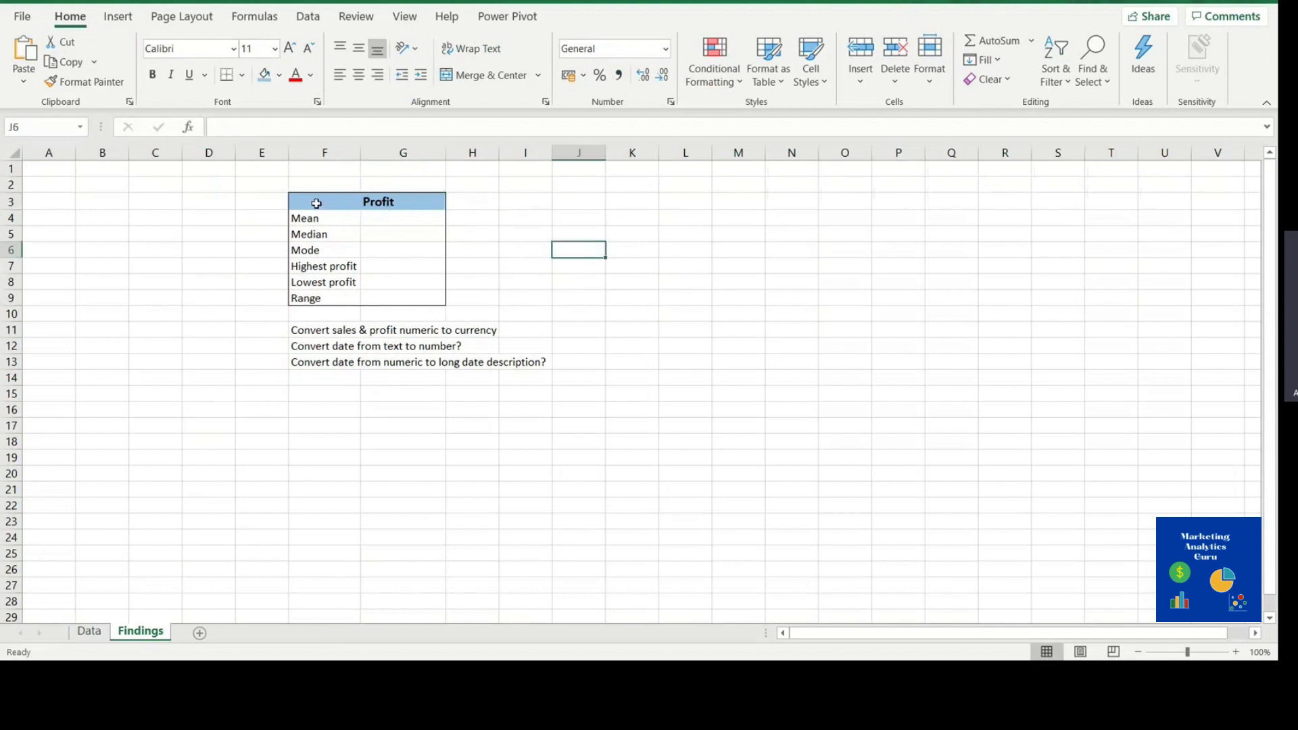
pyautogui.moveTo(316, 203); pyautogui.dragTo(357, 203)
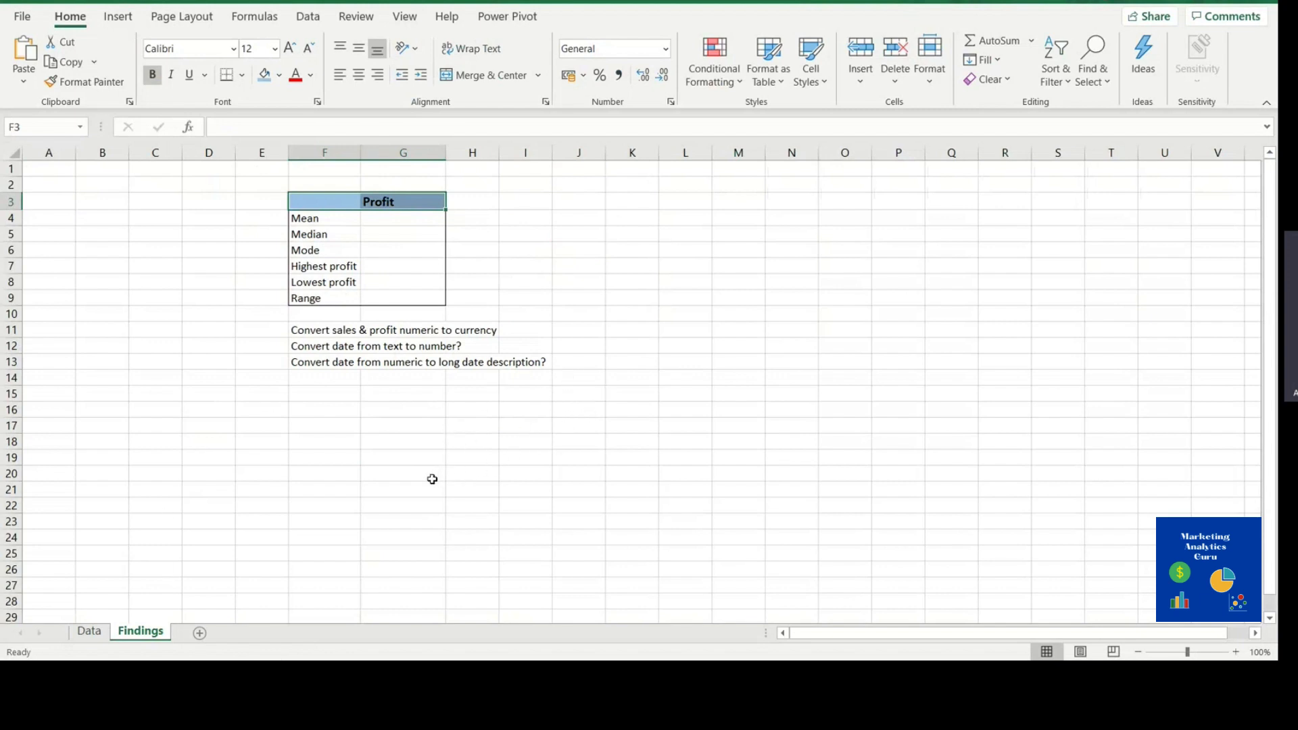
pyautogui.click(316, 219)
pyautogui.click(331, 233)
pyautogui.click(327, 251)
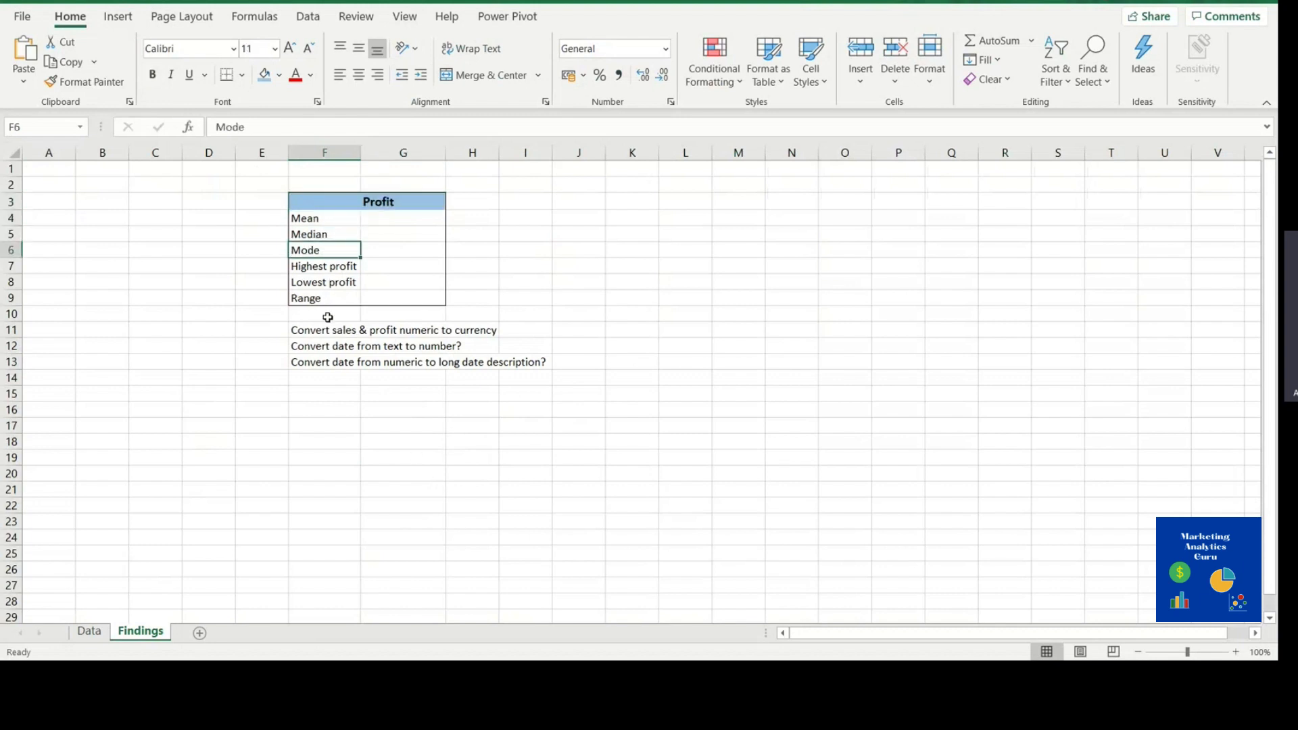
pyautogui.click(302, 298)
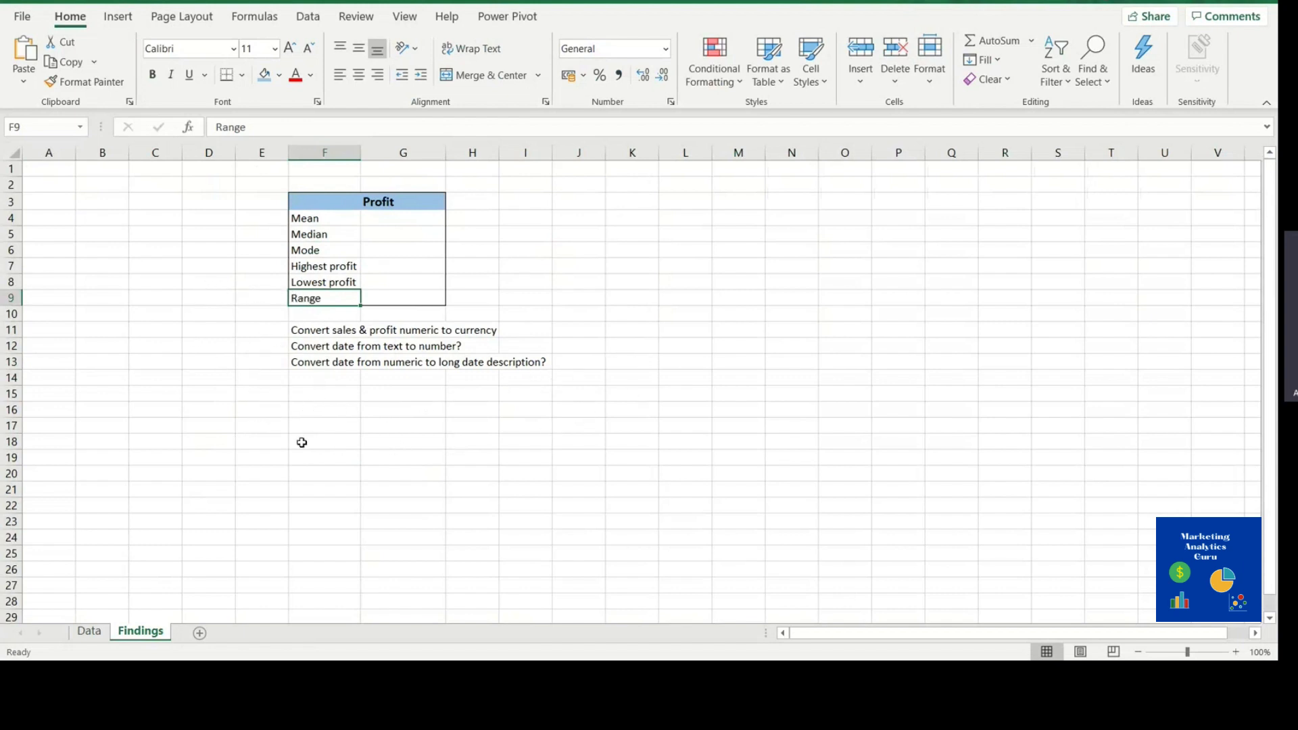
pyautogui.moveTo(315, 265); pyautogui.dragTo(315, 283)
pyautogui.click(313, 270)
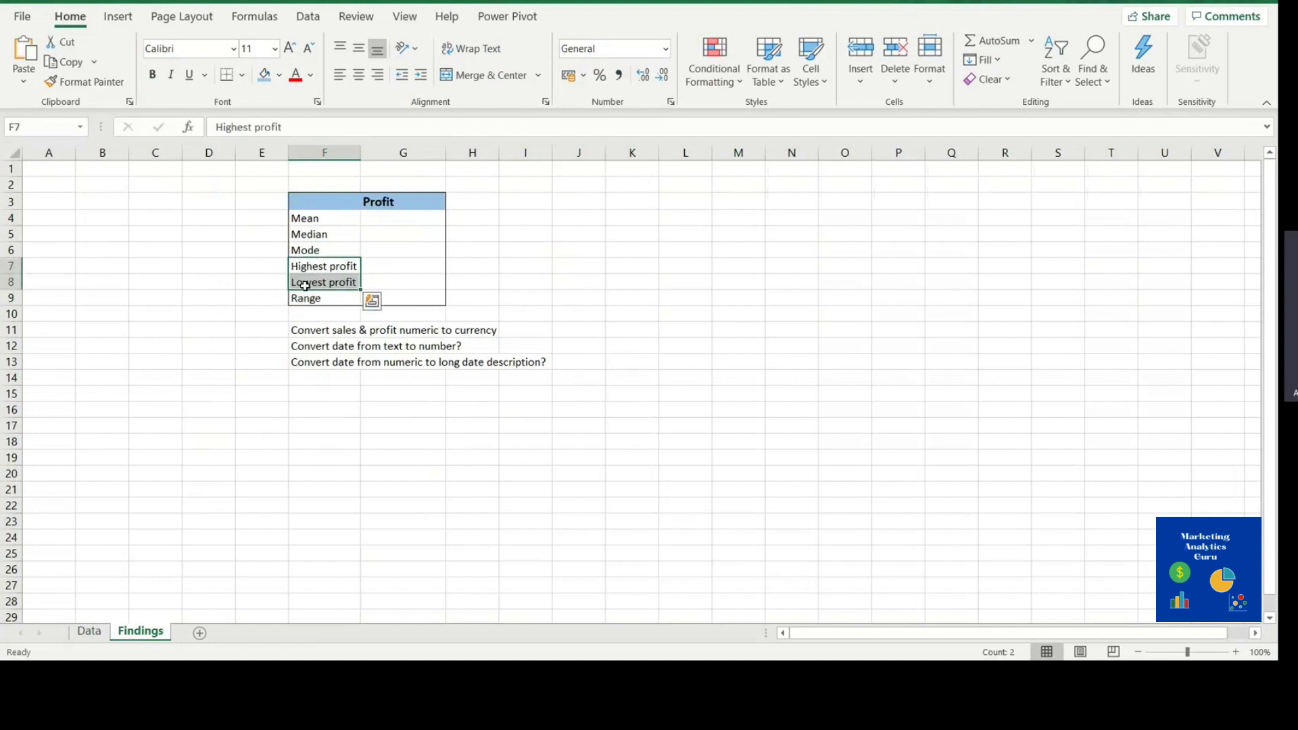
pyautogui.click(565, 339)
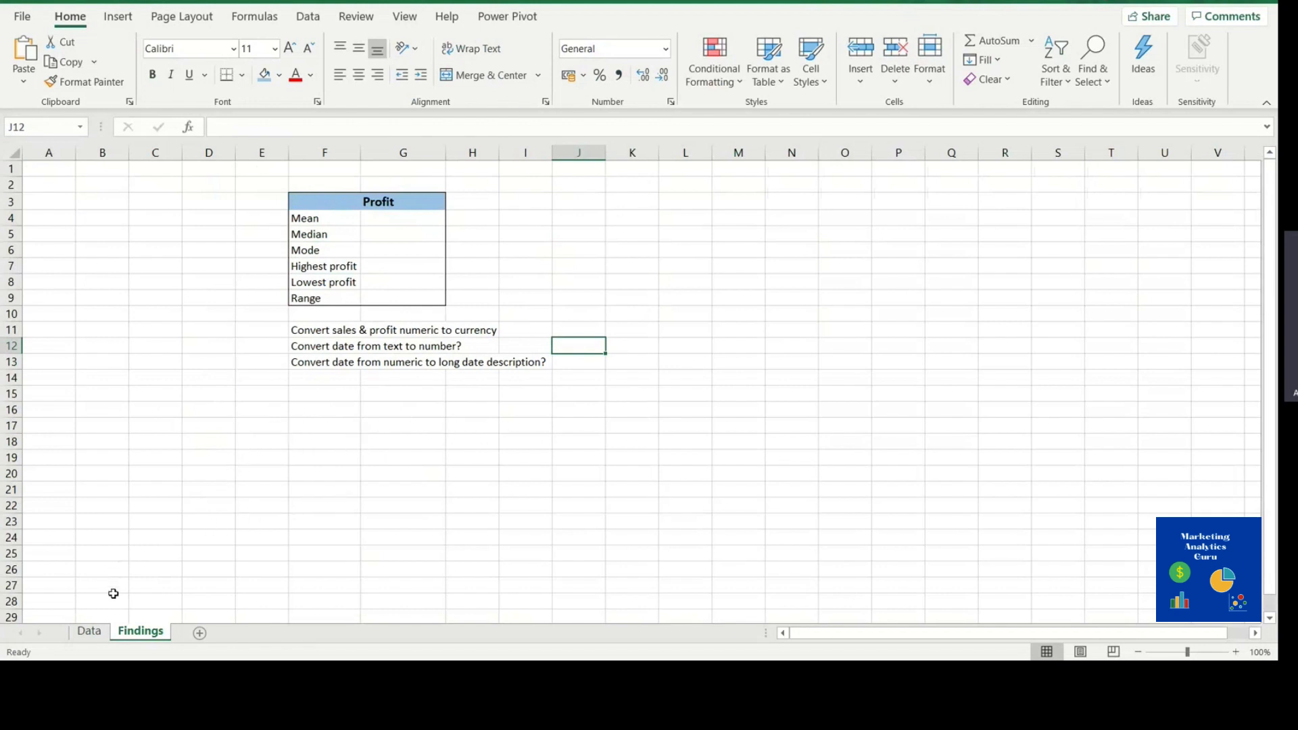
# Step: Widen the Order Date column on the Data sheet so that its header fits
pyautogui.click(88, 631)
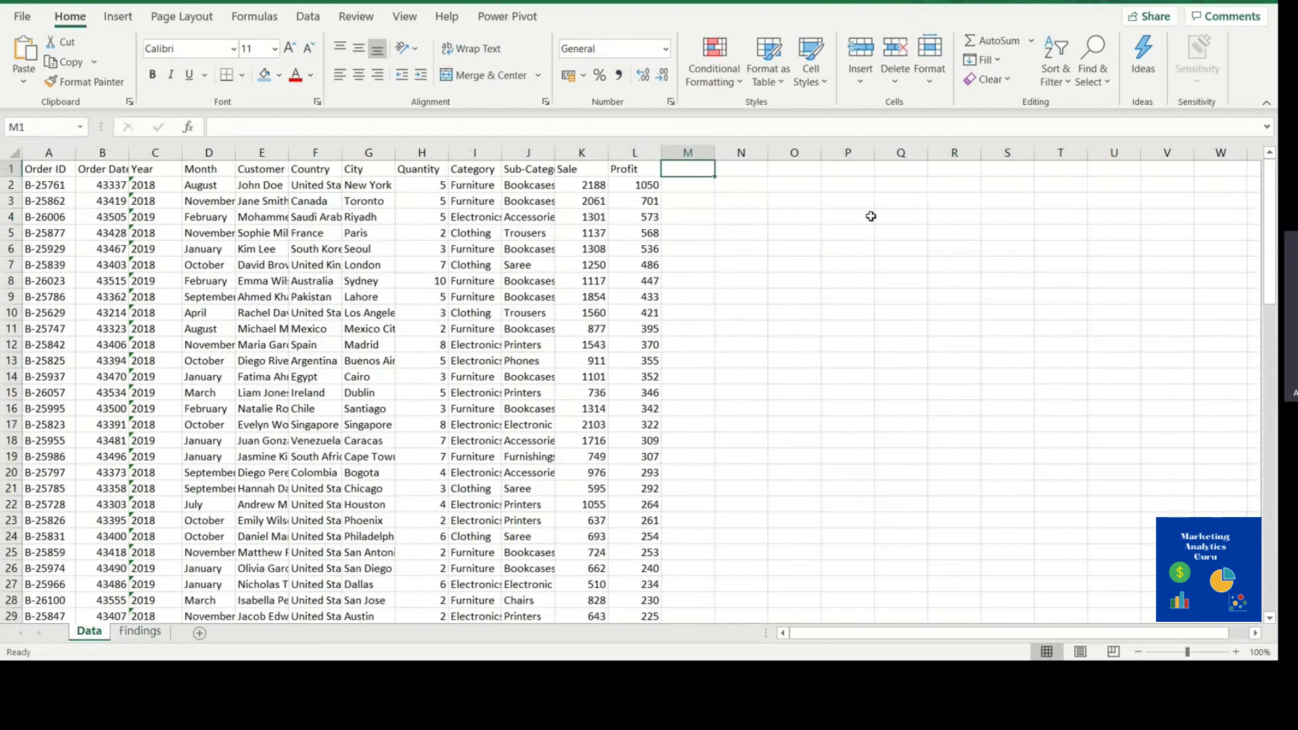
pyautogui.click(776, 181)
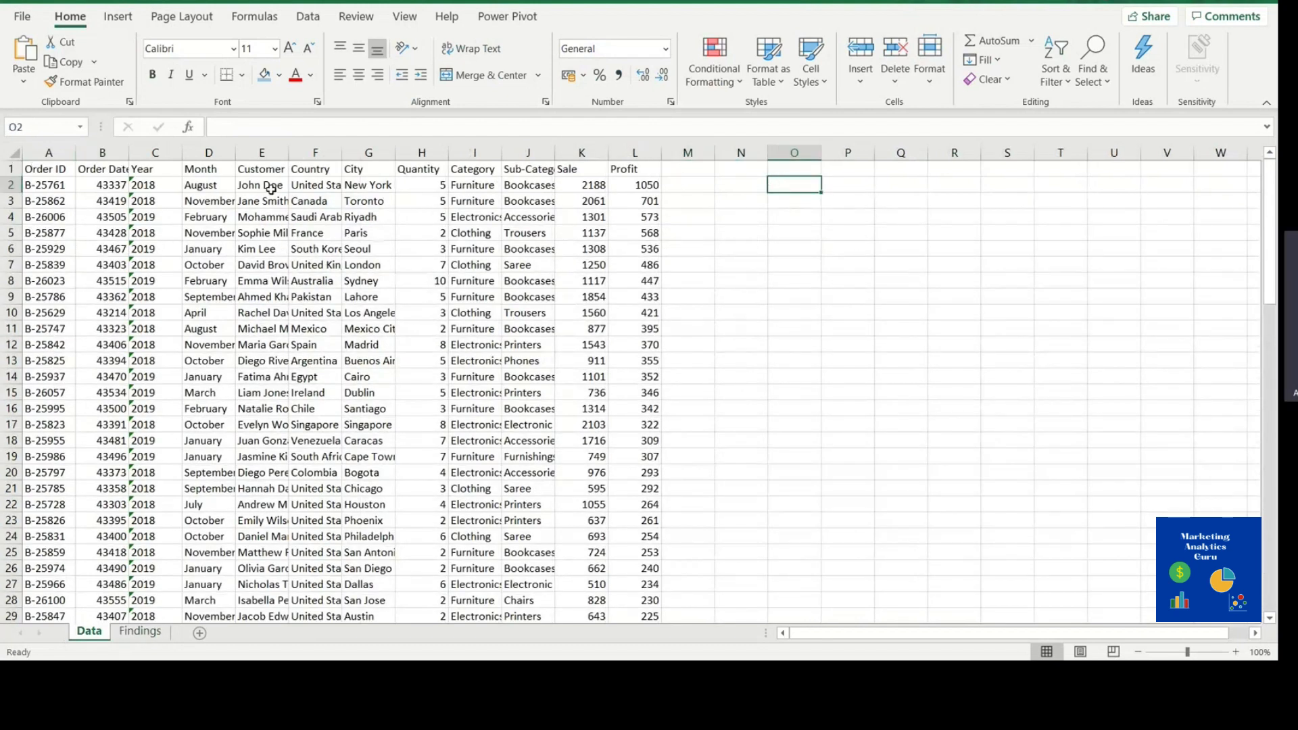
pyautogui.click(12, 168)
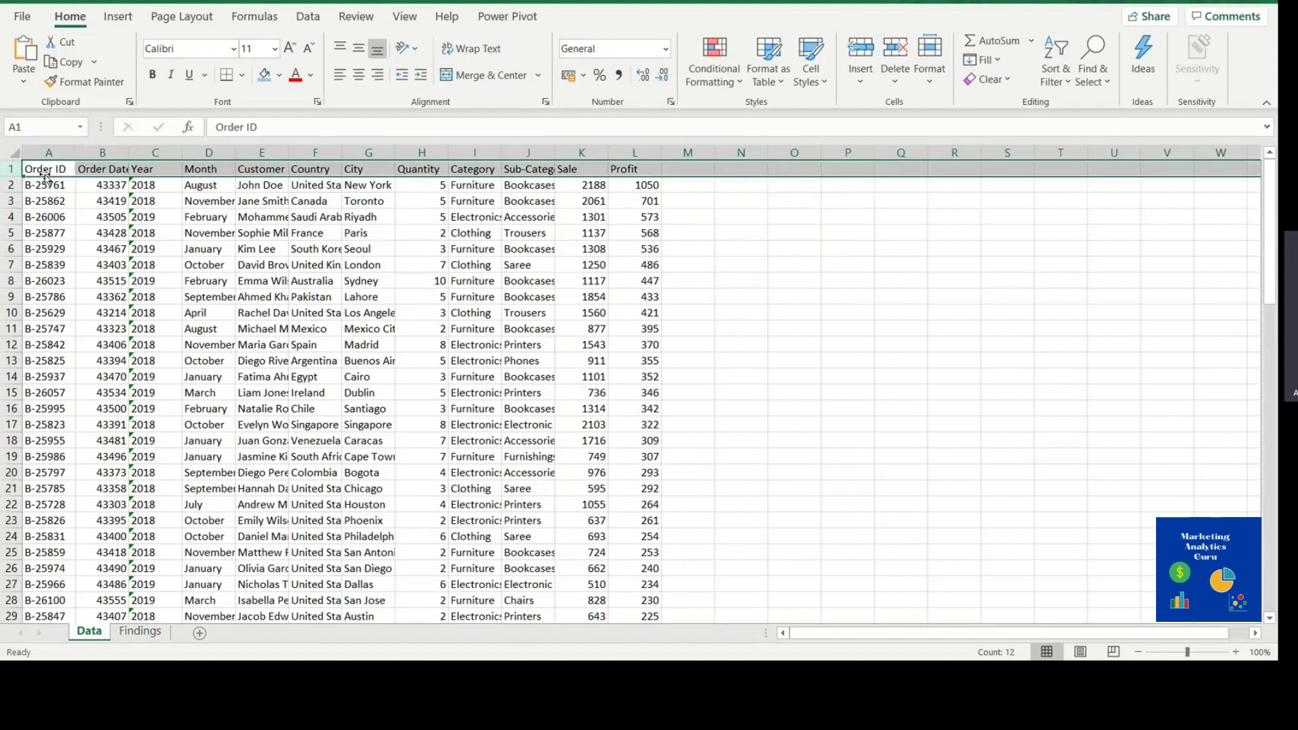
pyautogui.moveTo(129, 154); pyautogui.dragTo(147, 153)
pyautogui.click(717, 197)
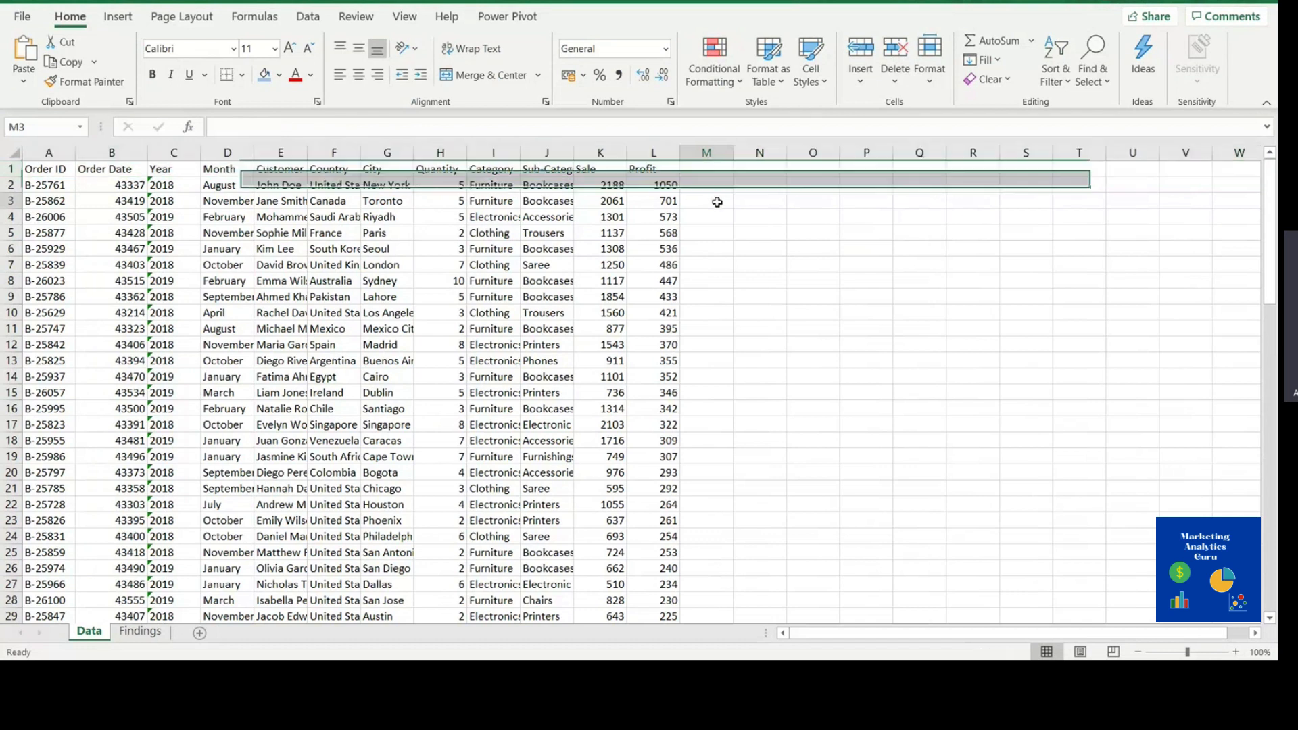
# Step: Examine the number formatting of the Sale and Profit columns on the Data sheet
pyautogui.click(716, 172)
pyautogui.click(660, 169)
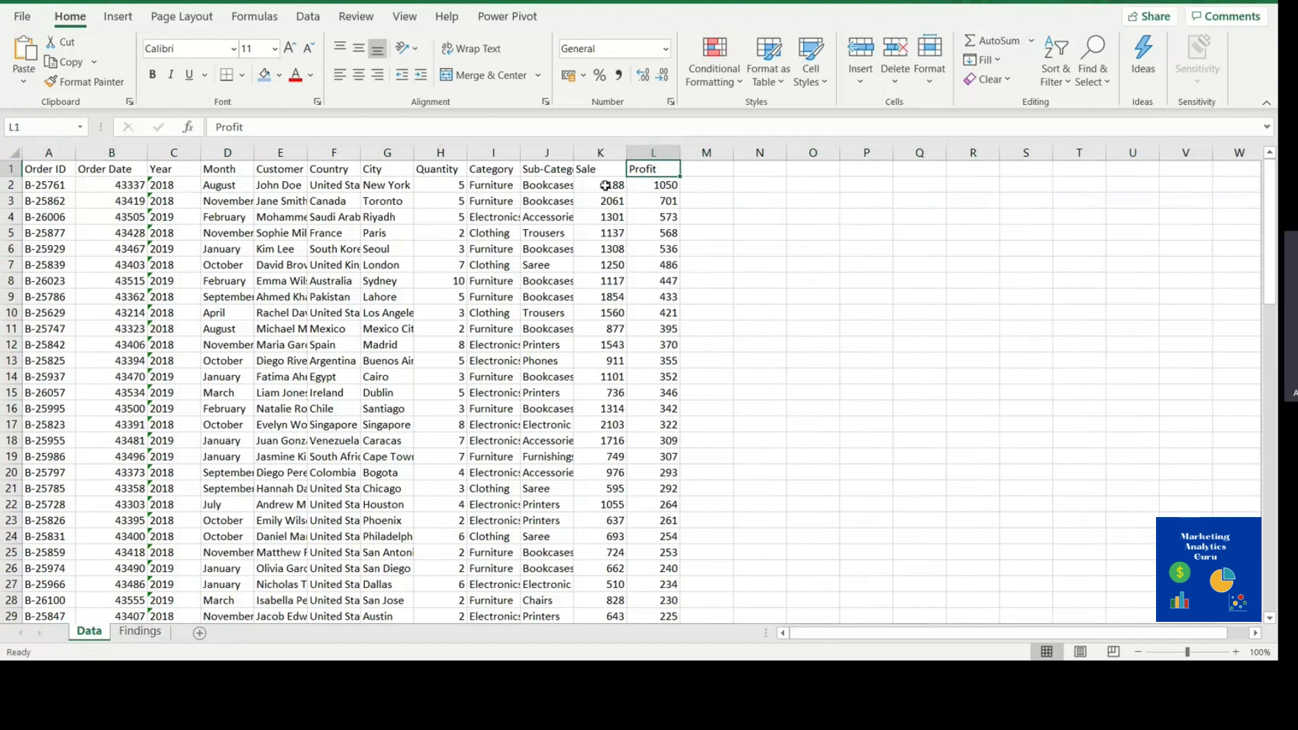
pyautogui.click(661, 187)
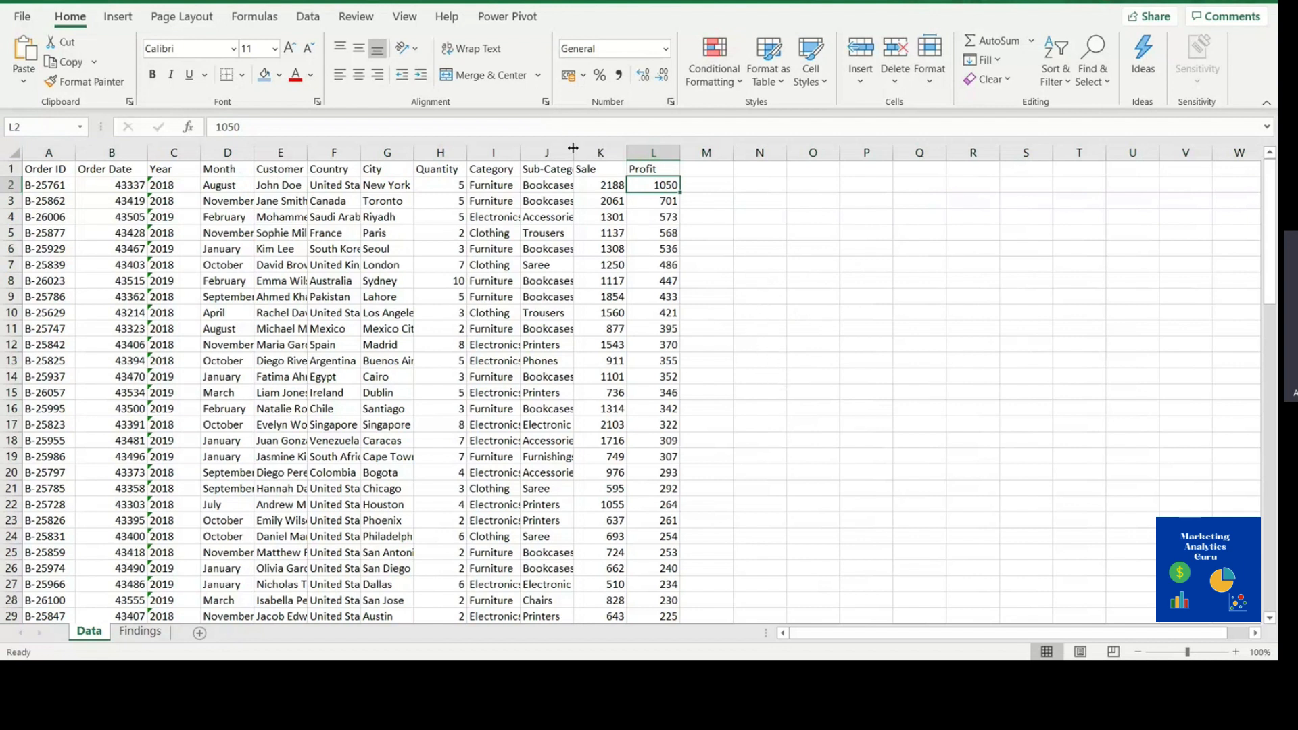
pyautogui.click(609, 174)
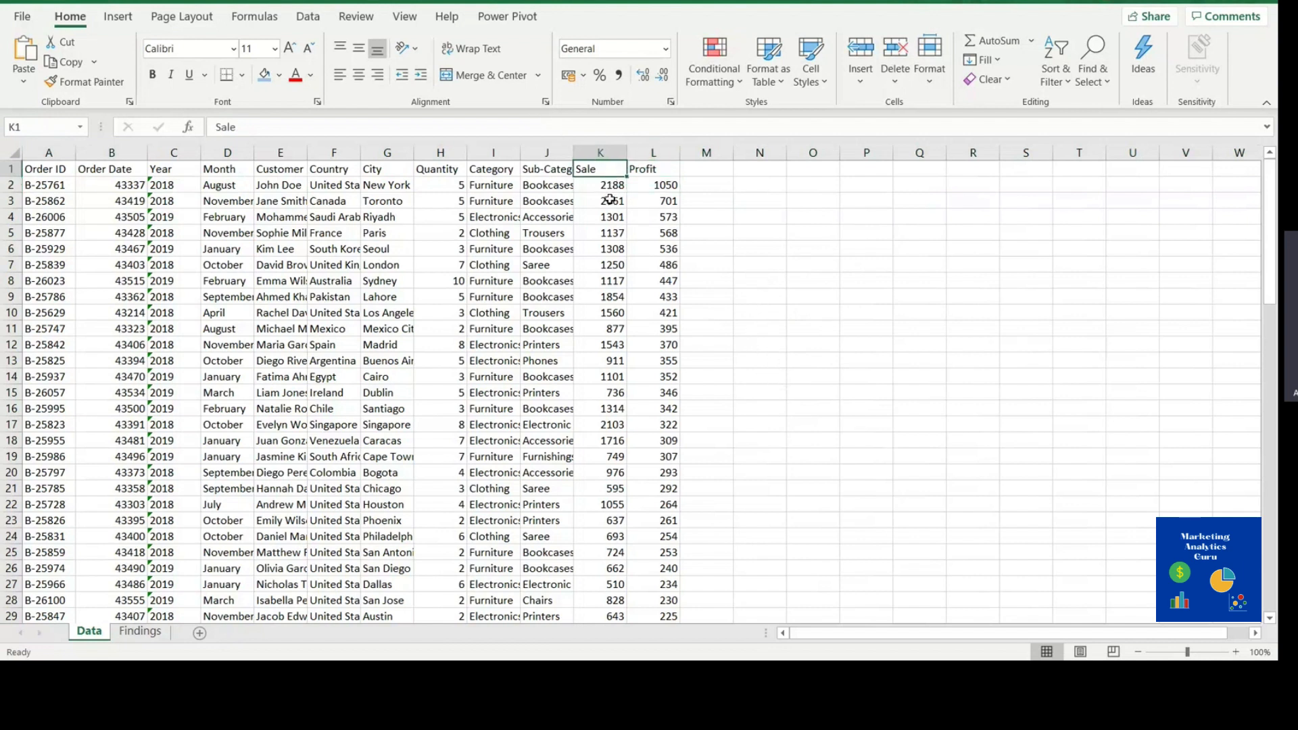
pyautogui.click(609, 189)
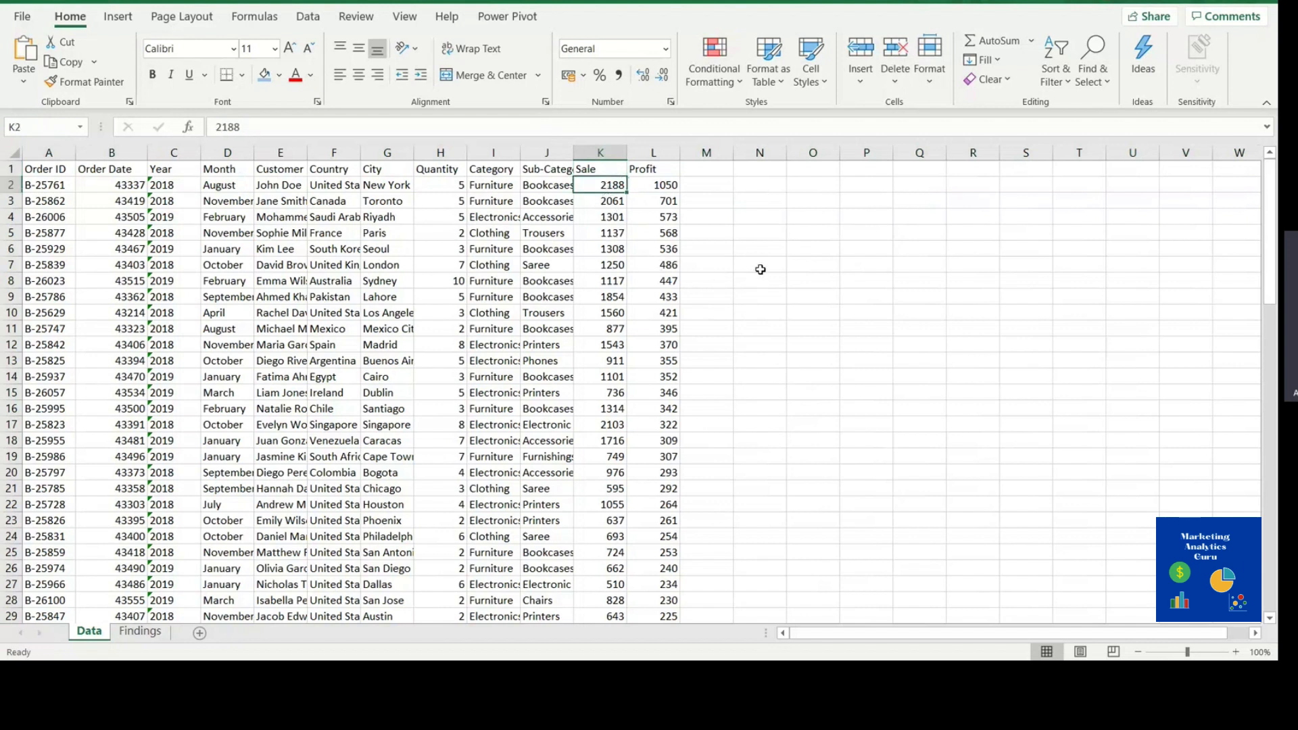
pyautogui.click(765, 233)
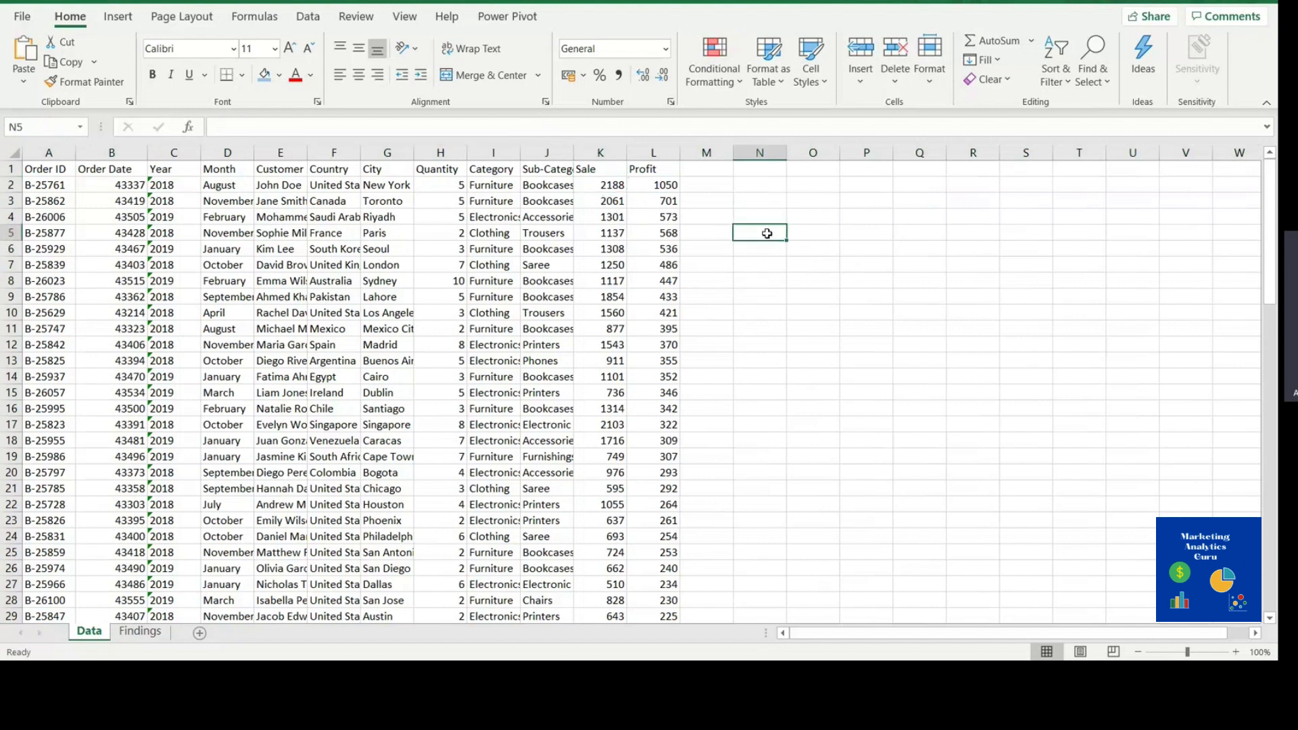
pyautogui.click(604, 152)
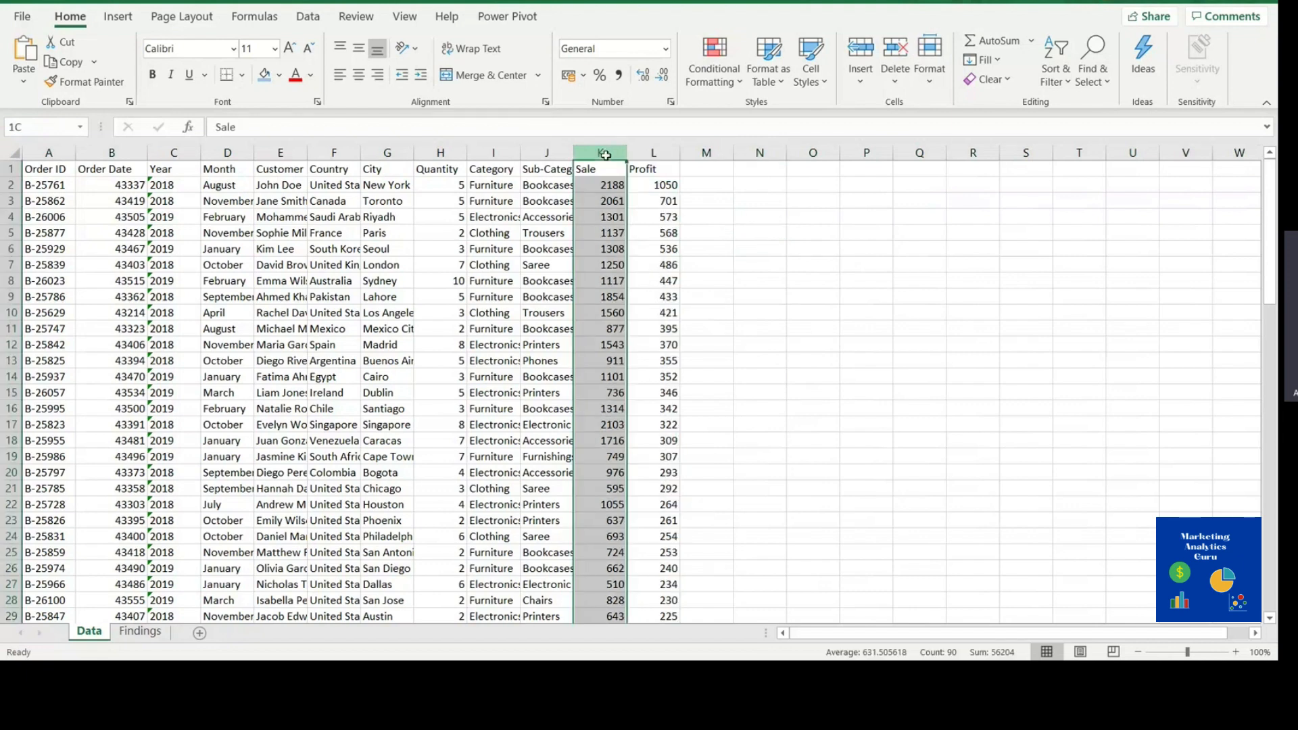
pyautogui.click(706, 233)
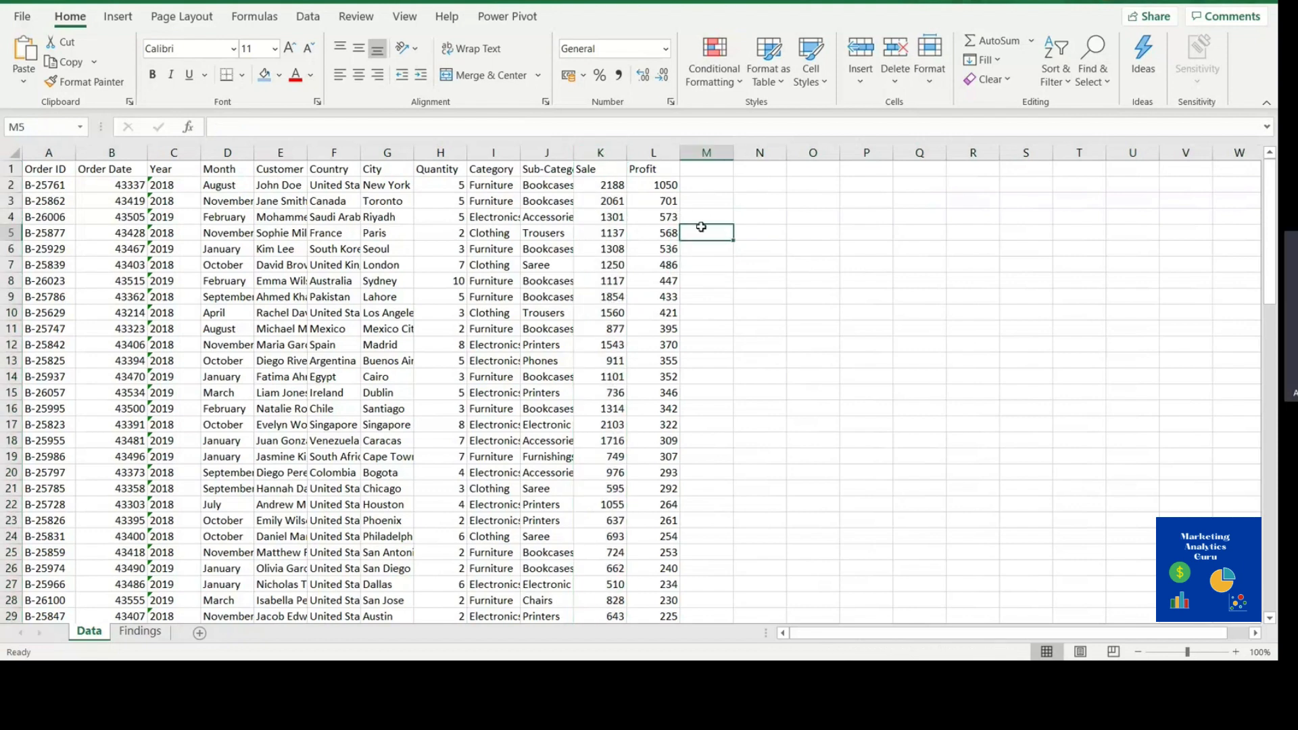
# Step: Apply the $ English (United States) accounting format to the first Sale and Profit values, cells K2 and L2
pyautogui.click(600, 184)
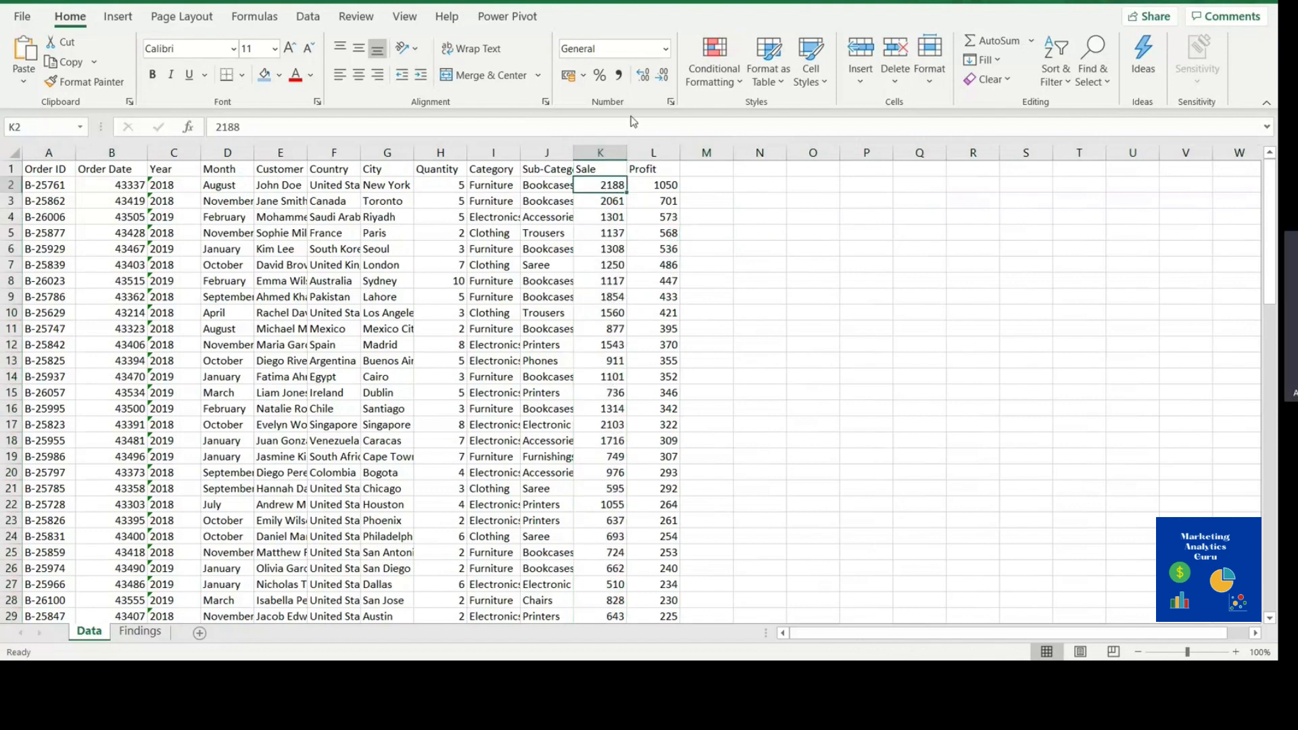
pyautogui.click(584, 79)
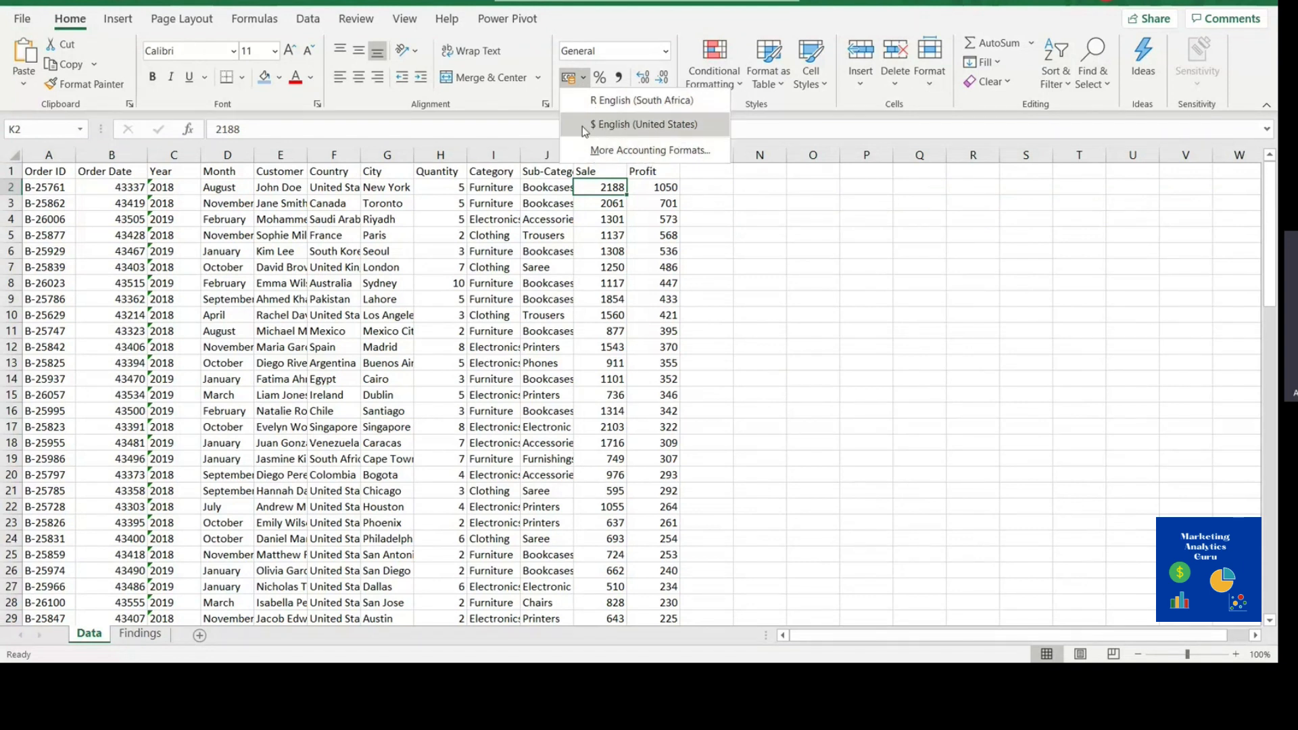
pyautogui.click(642, 124)
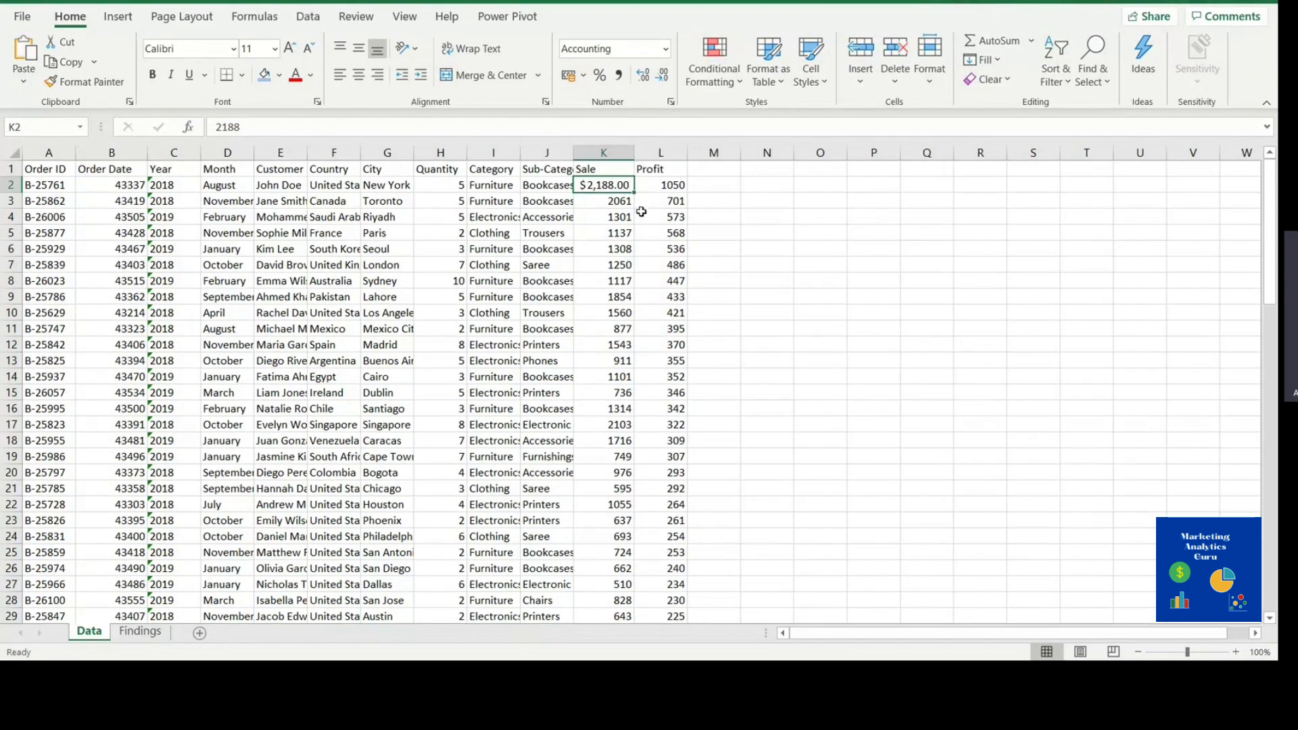
pyautogui.click(670, 185)
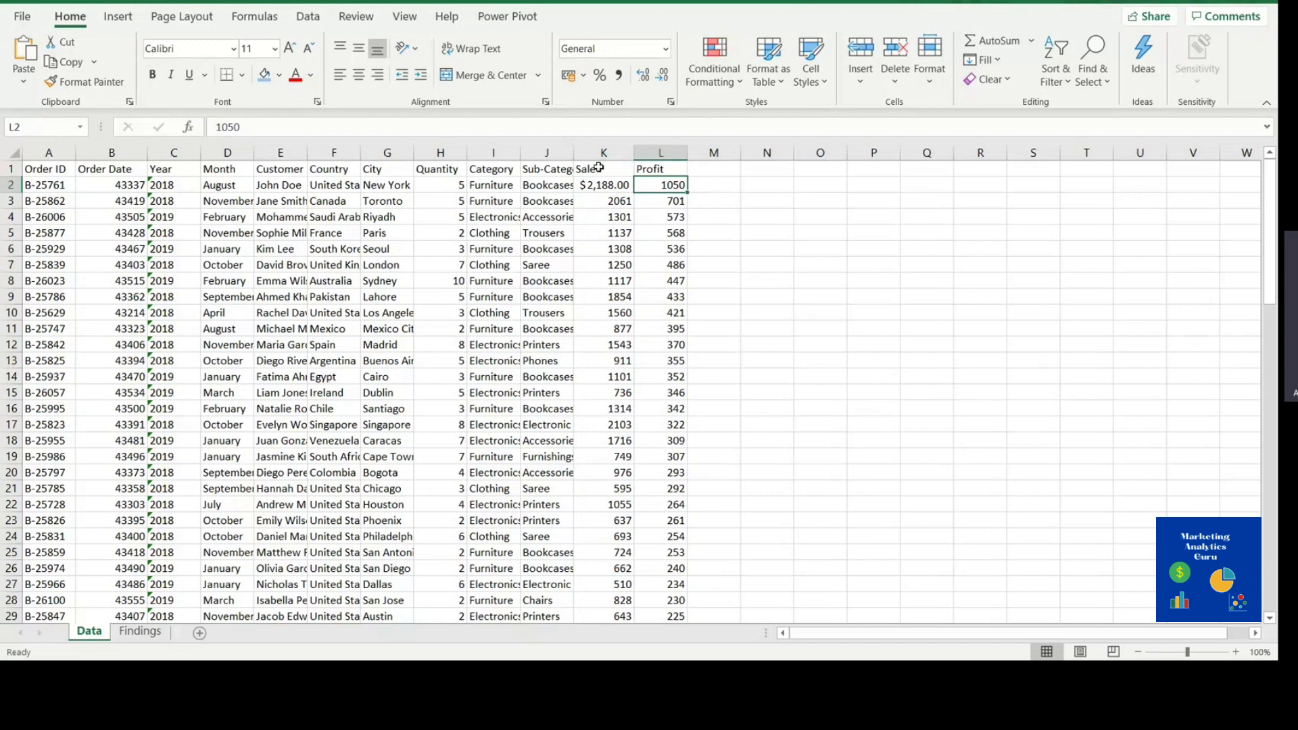
pyautogui.click(569, 80)
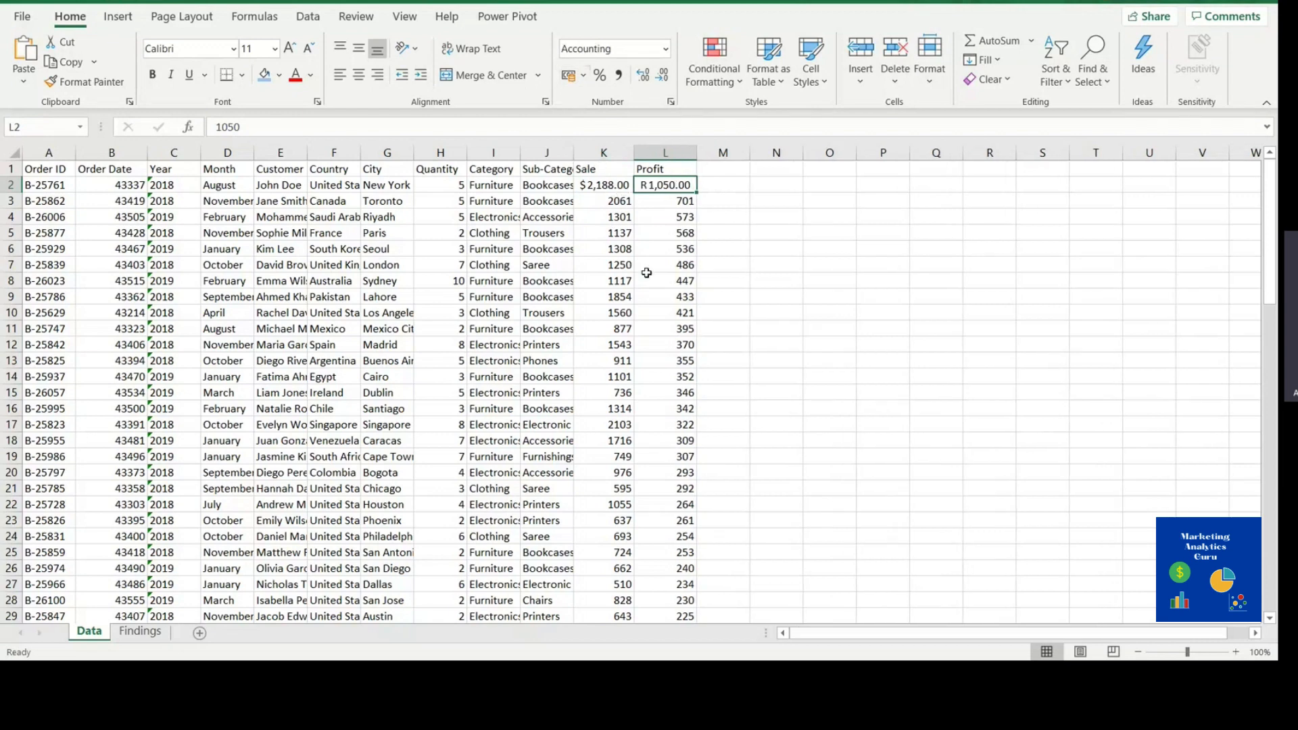
pyautogui.click(584, 77)
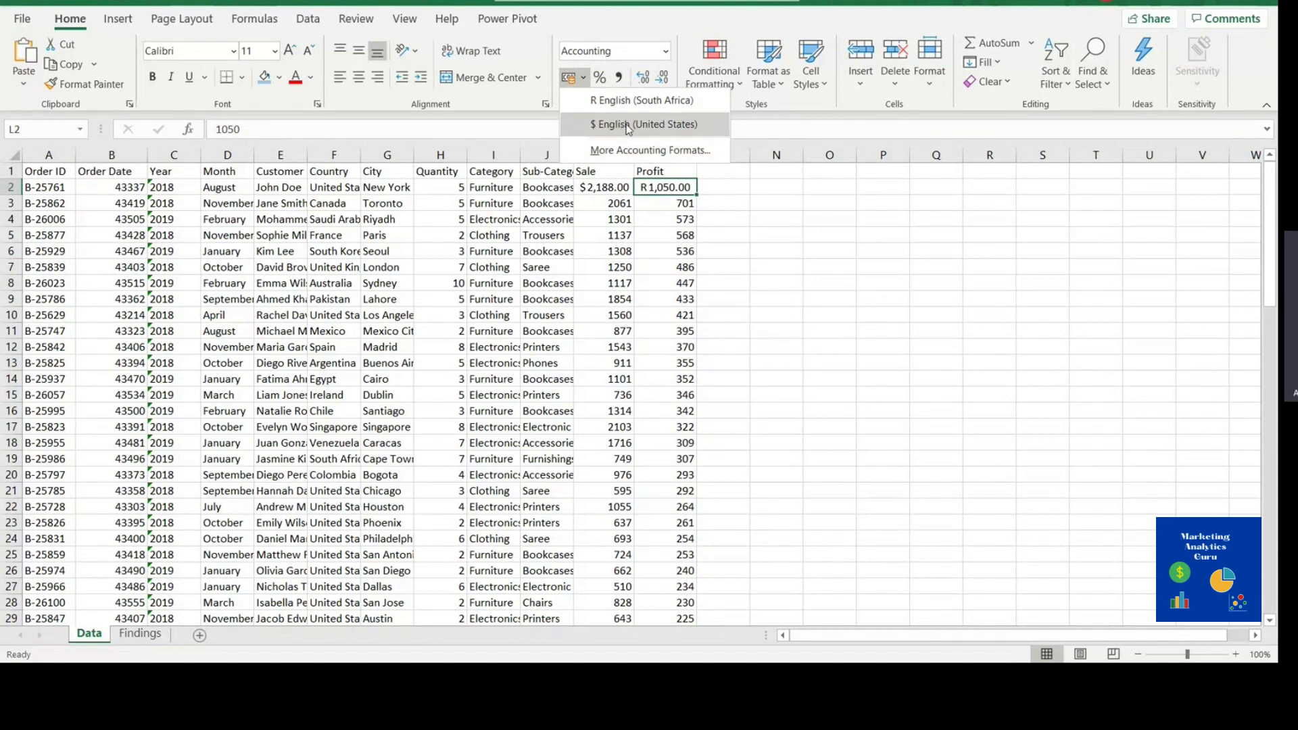
pyautogui.click(628, 126)
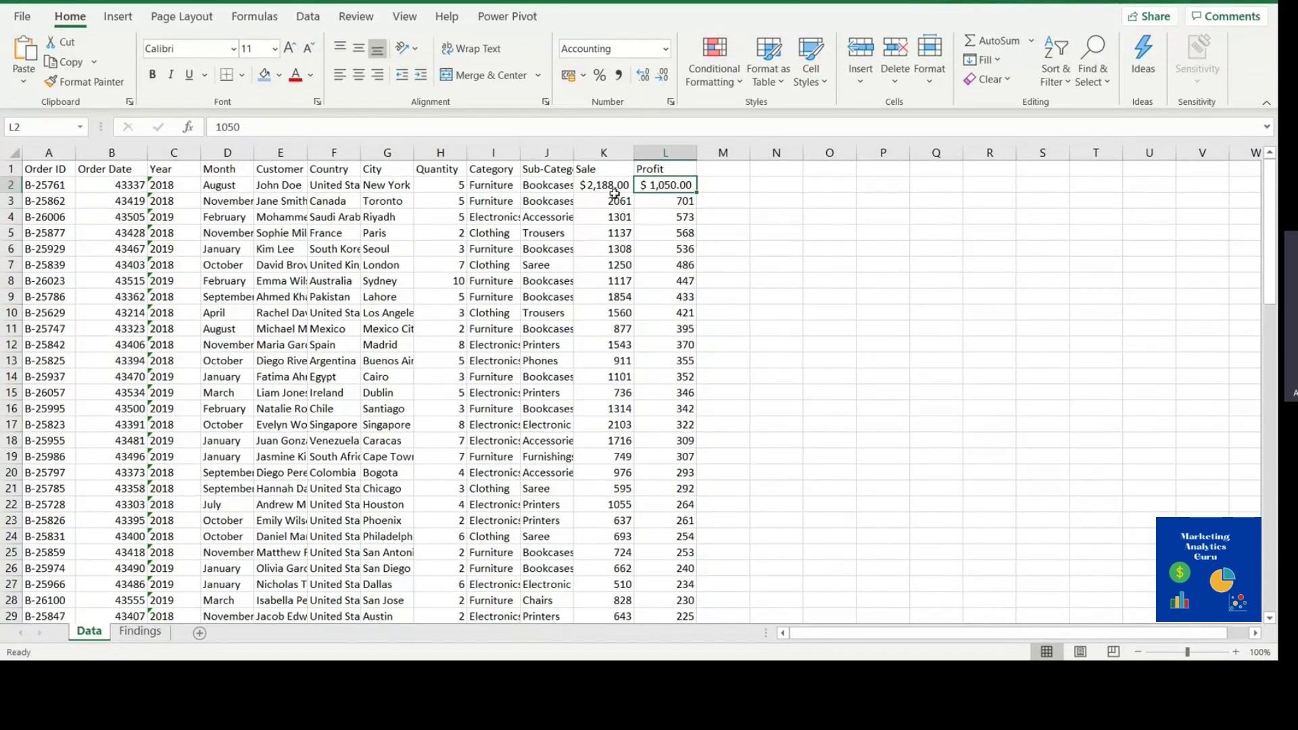
pyautogui.click(625, 201)
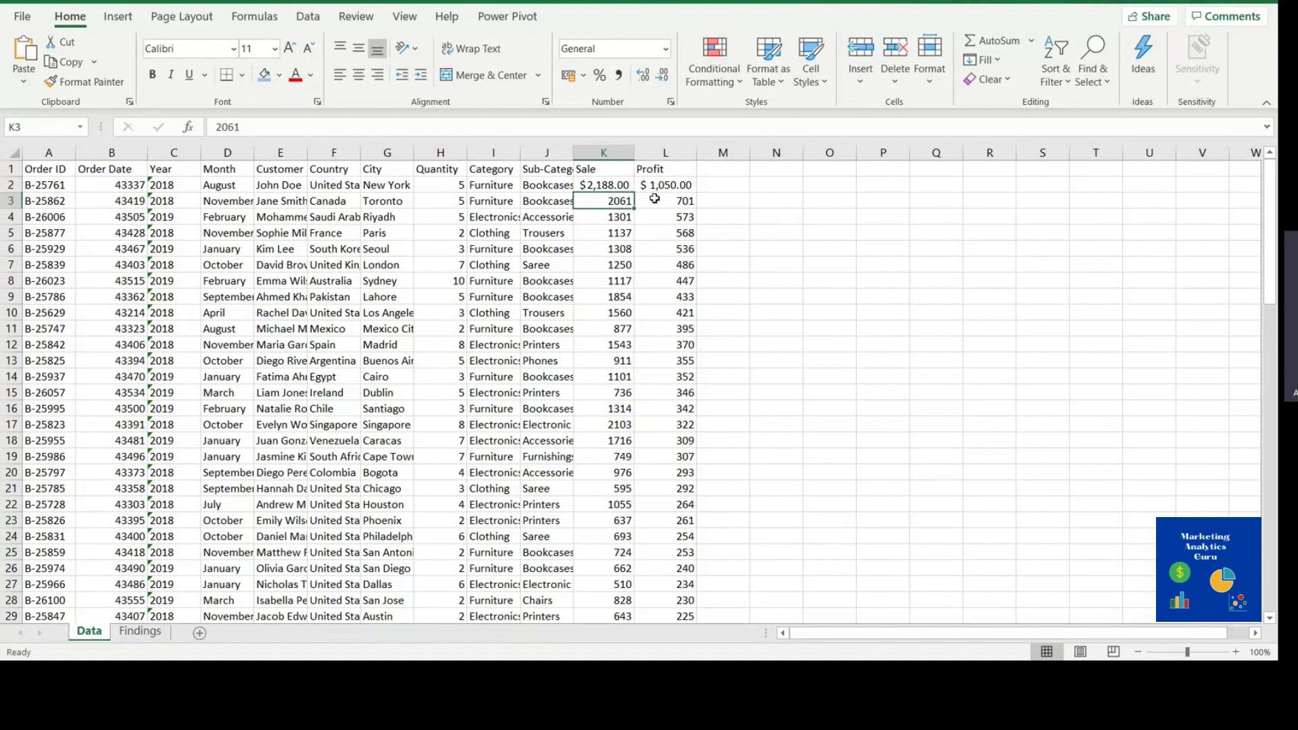
pyautogui.click(655, 200)
pyautogui.click(600, 219)
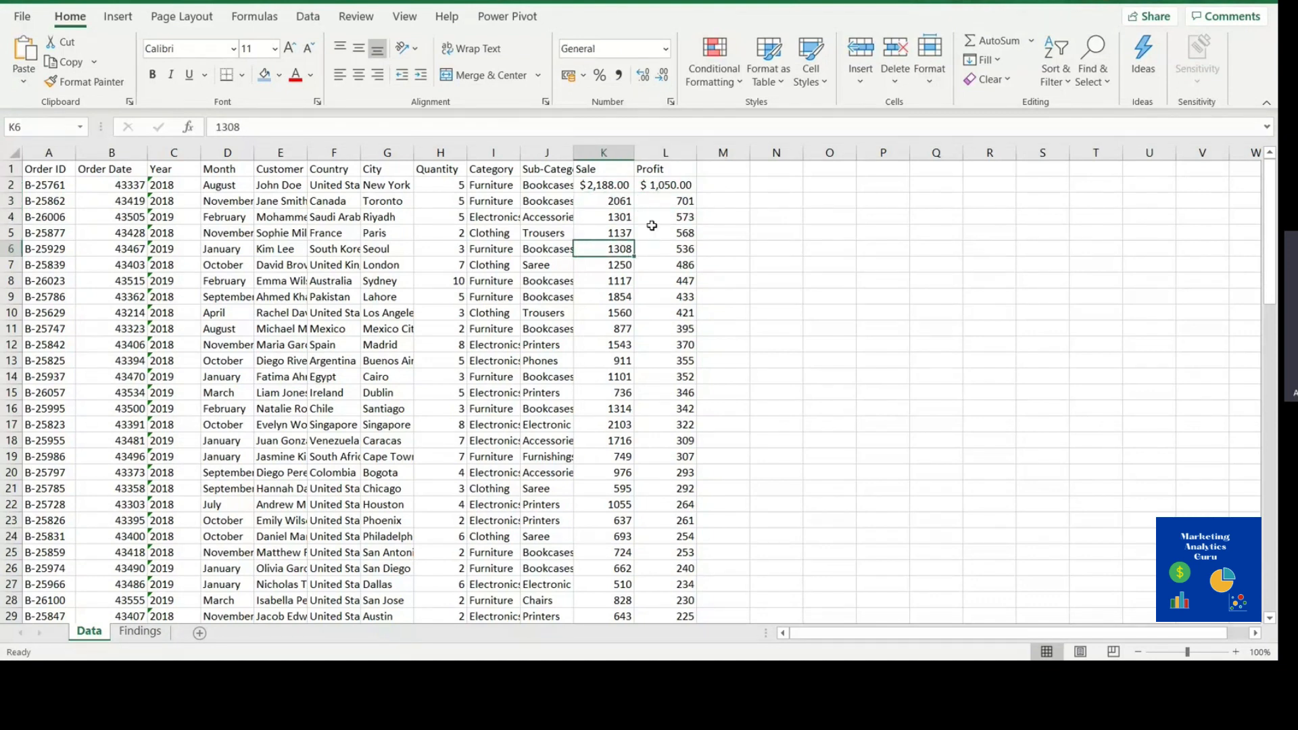
pyautogui.click(606, 153)
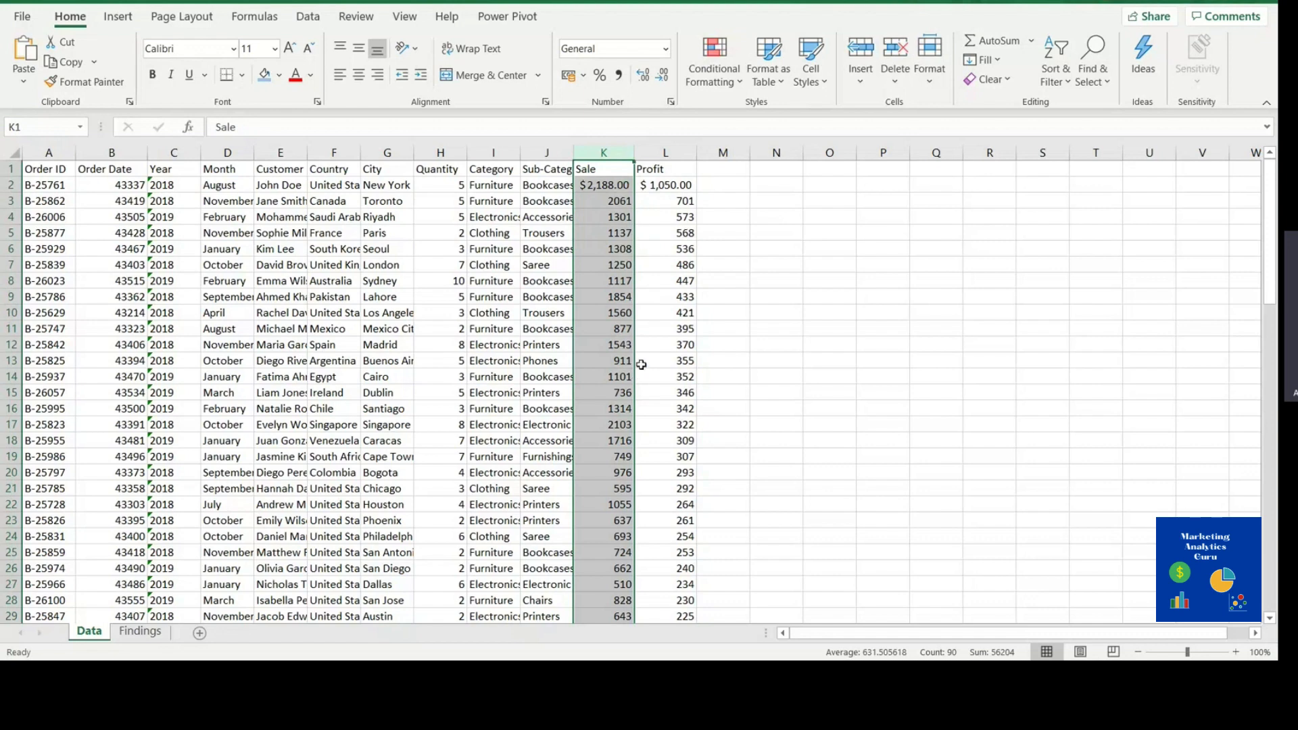
pyautogui.click(762, 187)
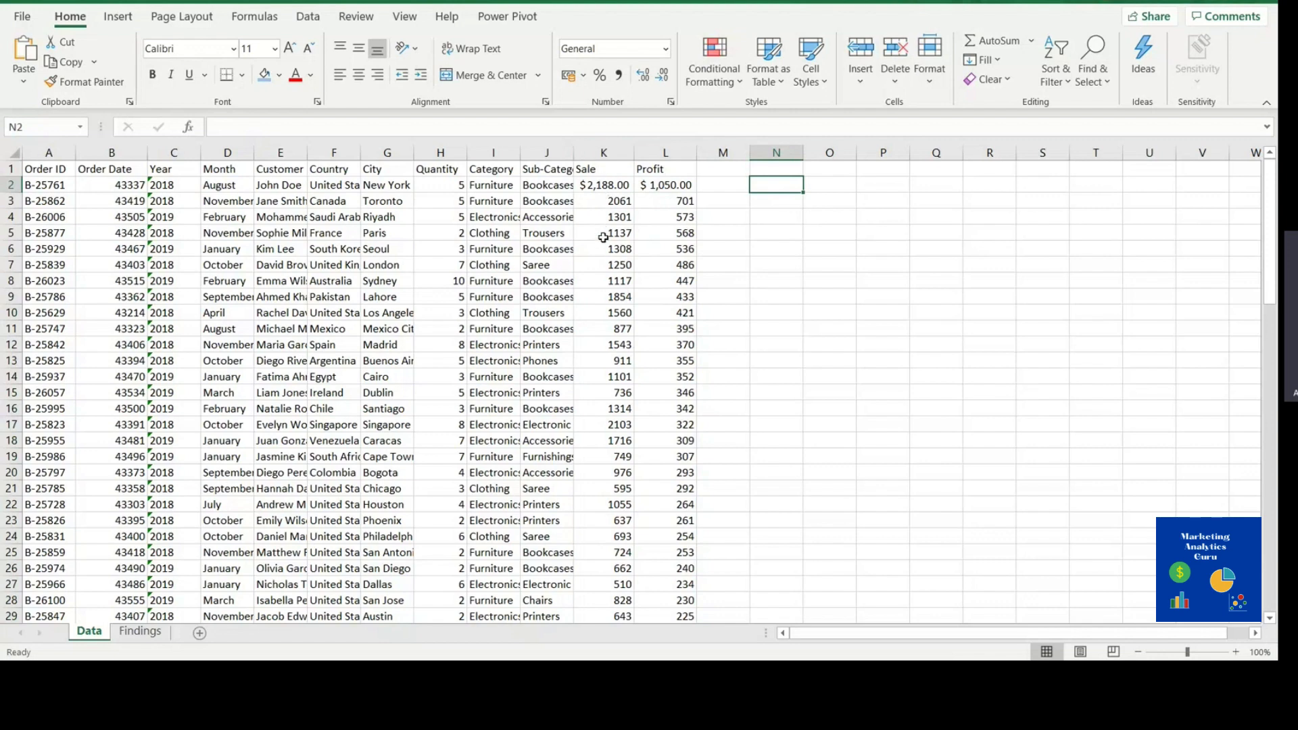
# Step: Apply the $ English (United States) accounting format to the entire Sale column
pyautogui.click(606, 151)
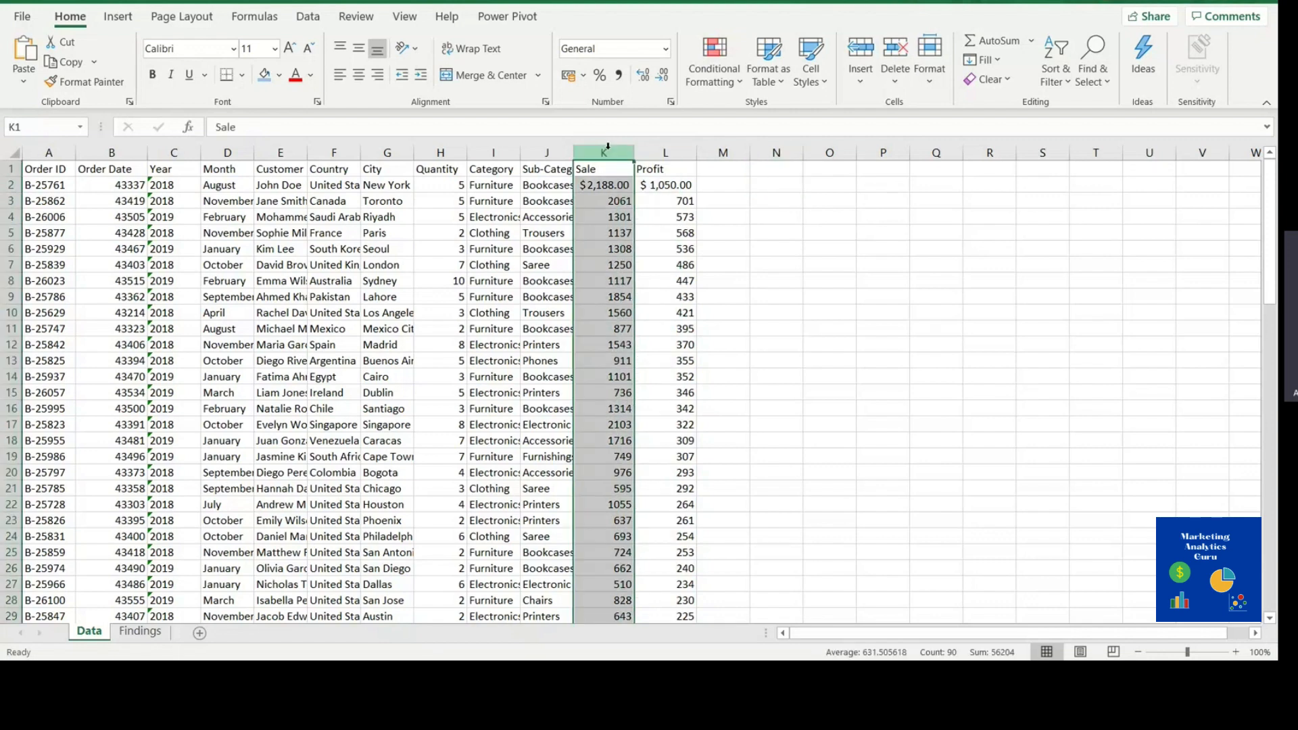
pyautogui.scroll(-11, 622, 281)
pyautogui.scroll(-14, 622, 281)
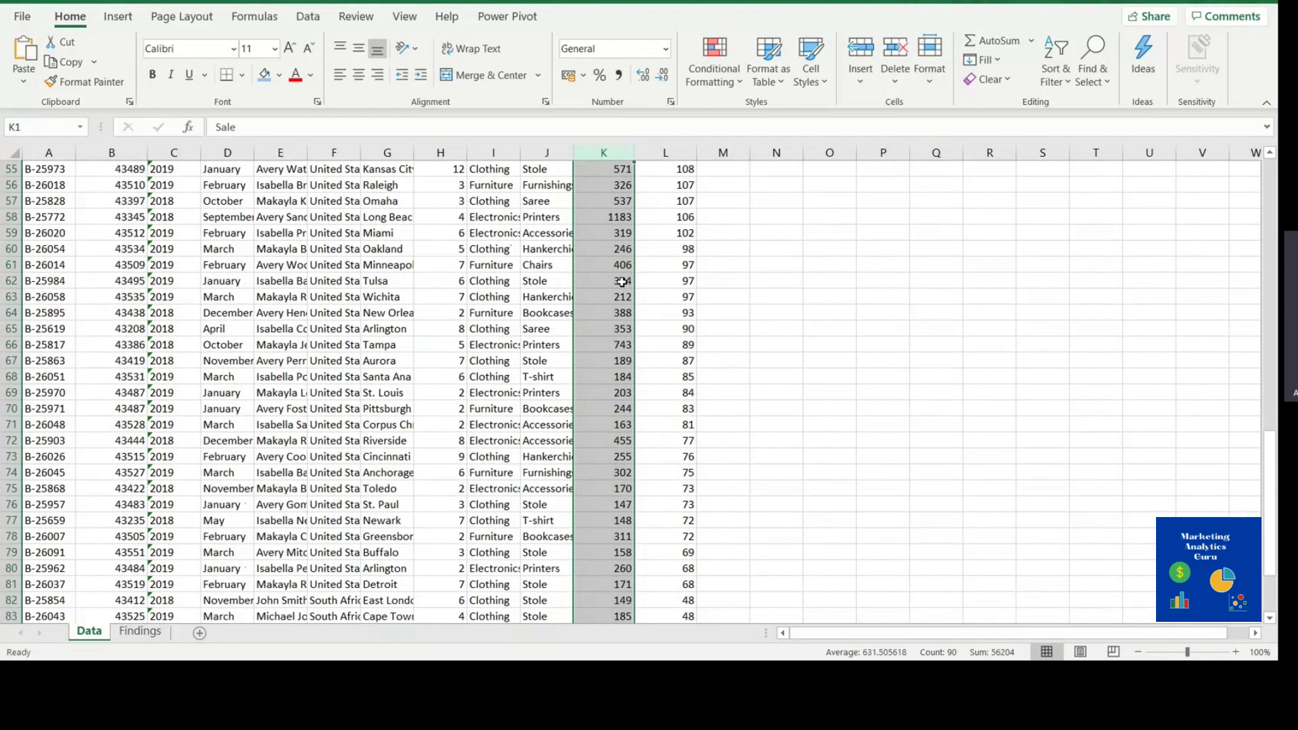
pyautogui.scroll(12, 621, 329)
pyautogui.scroll(13, 621, 329)
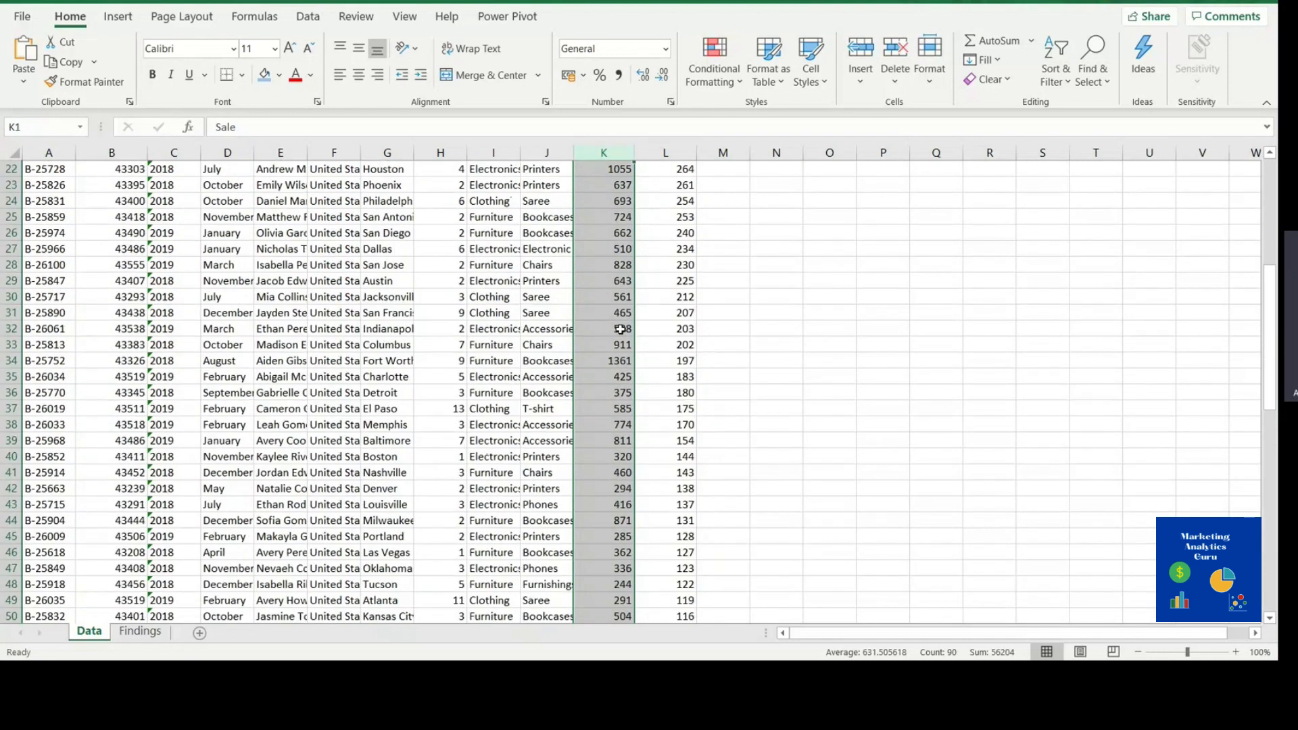
pyautogui.click(583, 76)
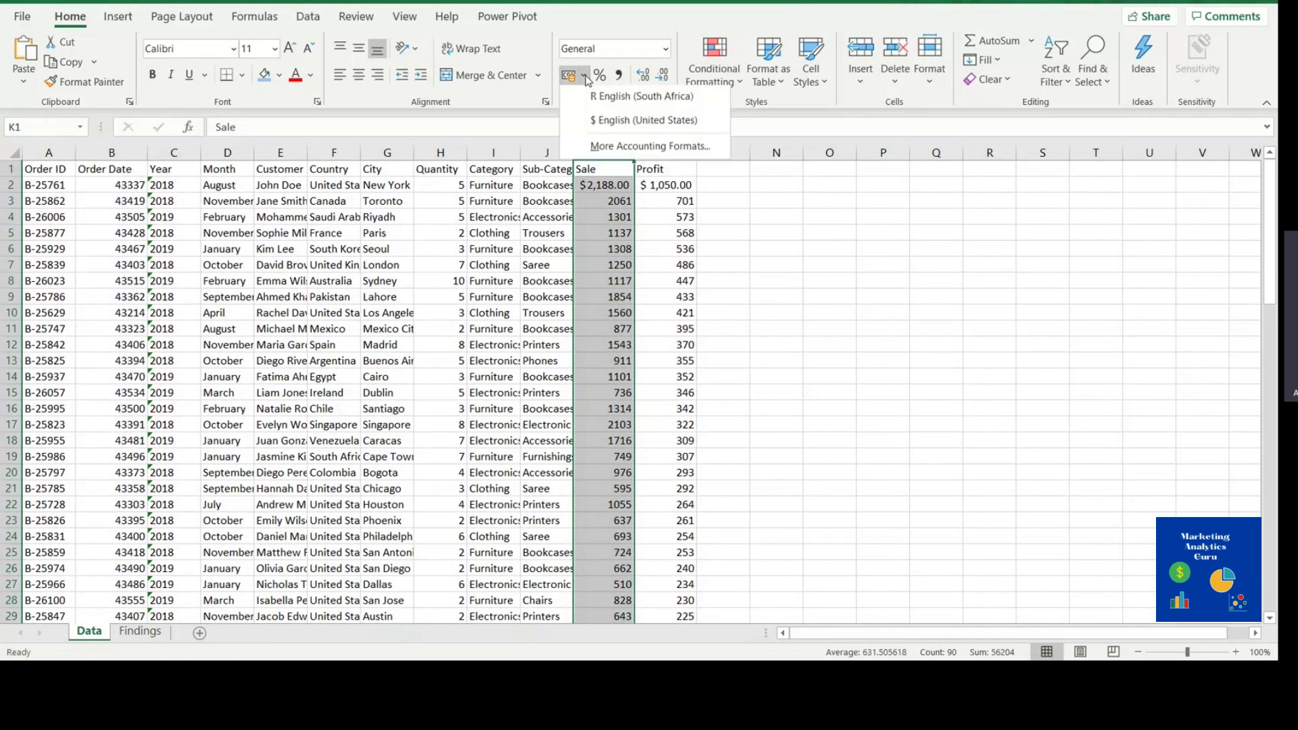
pyautogui.click(635, 122)
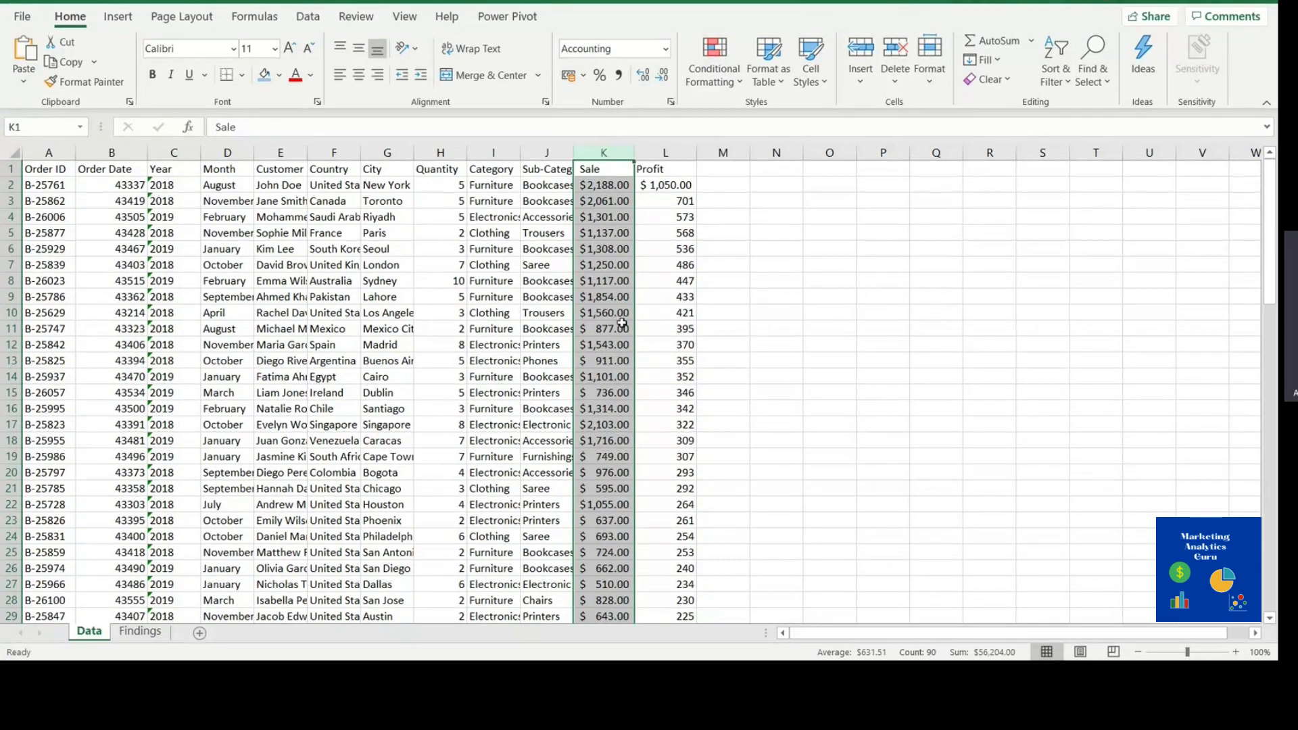
# Step: Apply the $ English (United States) accounting format to the entire Profit column
pyautogui.click(677, 153)
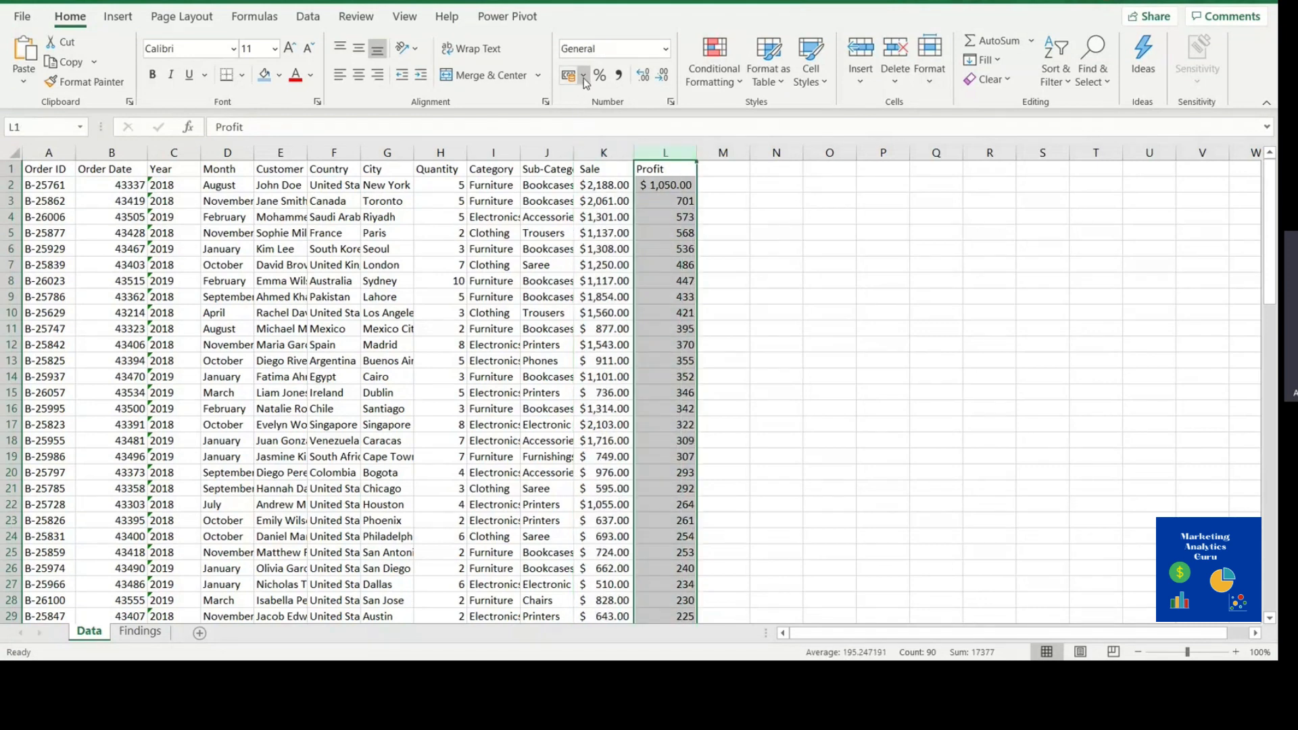
pyautogui.click(583, 78)
pyautogui.click(618, 123)
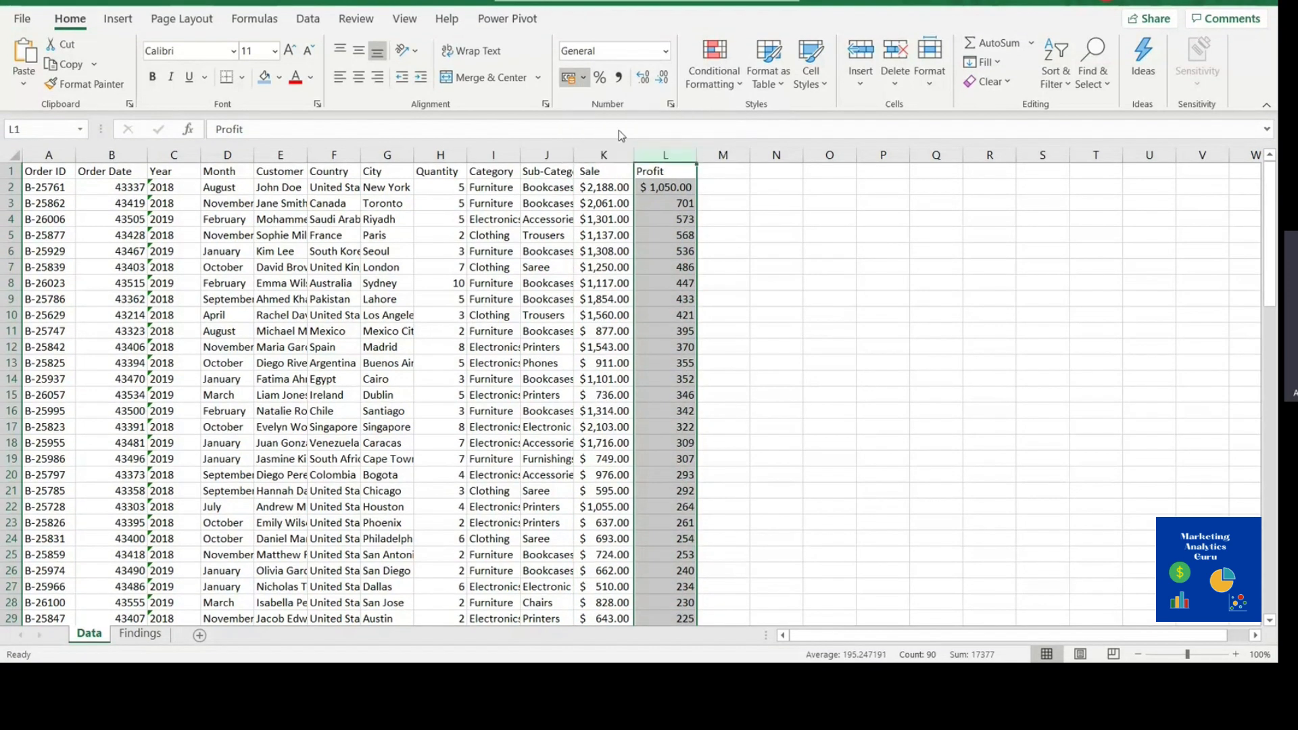
pyautogui.click(746, 198)
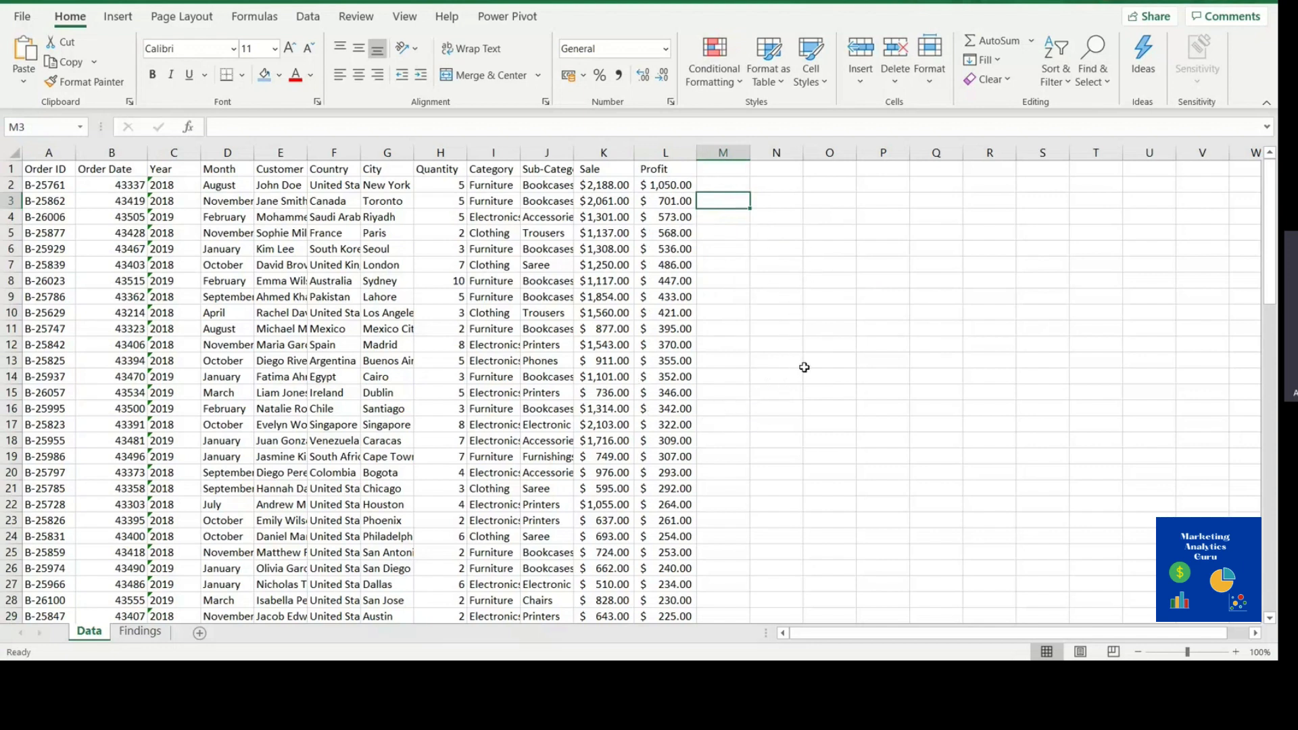
# Step: Switch to the Findings sheet and look through the Logical functions for the Mean profit cell G4
pyautogui.click(142, 633)
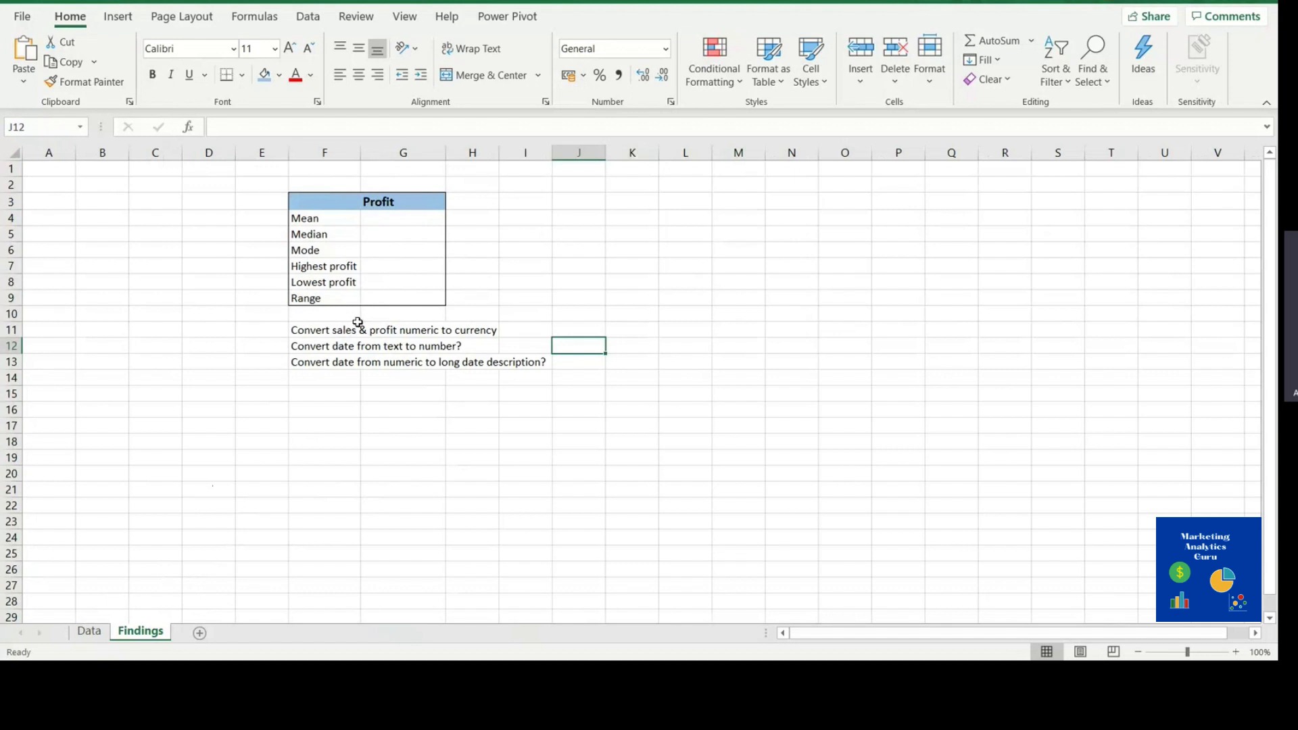
pyautogui.click(406, 220)
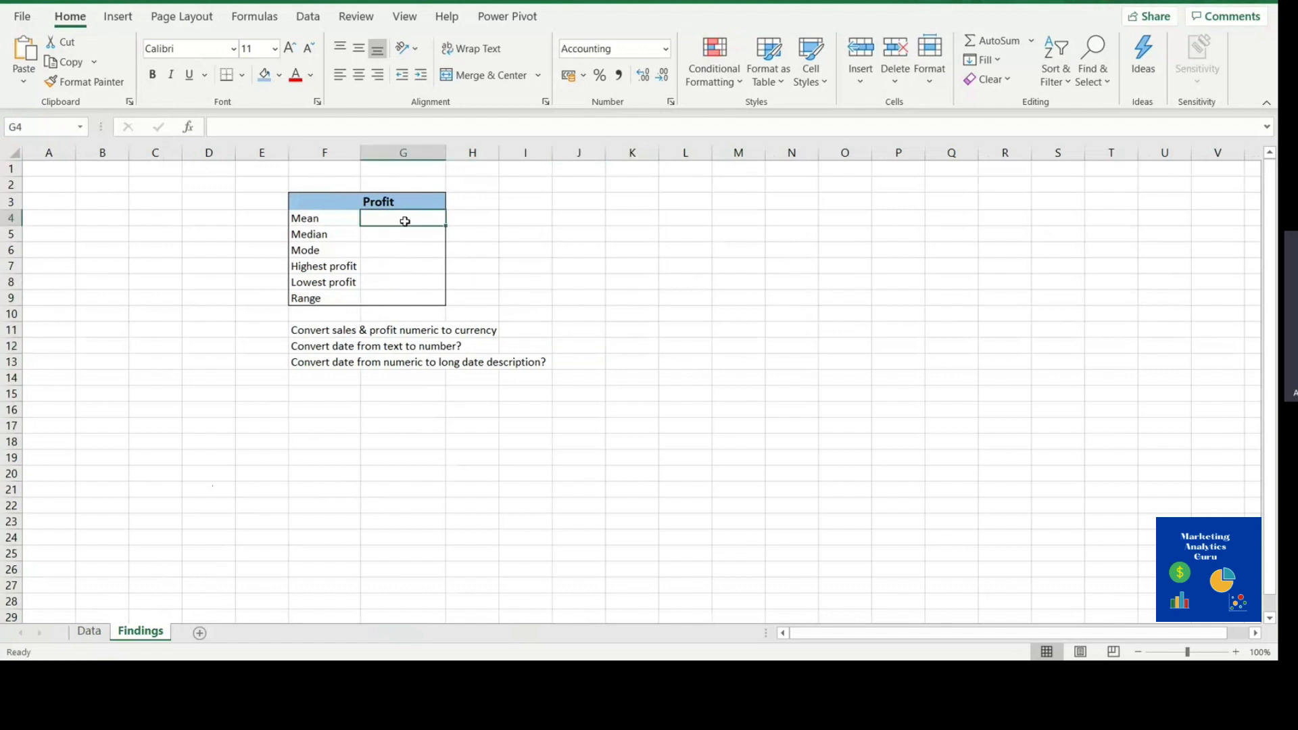
pyautogui.click(247, 20)
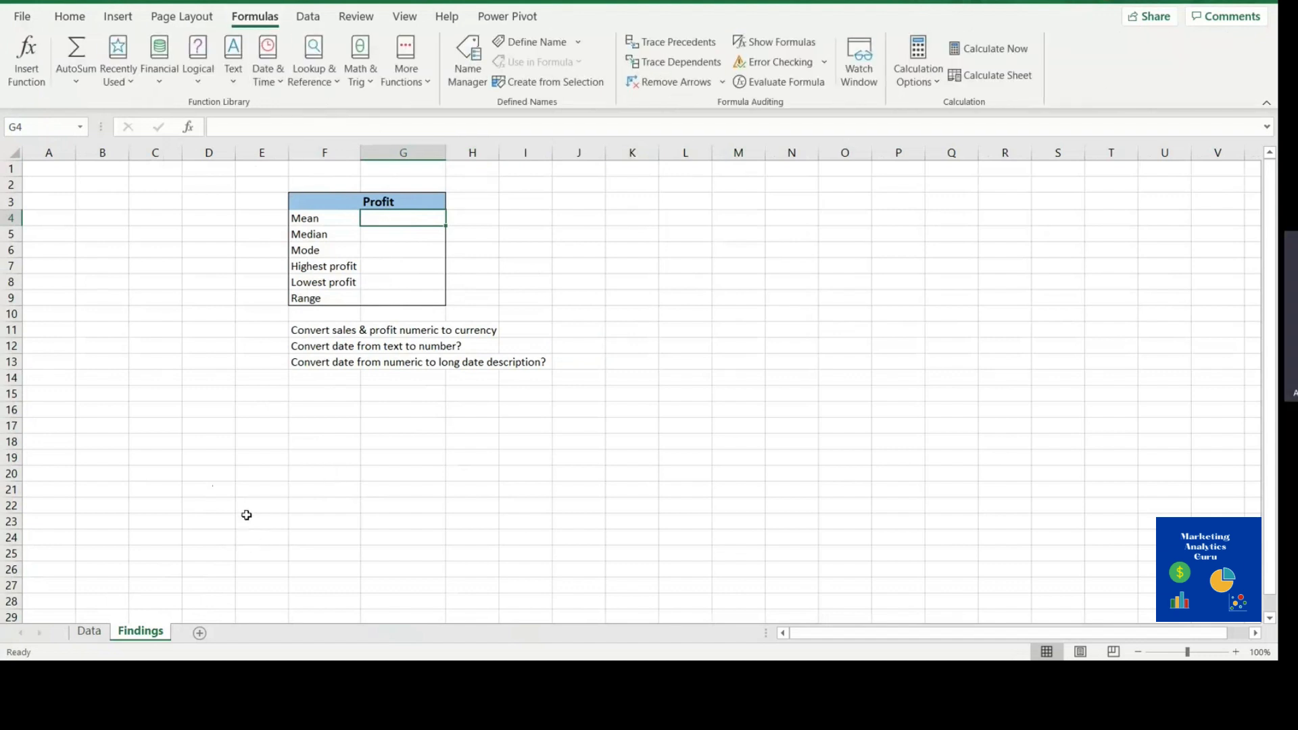
pyautogui.click(203, 88)
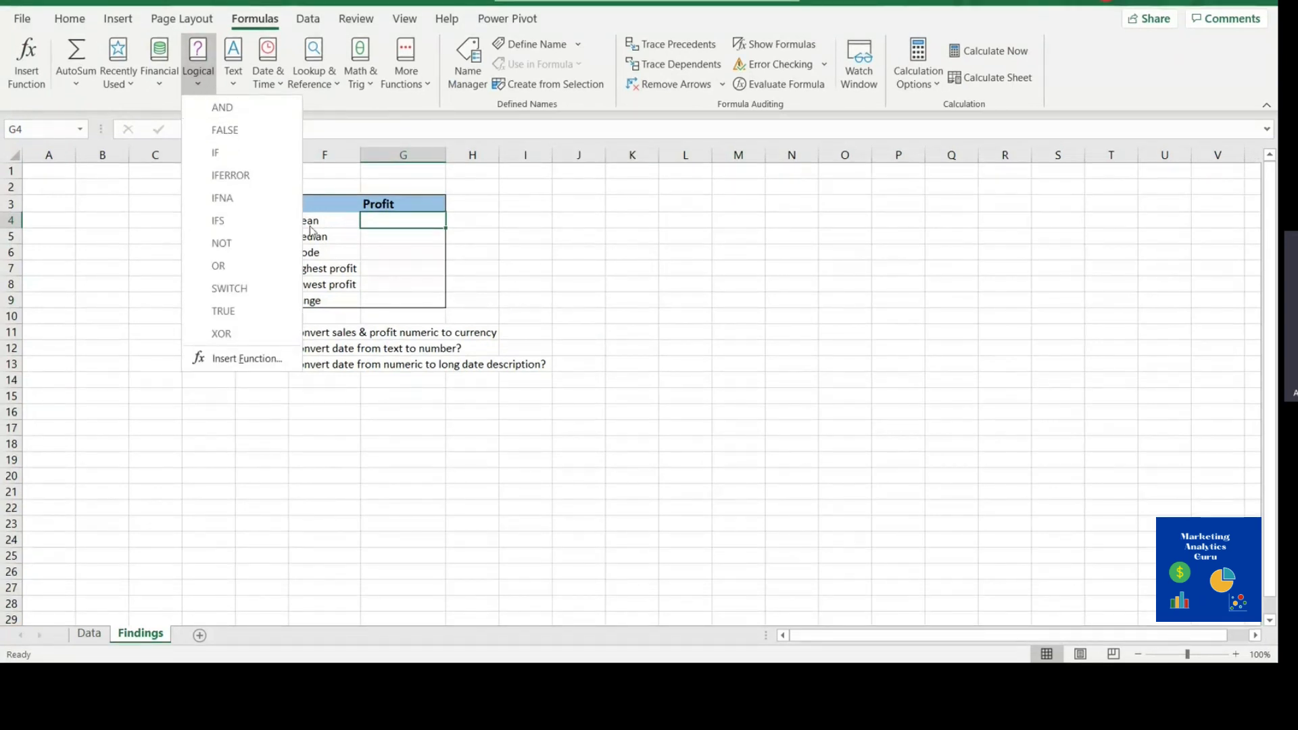
pyautogui.click(487, 353)
# Step: Change the Mean label in F4 to "Mean (Average)" and widen column F just enough to fit it
pyautogui.click(334, 219)
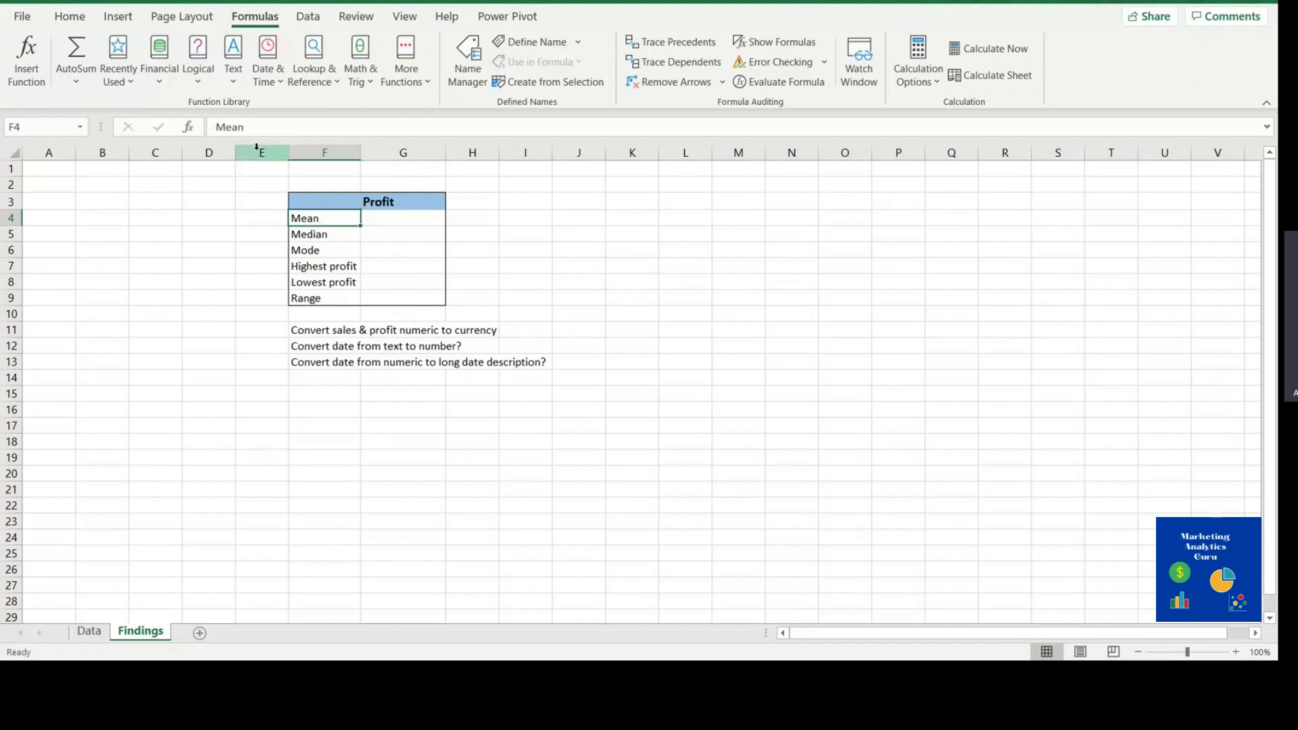
pyautogui.click(255, 127)
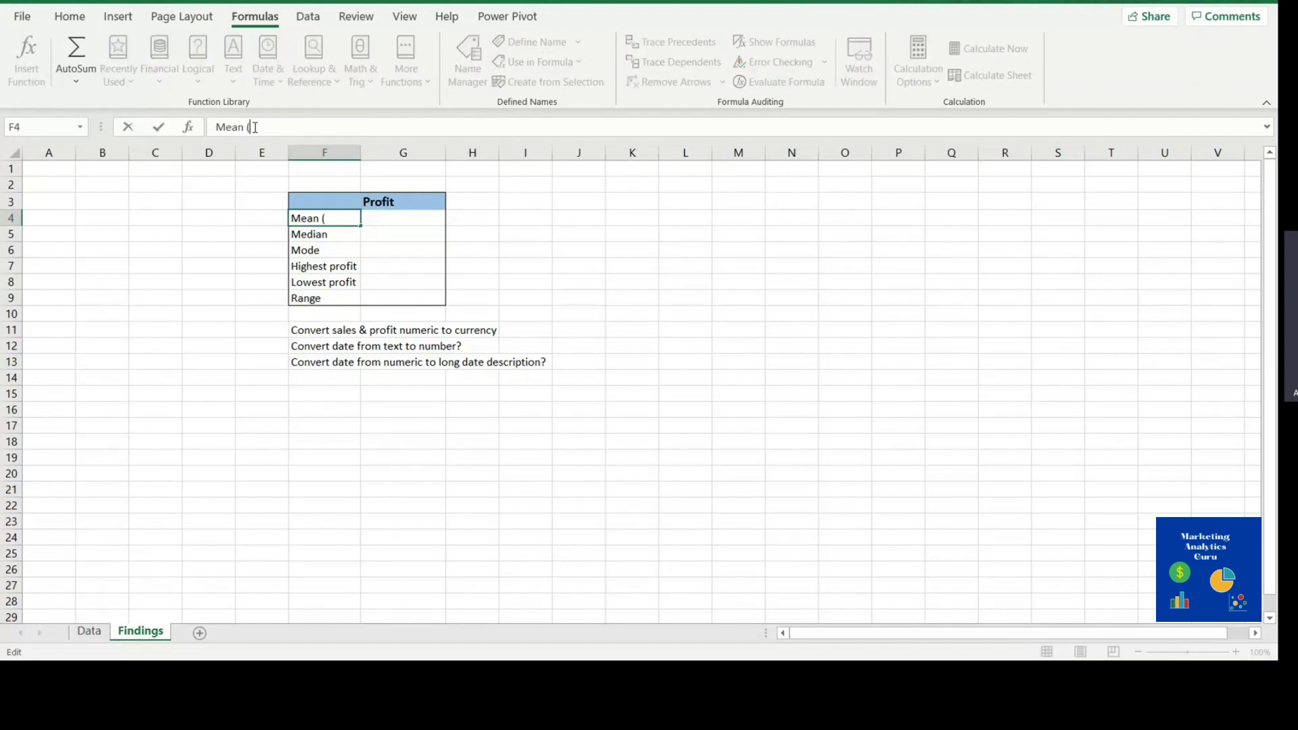
pyautogui.write('(Average)')
pyautogui.click(578, 425)
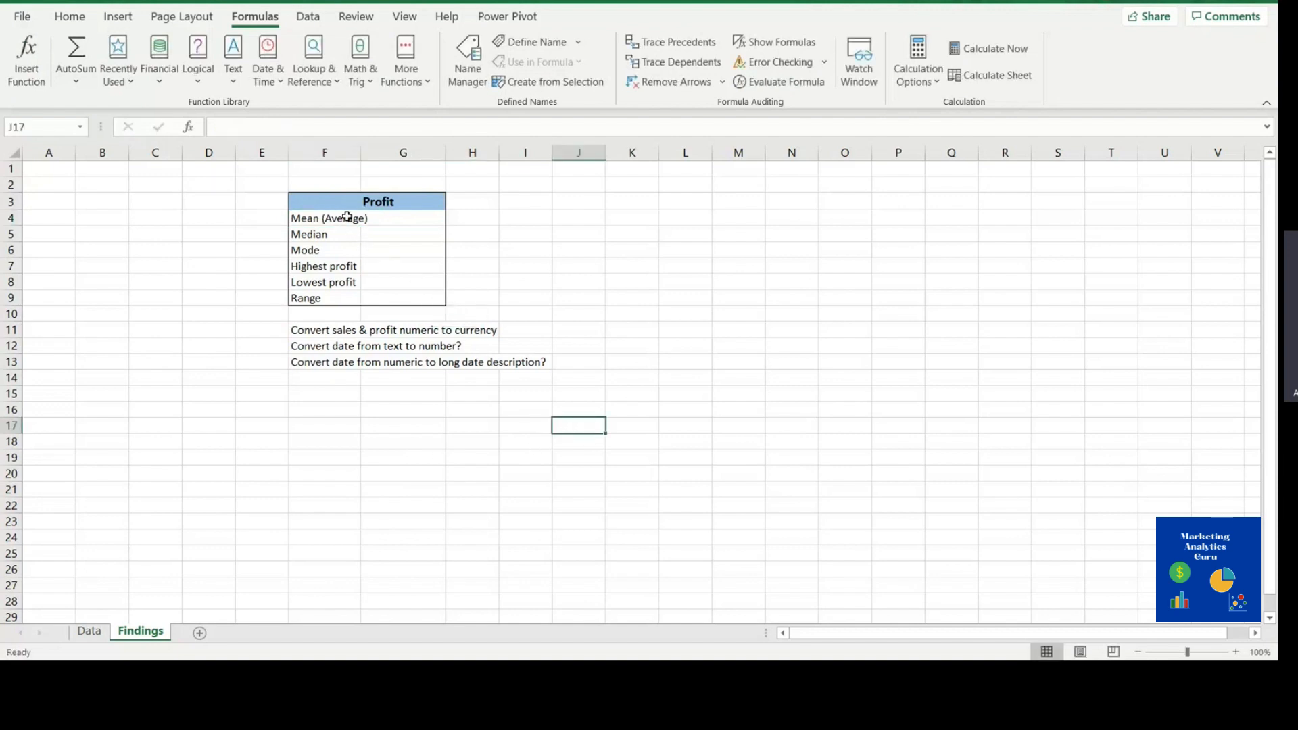
pyautogui.doubleClick(362, 155)
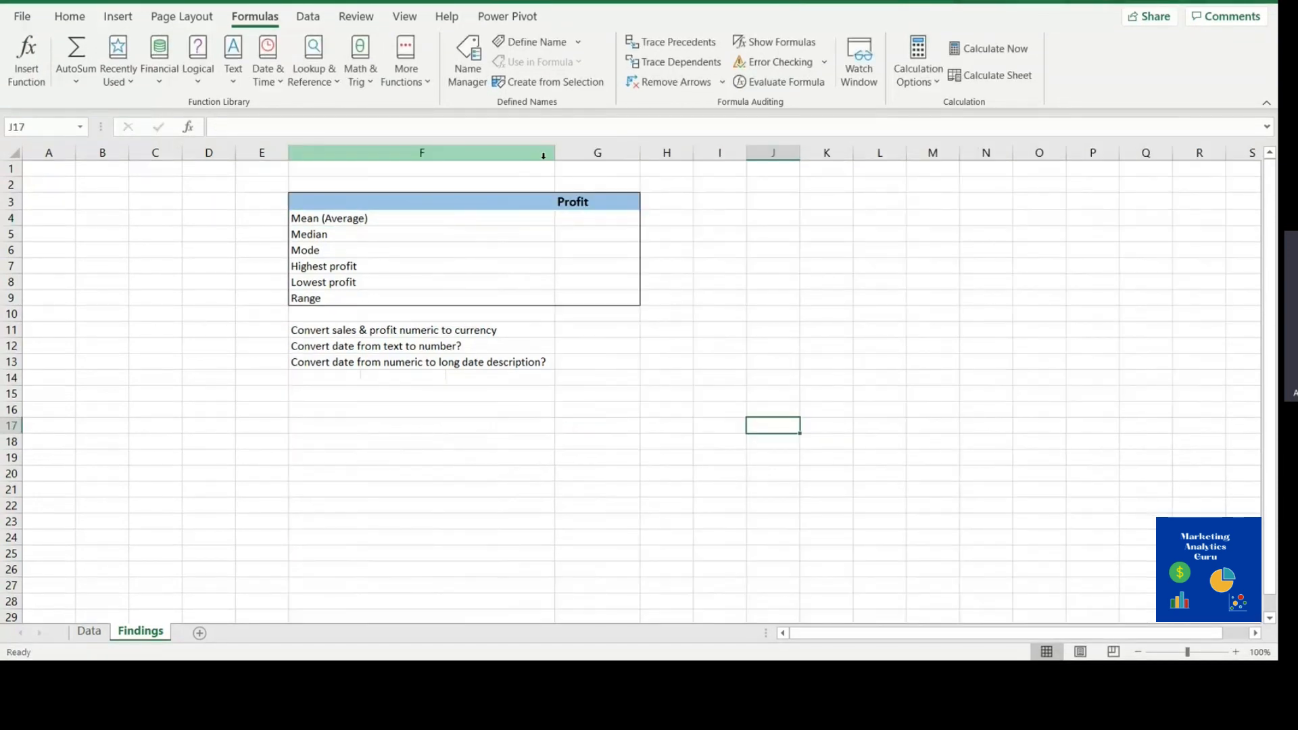
pyautogui.moveTo(556, 157); pyautogui.dragTo(379, 189)
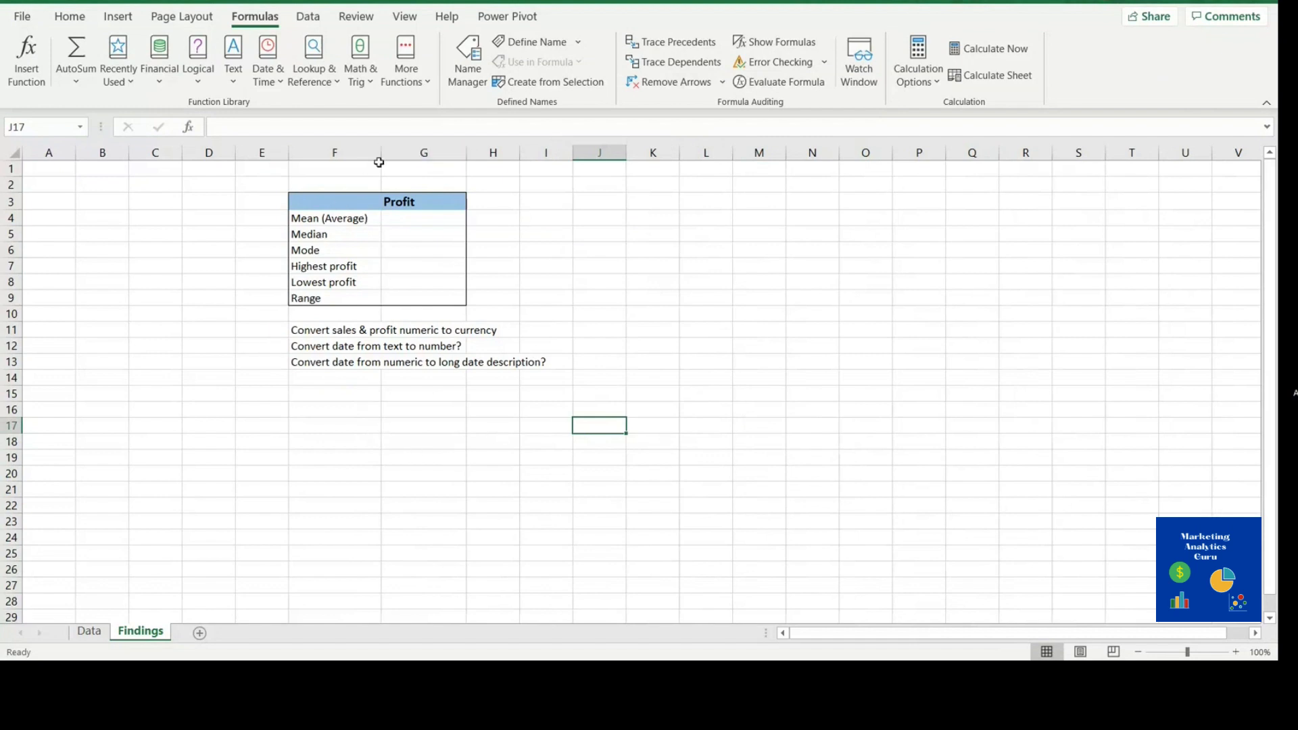
# Step: Browse the Math & Trig, Lookup & Reference and Financial function lists for statistical formulas
pyautogui.click(419, 79)
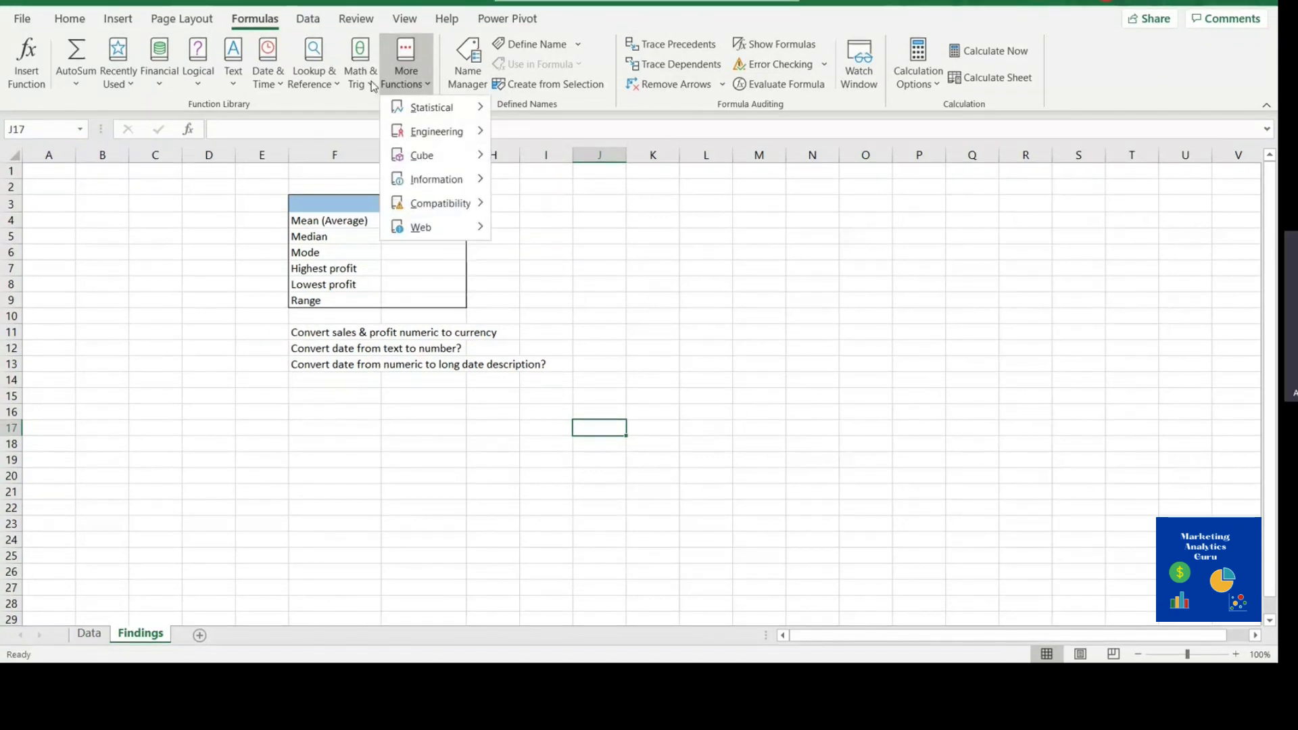
pyautogui.click(371, 80)
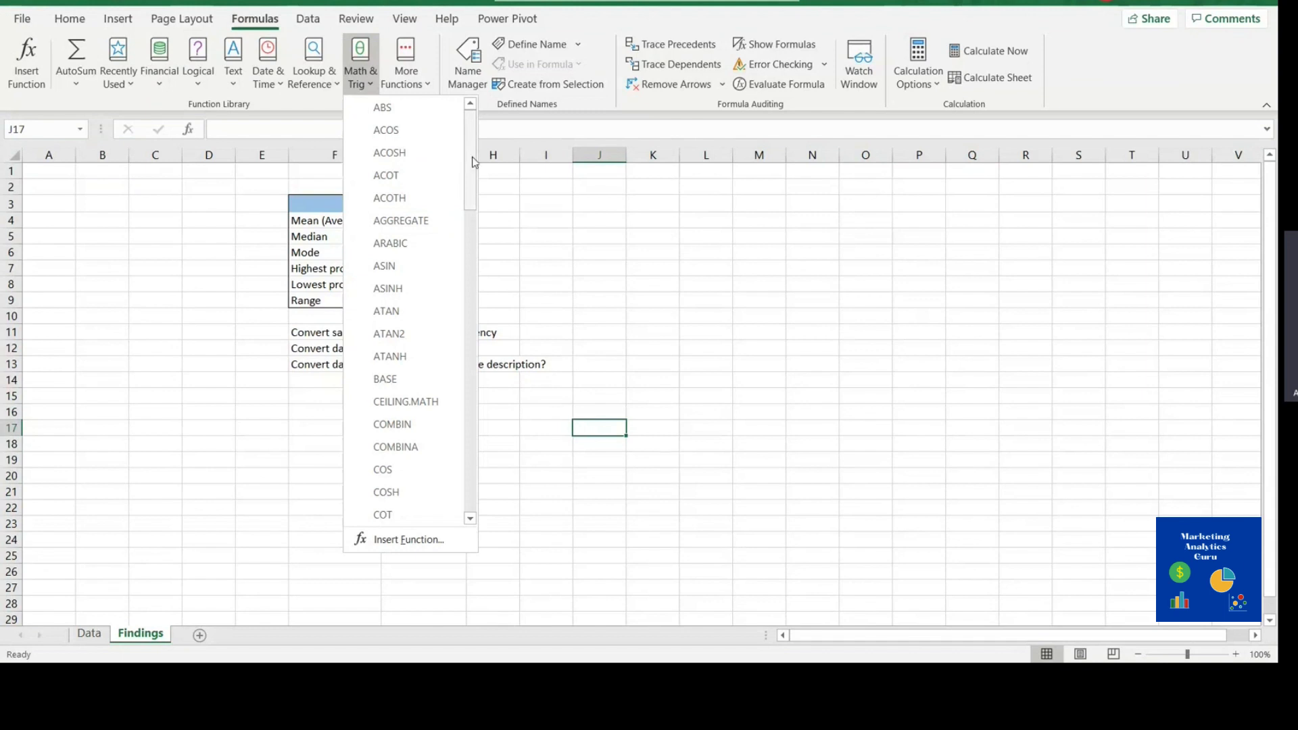
pyautogui.moveTo(472, 162); pyautogui.dragTo(471, 196)
pyautogui.click(327, 78)
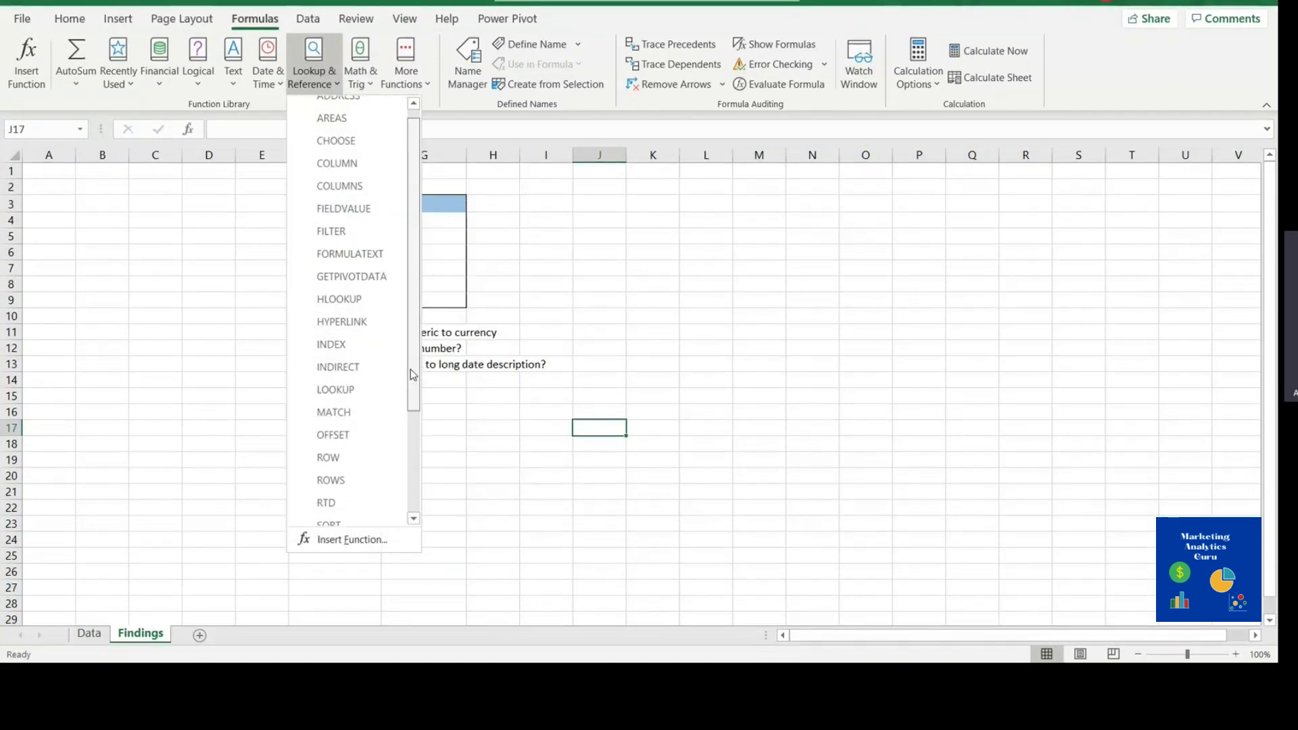
pyautogui.moveTo(411, 375)
pyautogui.mouseDown()
pyautogui.moveTo(400, 500)
pyautogui.moveTo(409, 383)
pyautogui.mouseUp()
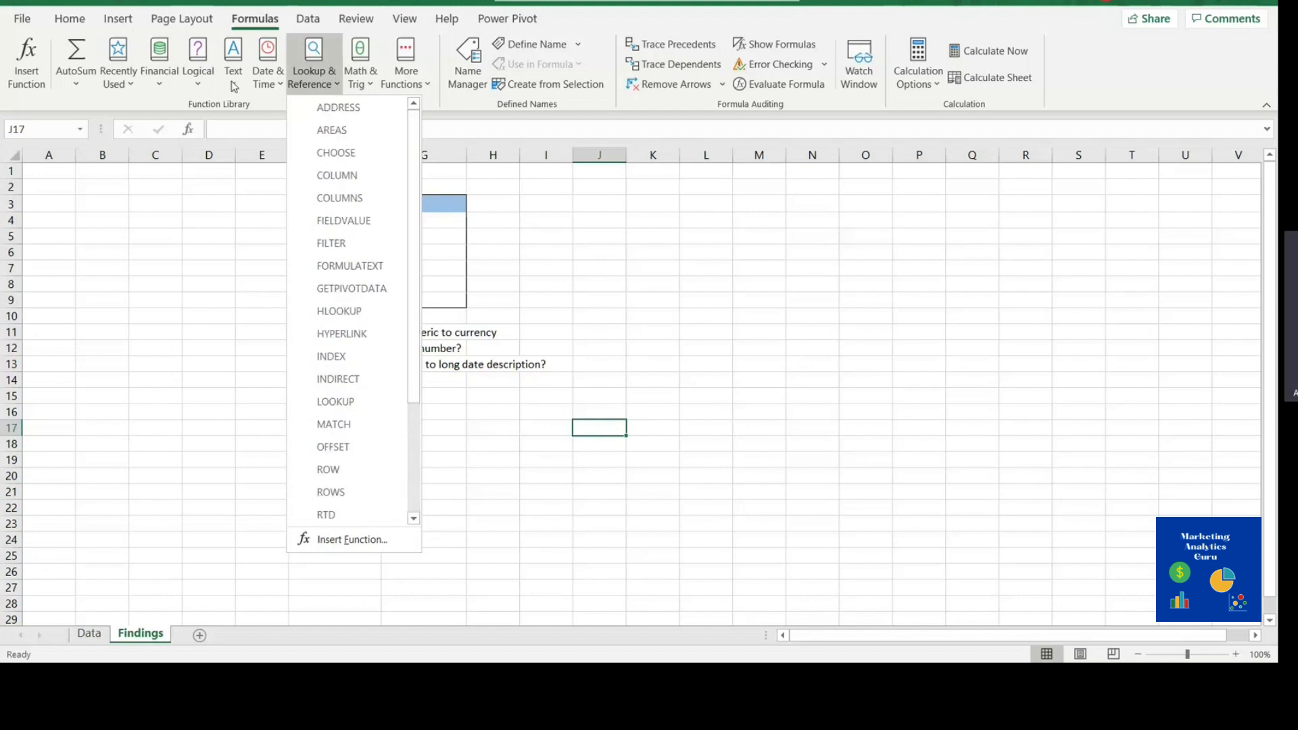
pyautogui.click(156, 81)
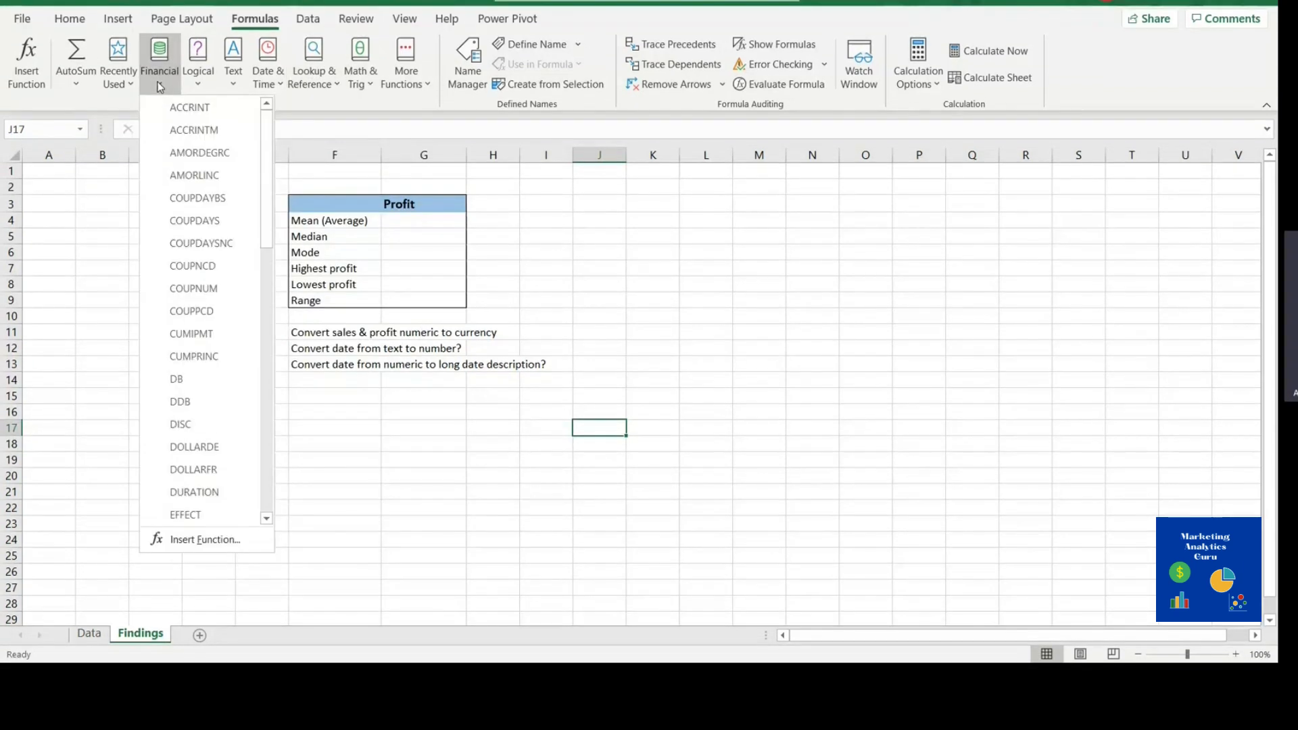
pyautogui.moveTo(276, 201); pyautogui.dragTo(280, 444)
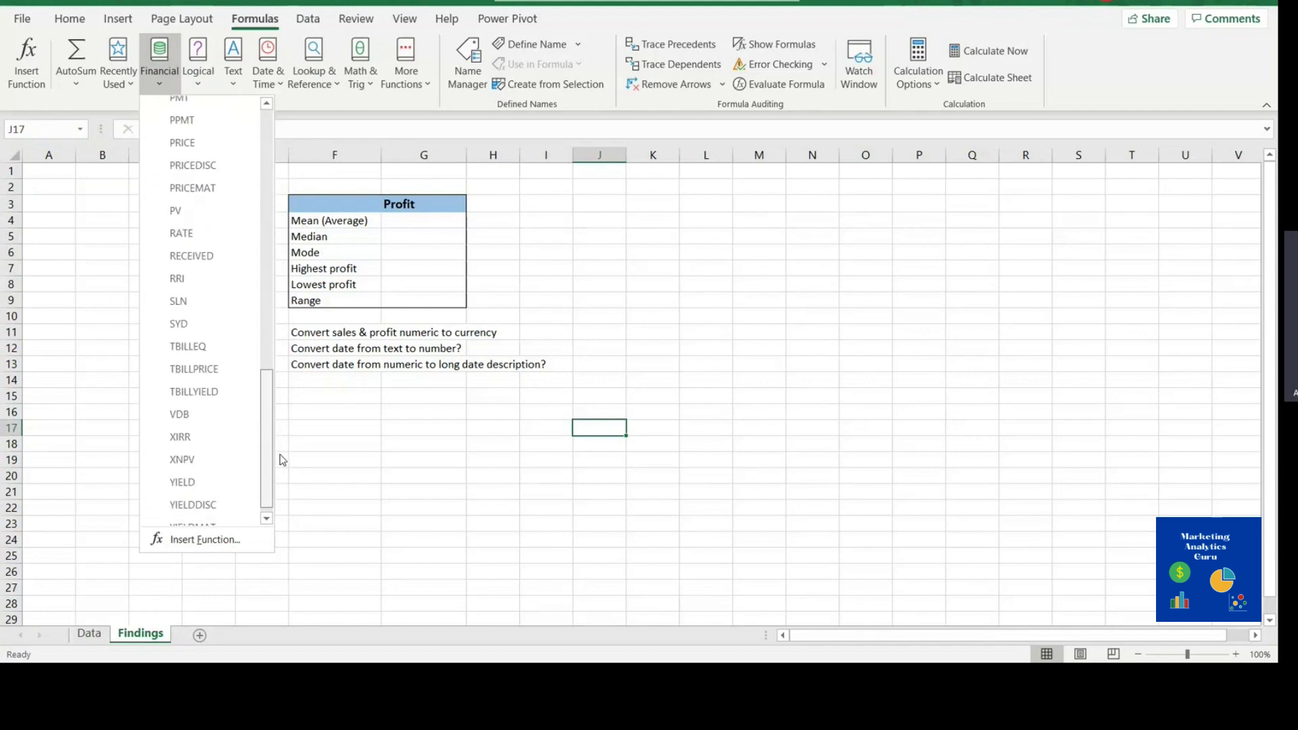
pyautogui.scroll(10, 196, 179)
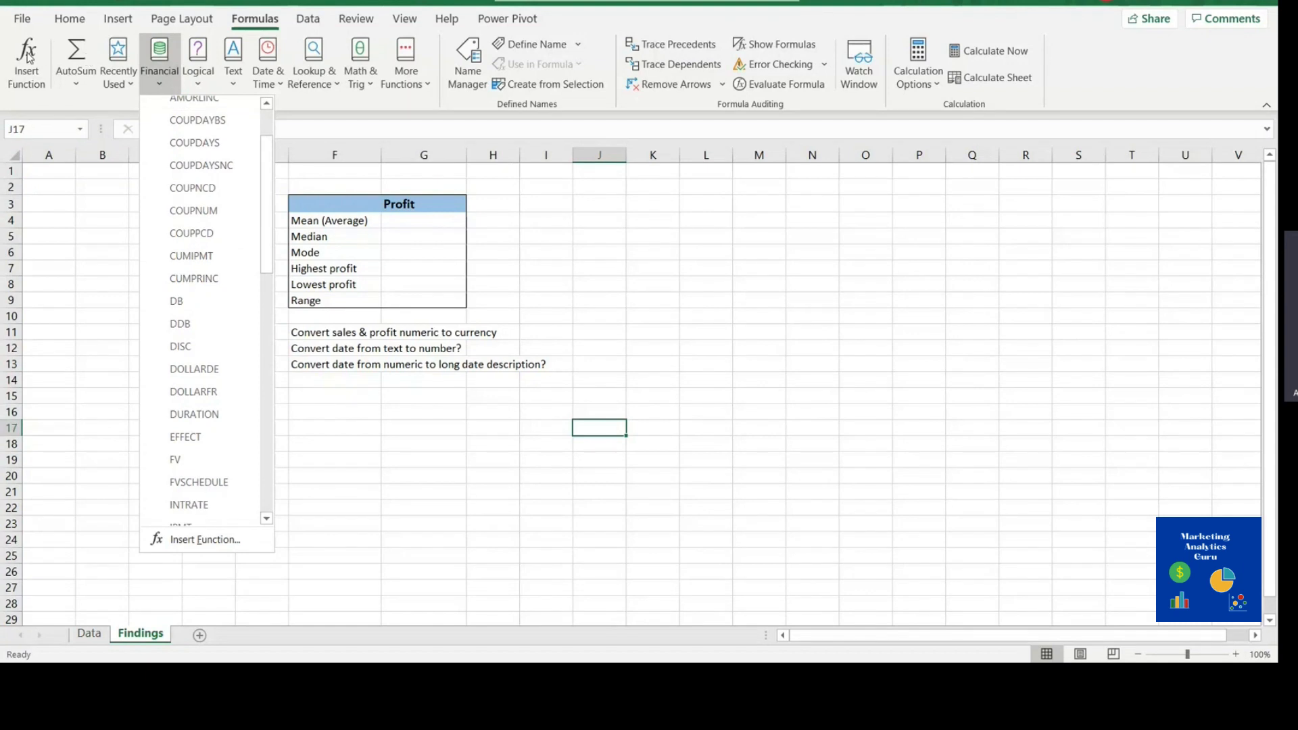
# Step: Check the Logical and Lookup & Reference functions, and find AVERAGE among the Statistical functions
pyautogui.click(197, 81)
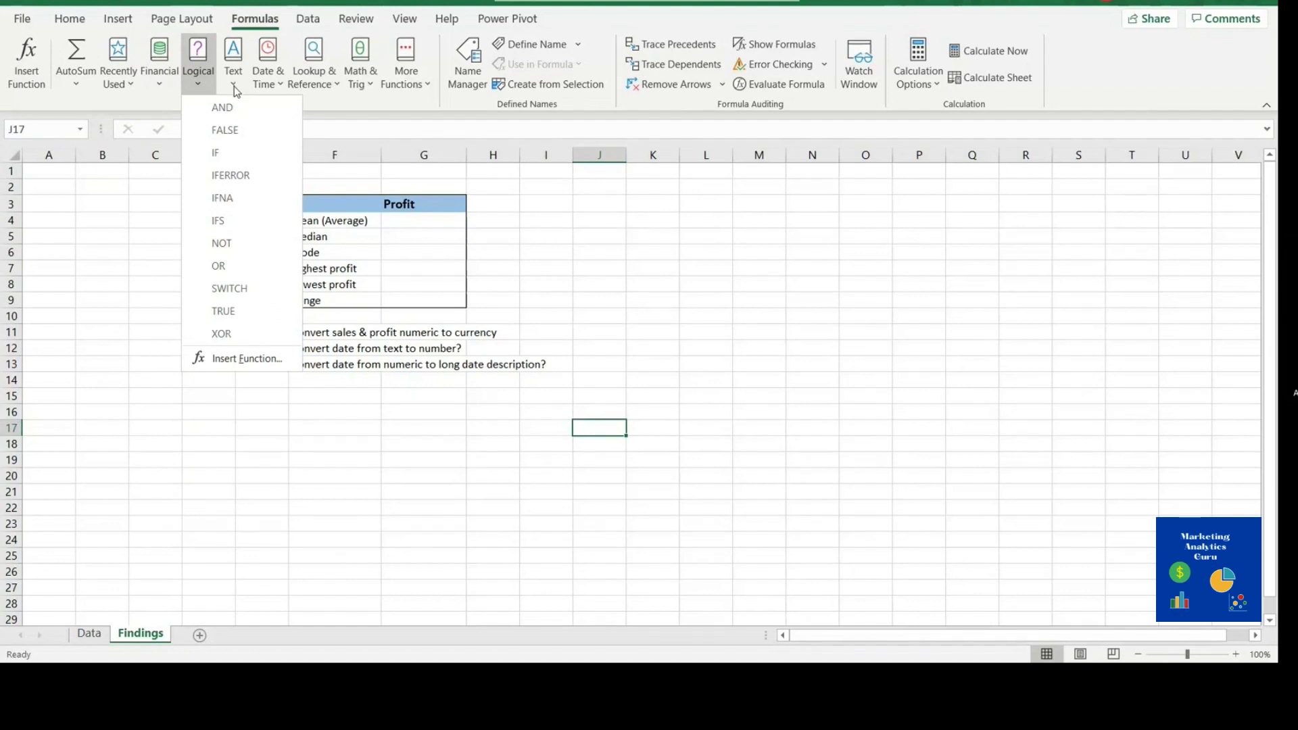
pyautogui.click(330, 83)
pyautogui.click(330, 82)
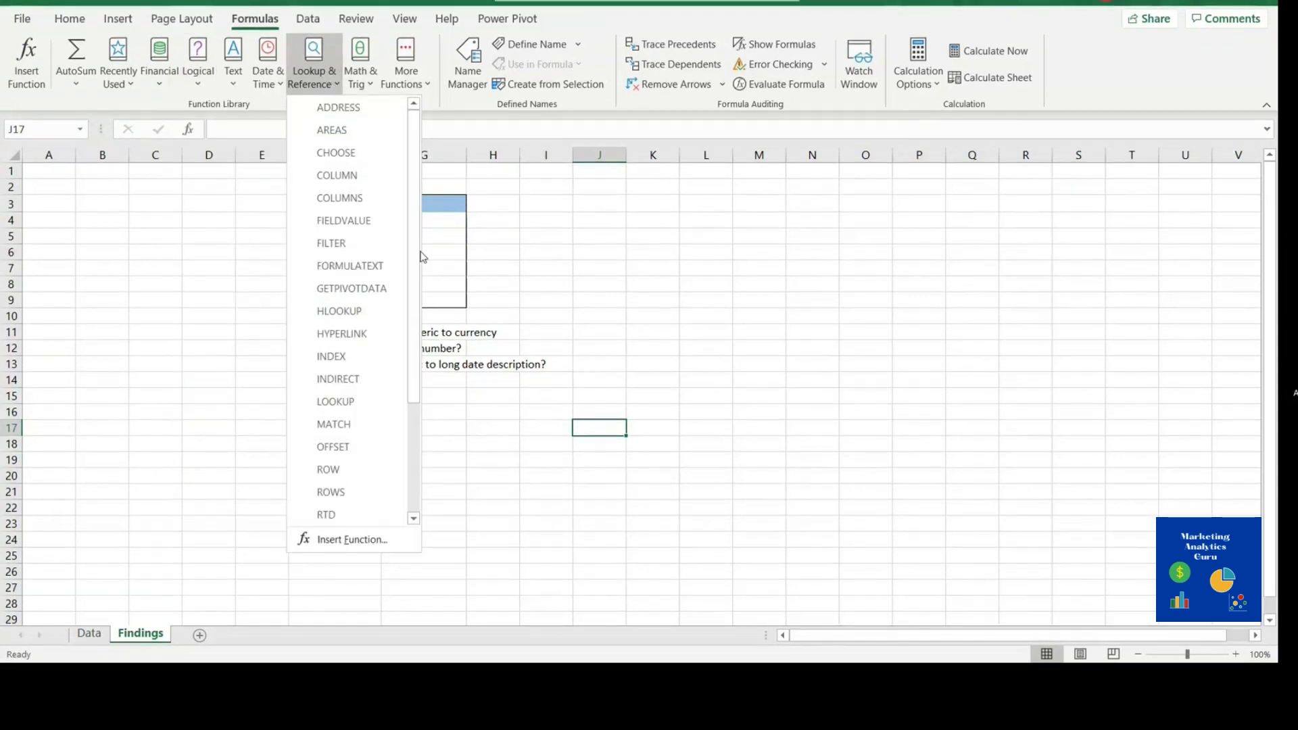
pyautogui.moveTo(409, 303); pyautogui.dragTo(428, 226)
pyautogui.click(373, 85)
pyautogui.click(415, 85)
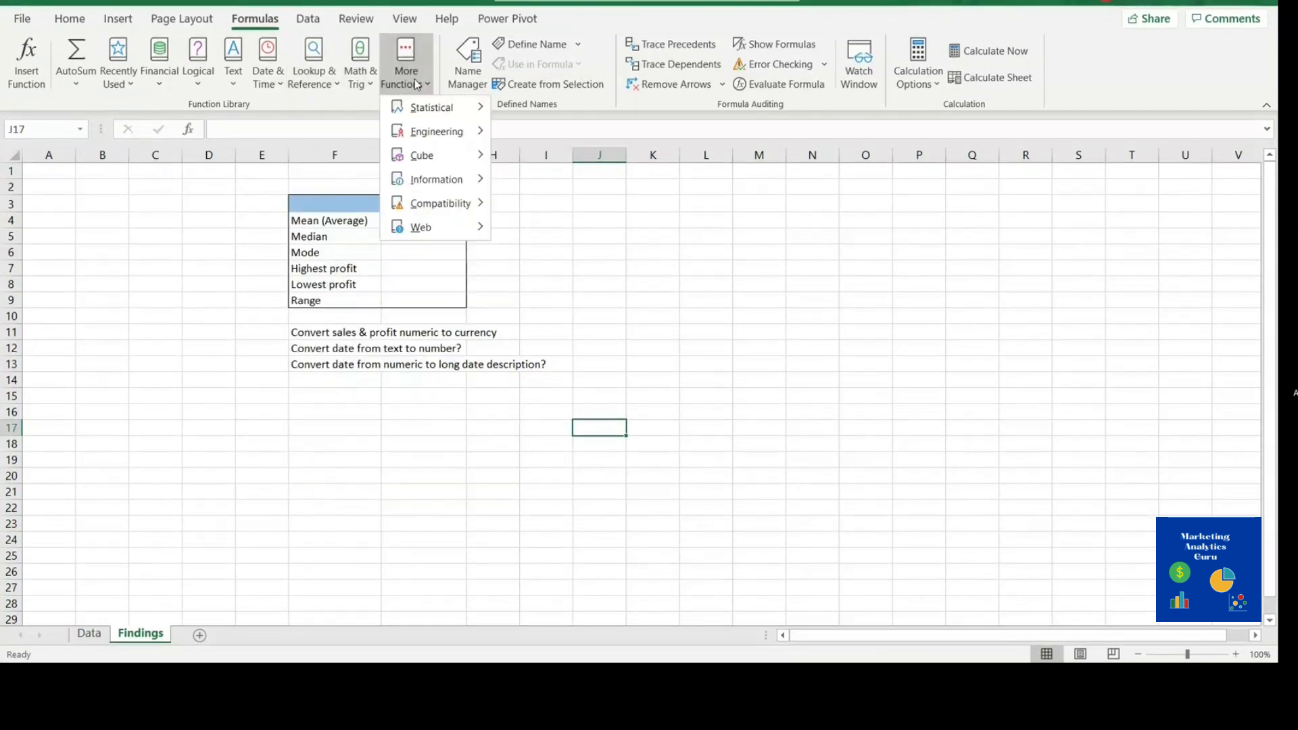
pyautogui.moveTo(468, 114)
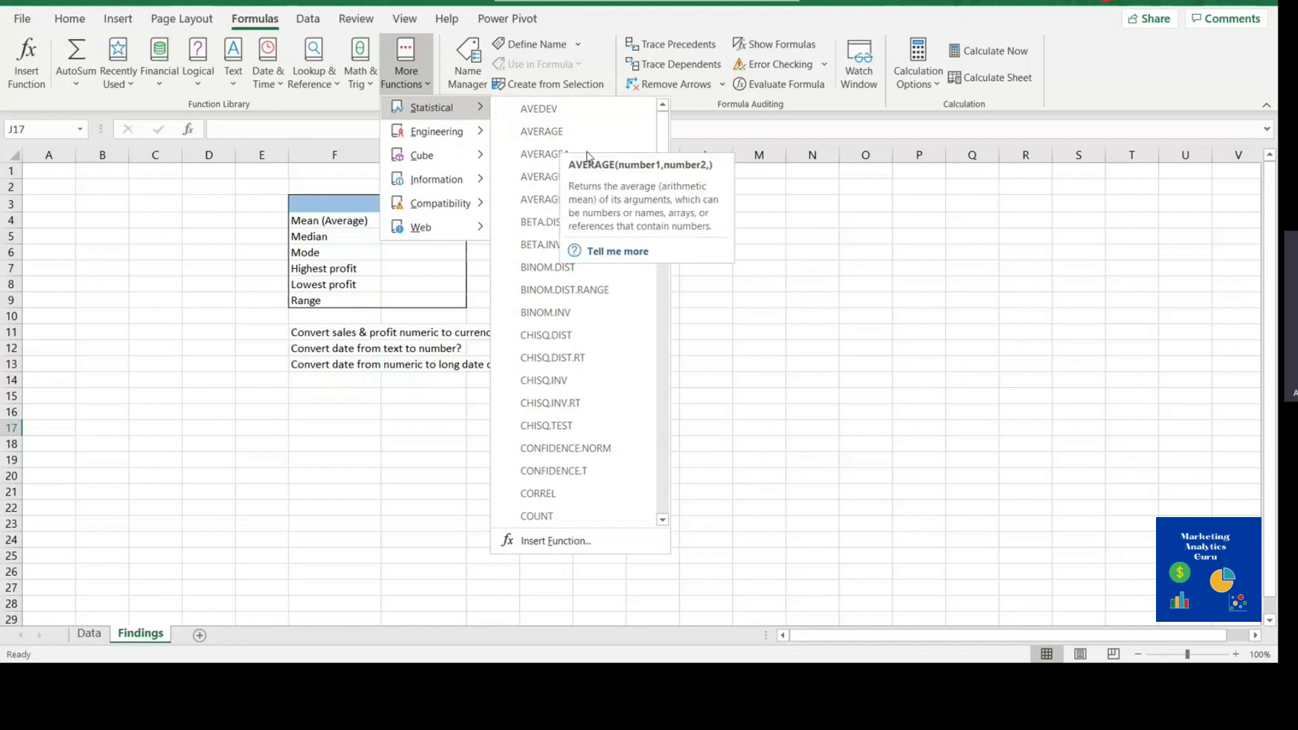
pyautogui.moveTo(670, 140); pyautogui.dragTo(660, 115)
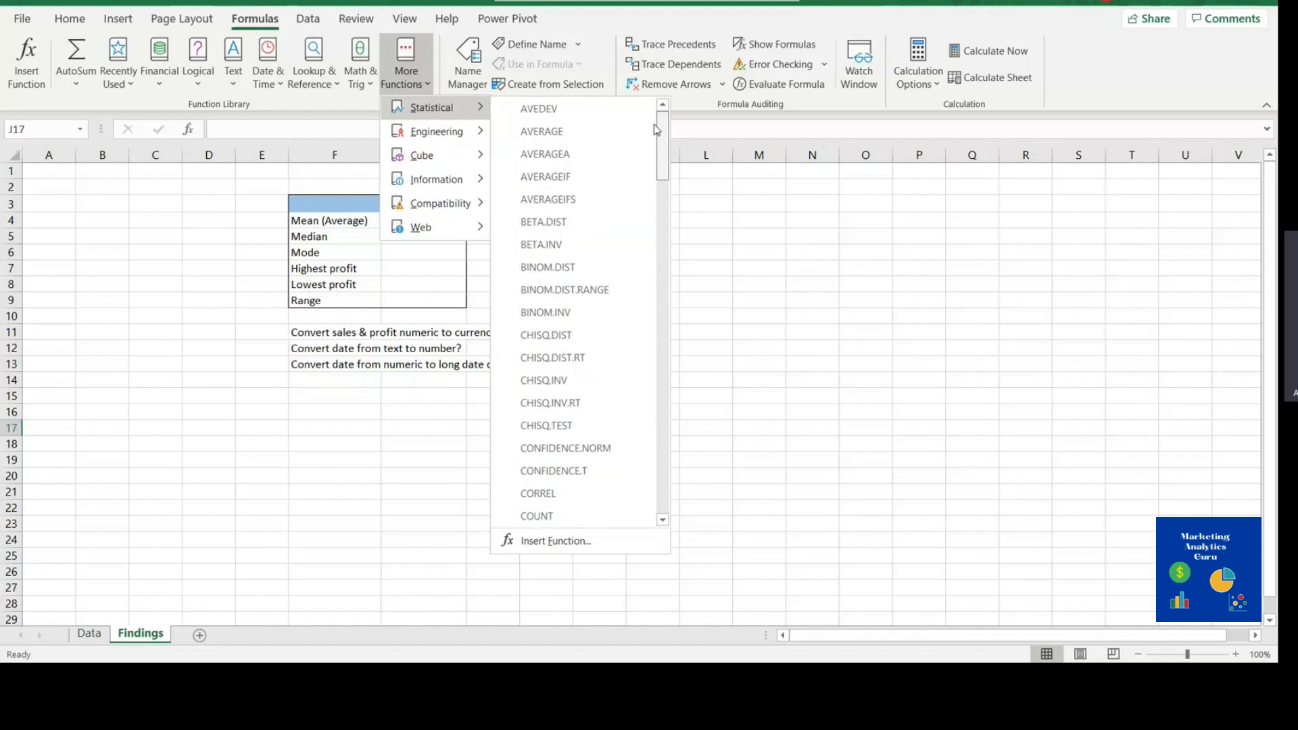
pyautogui.click(556, 133)
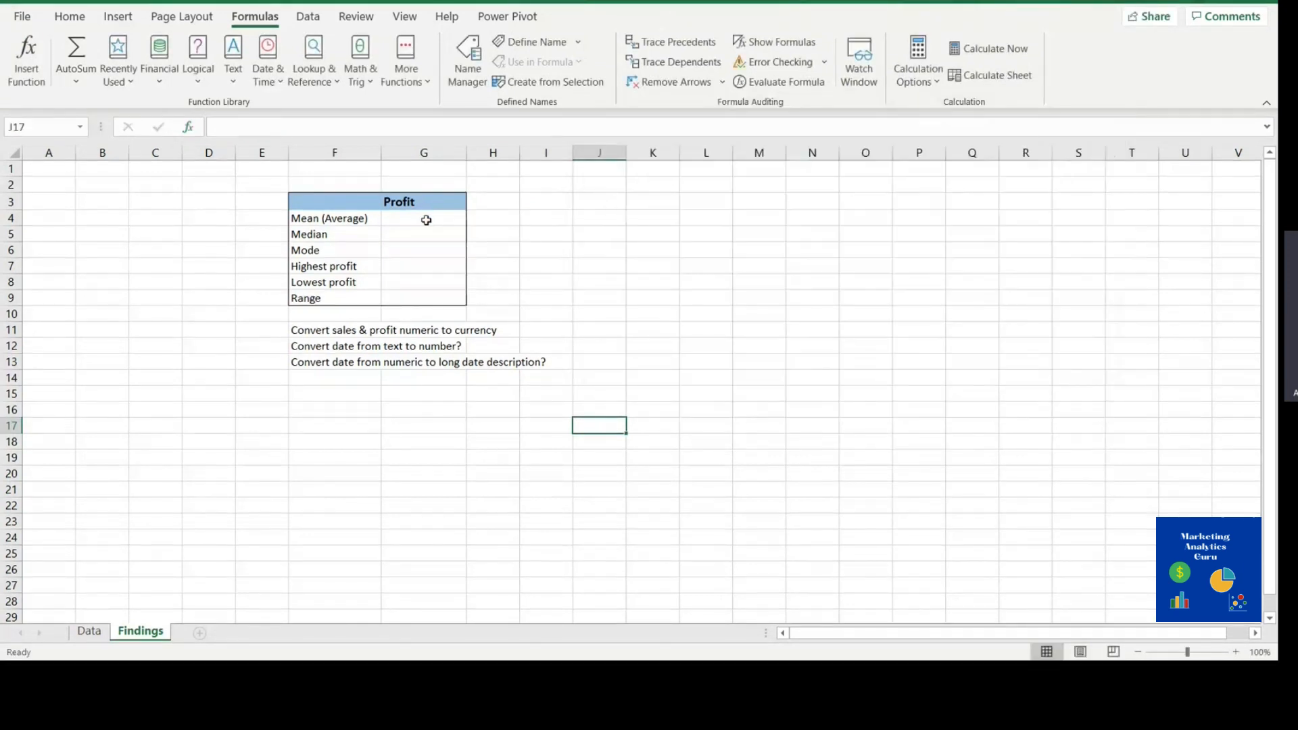
# Step: Start an AVERAGE formula in the Mean cell G4 of Findings, referencing the profit values L2:L90 on the Data sheet
pyautogui.click(426, 220)
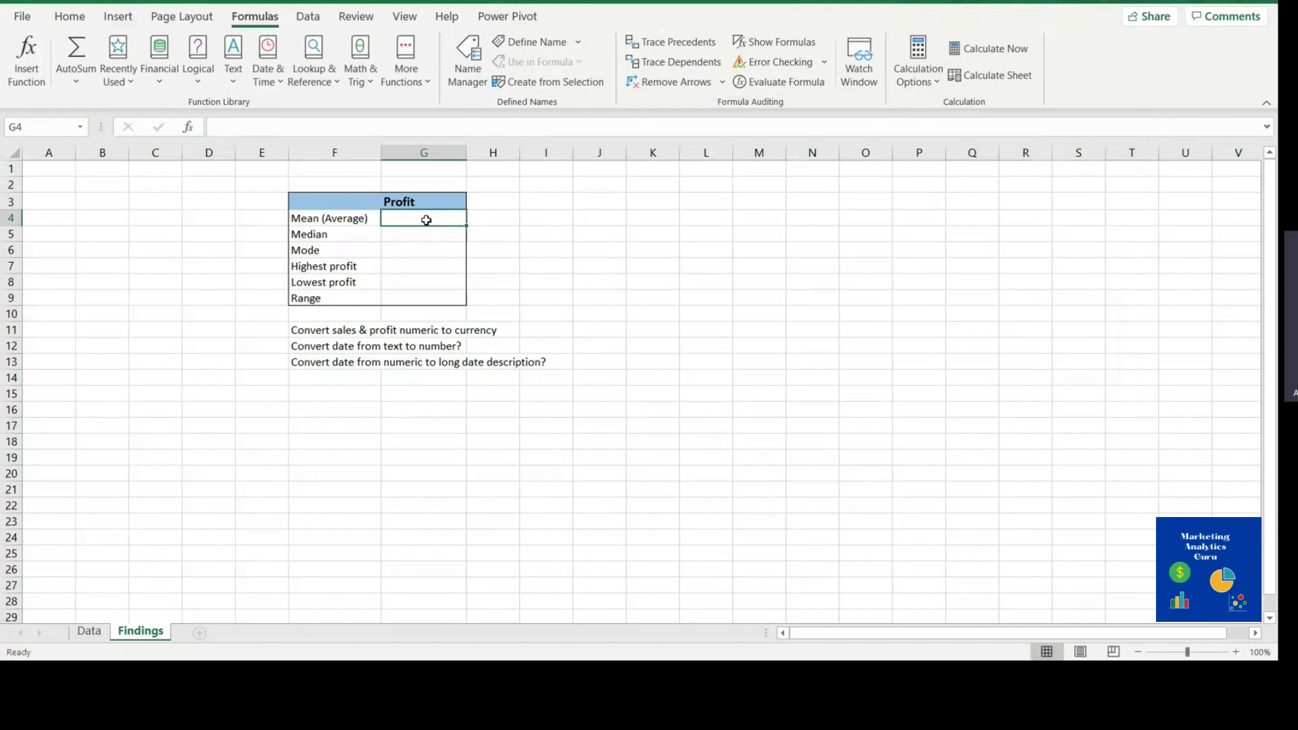
pyautogui.write('=aver')
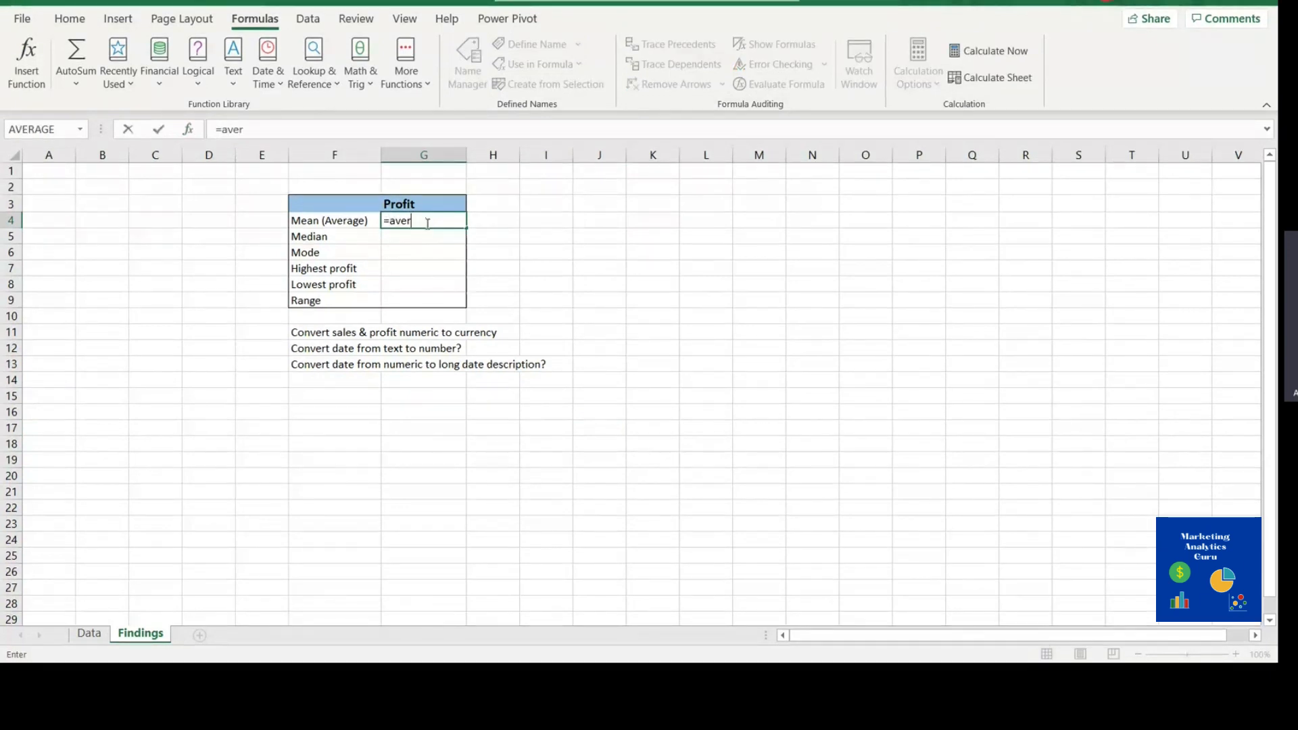
pyautogui.press('Tab')
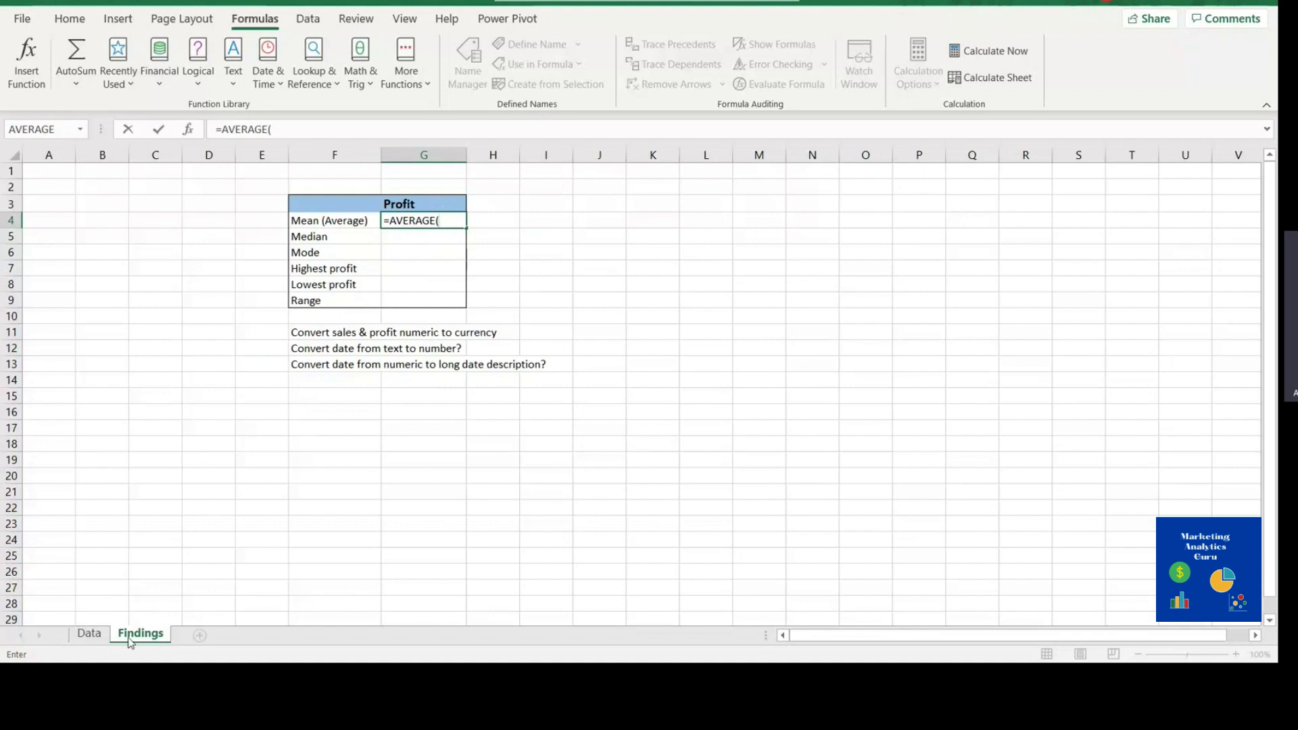
pyautogui.click(96, 639)
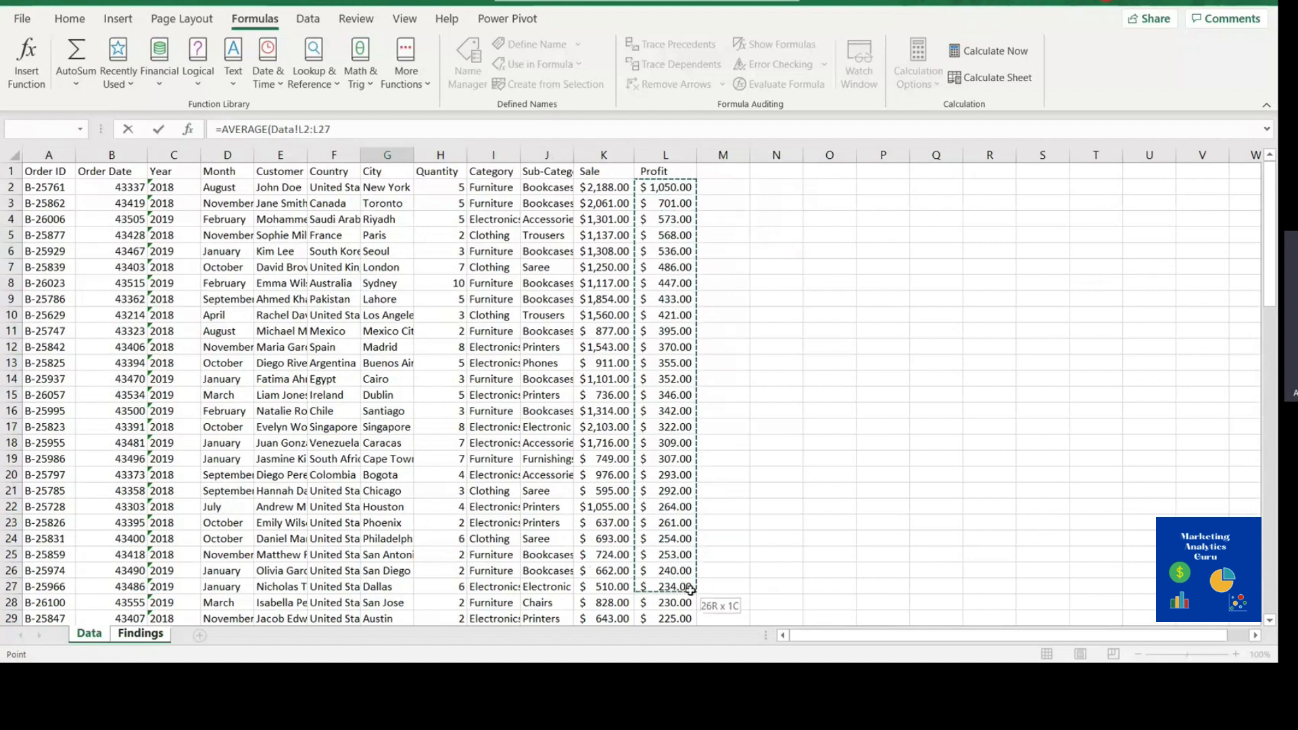
pyautogui.moveTo(690, 590); pyautogui.dragTo(680, 648)
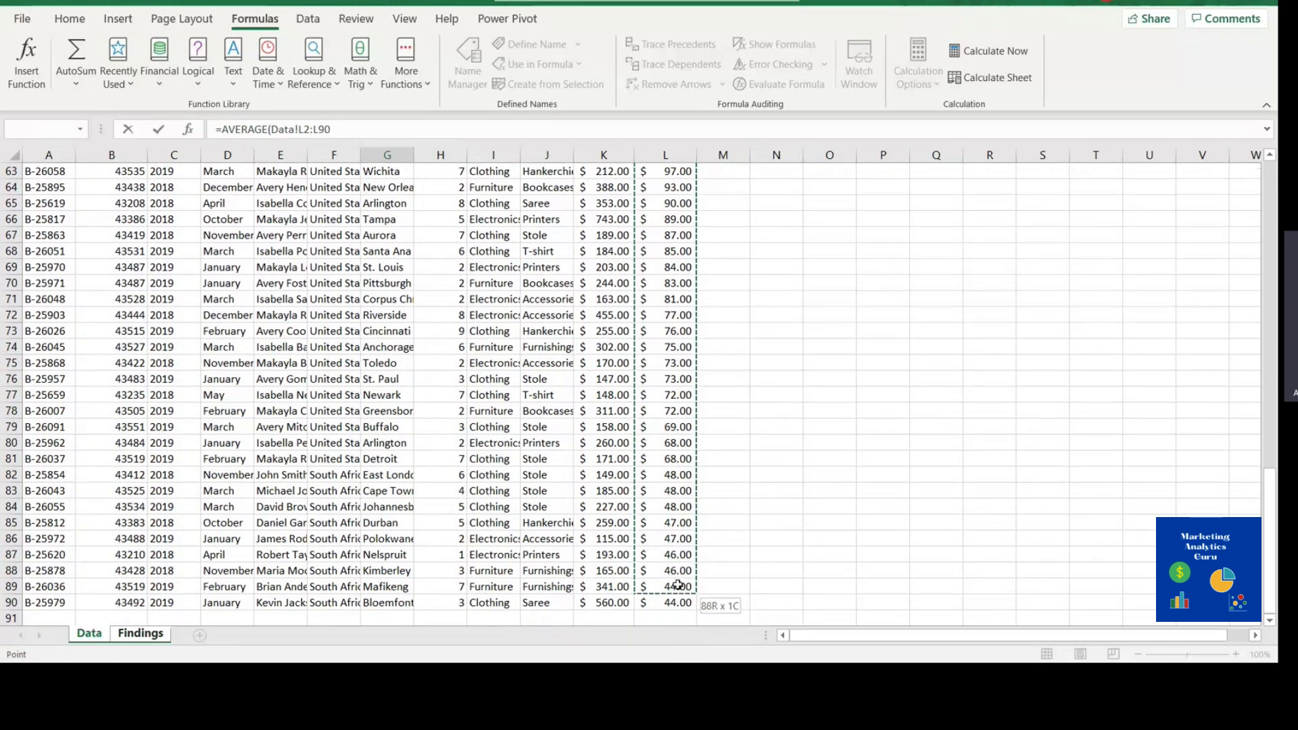
pyautogui.moveTo(677, 585); pyautogui.dragTo(678, 586)
pyautogui.scroll(20, 686, 500)
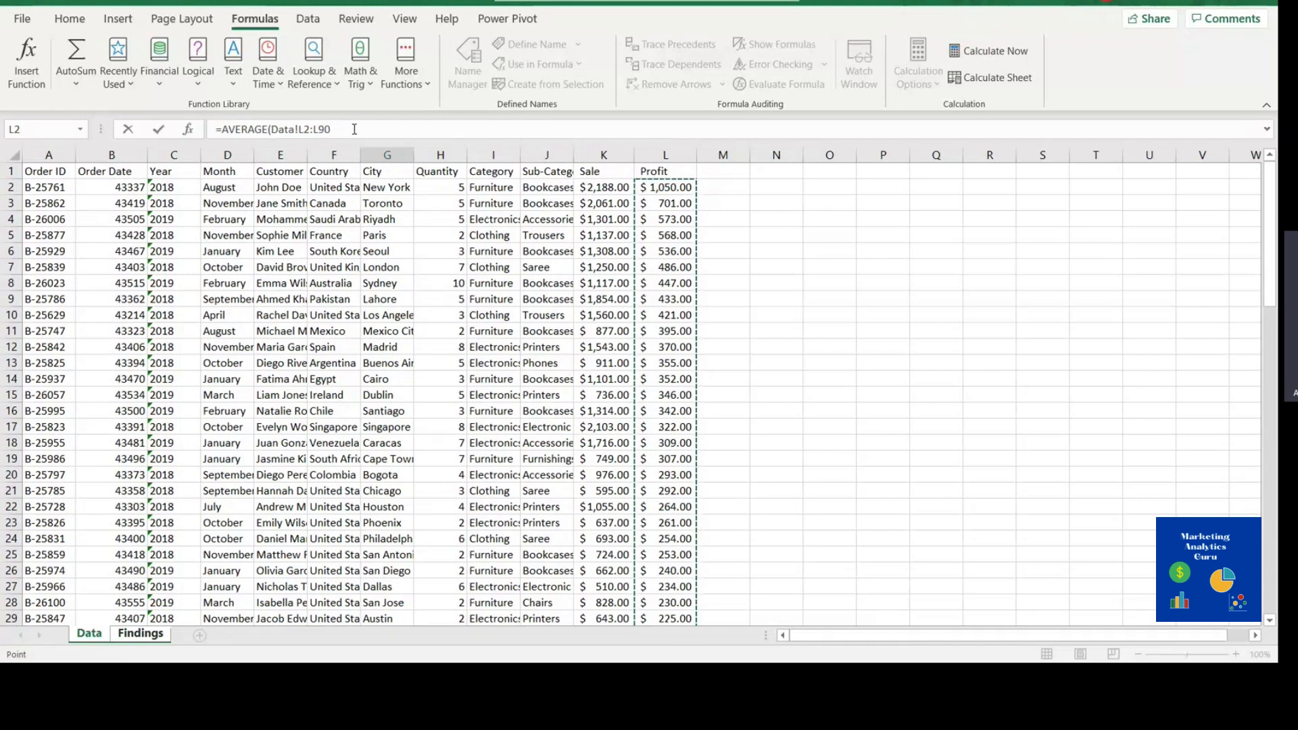
# Step: Try to reselect the profit values L2:L90 on the Data sheet as the AVERAGE formula's range
pyautogui.moveTo(342, 129); pyautogui.dragTo(303, 127)
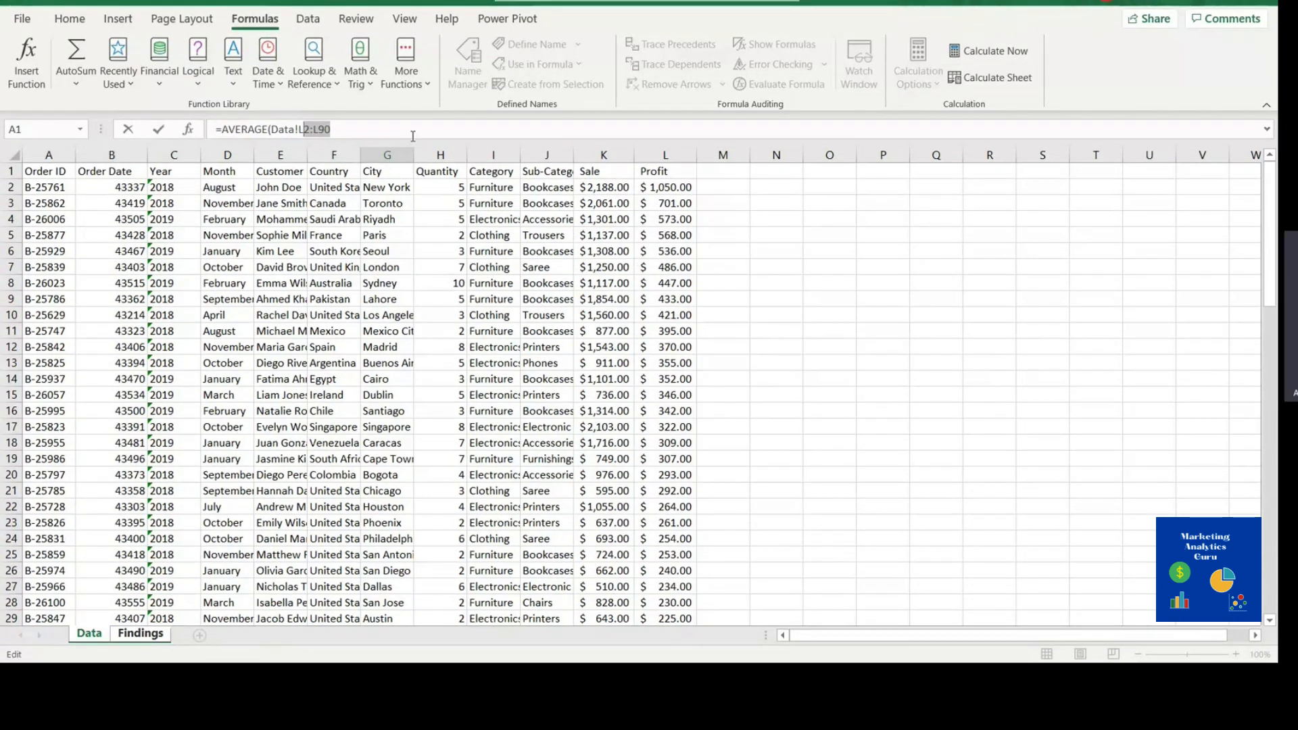
pyautogui.press('BackSpace')
pyautogui.press('BackSpace')
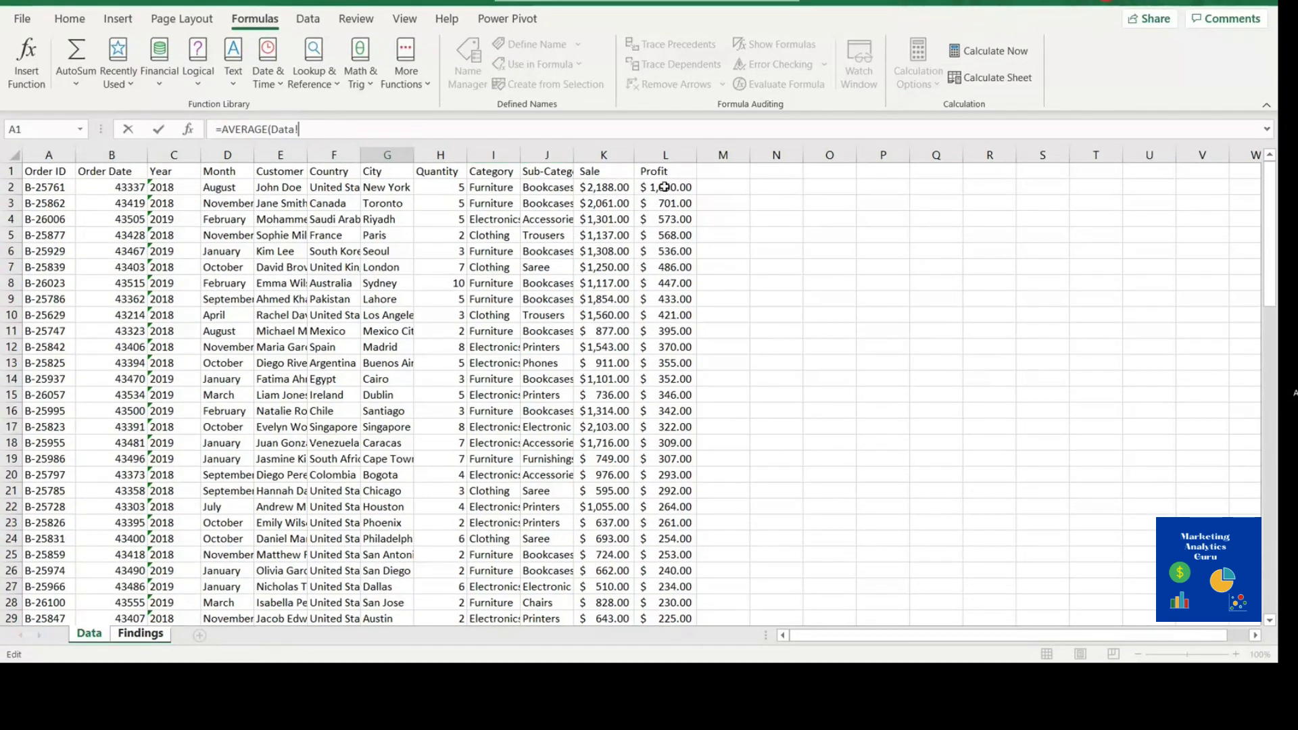
pyautogui.click(664, 187)
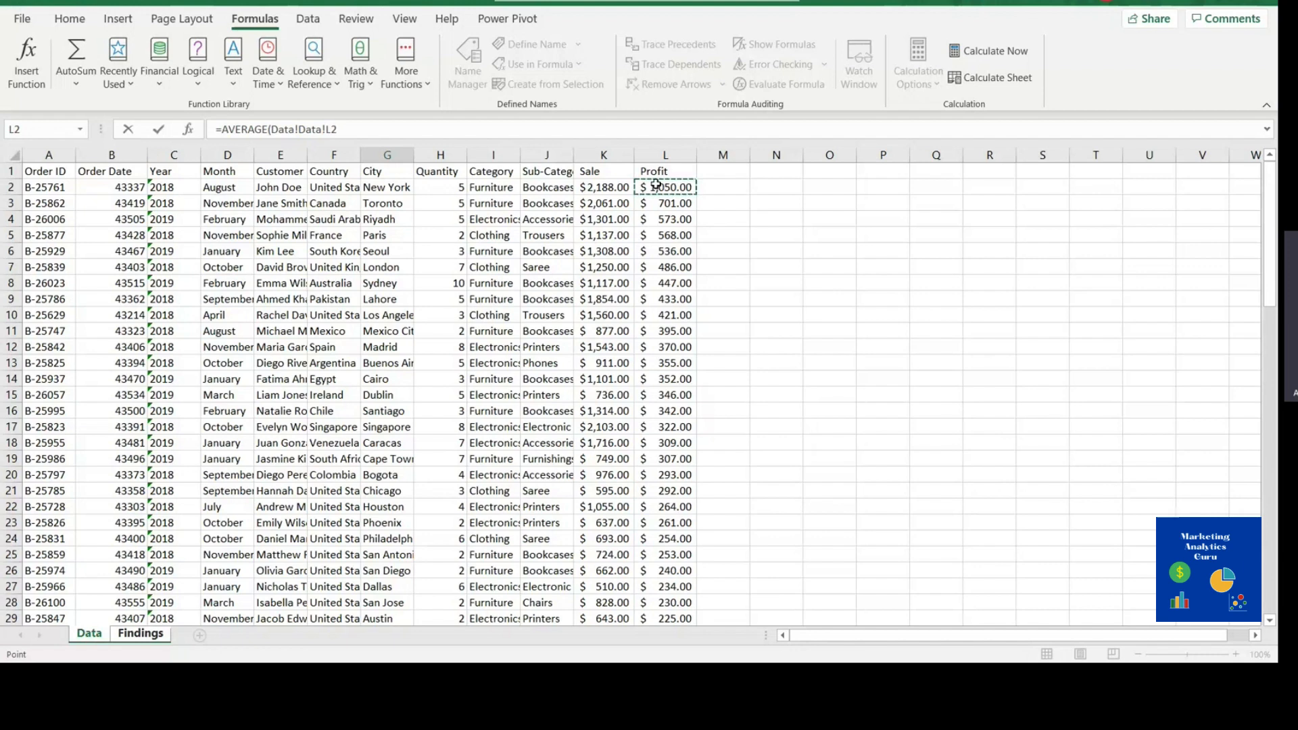
pyautogui.hotkey('ctrl', 'shift', 'Down')
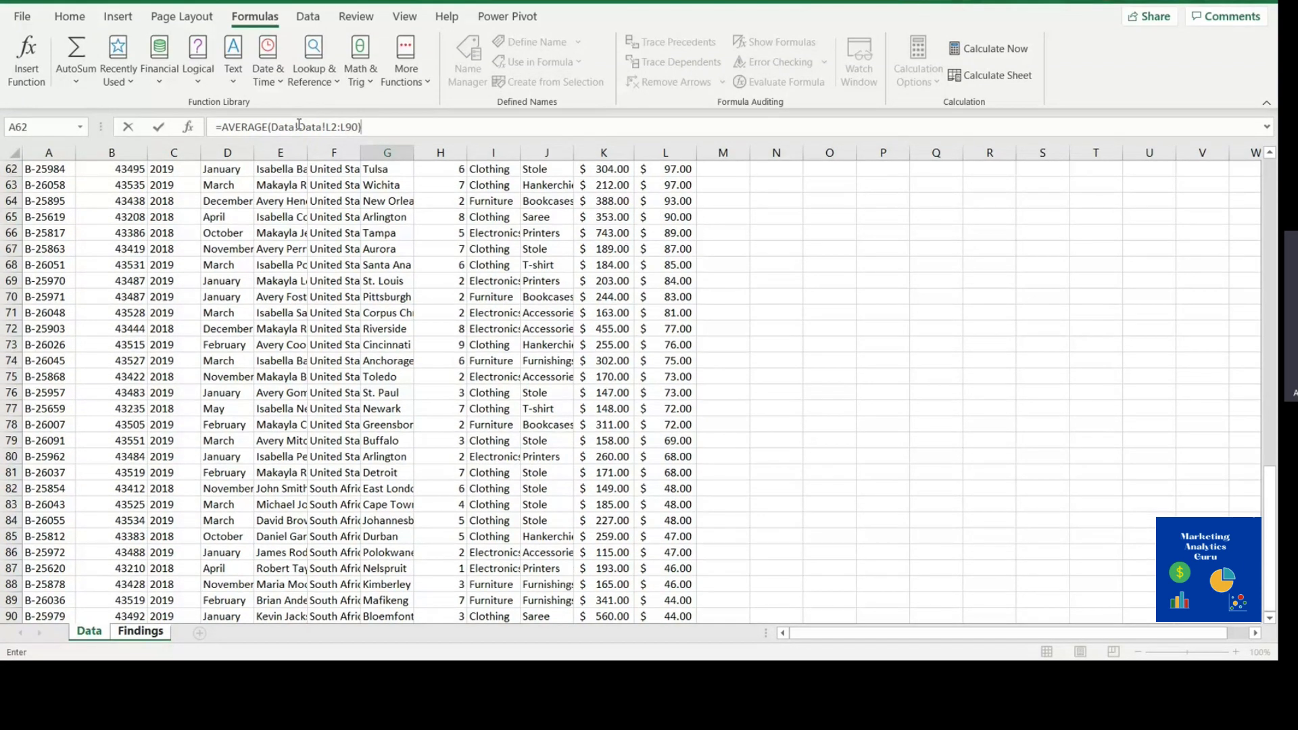
pyautogui.press('Return')
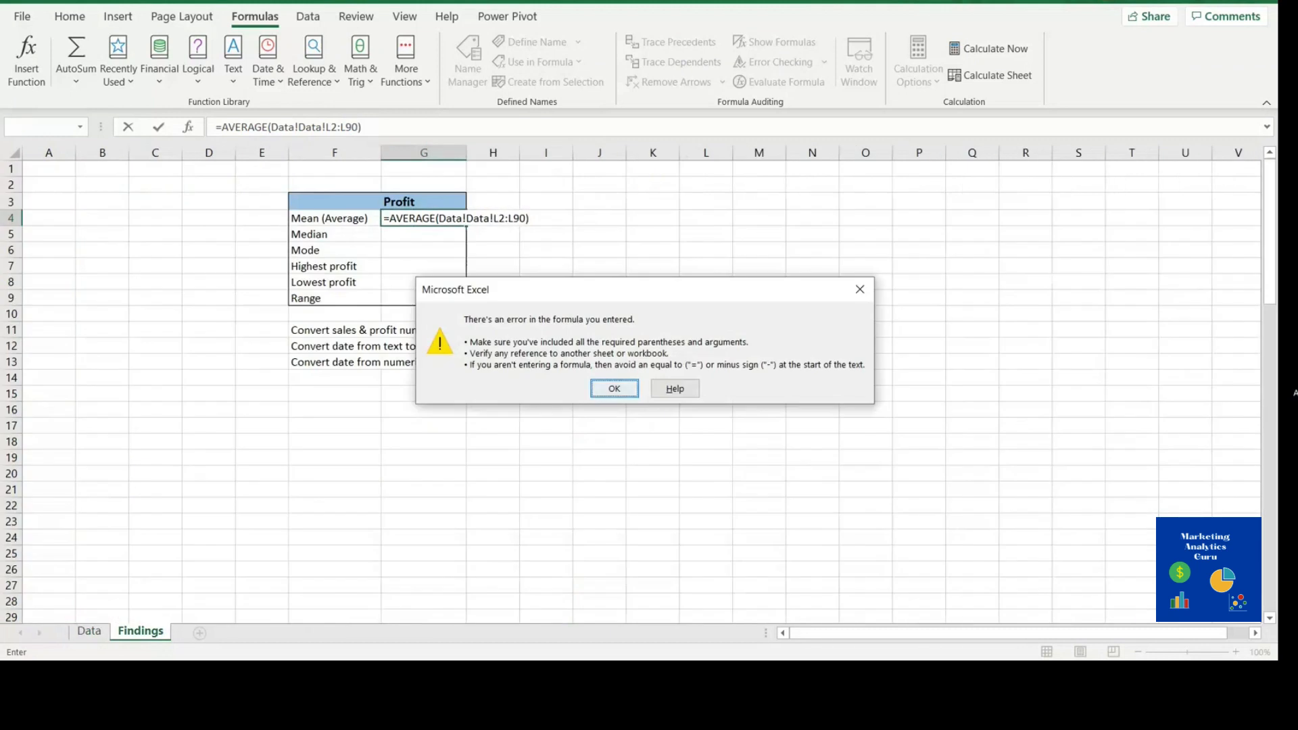
pyautogui.press('Return')
# Step: Remove the duplicated Data sheet reference from the formula in G4, leaving only =AVERAGE(
pyautogui.moveTo(362, 126); pyautogui.dragTo(293, 126)
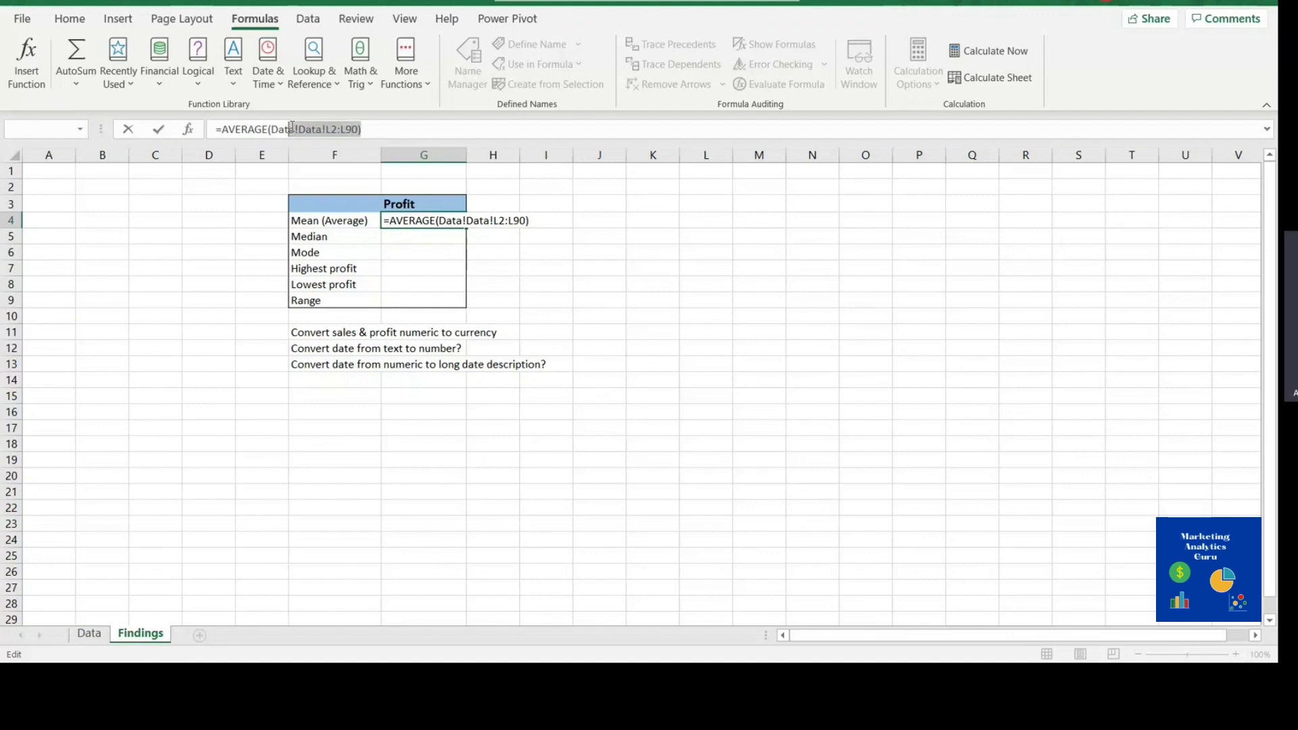
pyautogui.press('BackSpace')
pyautogui.press('BackSpace')
pyautogui.press('BackSpace')
pyautogui.press('BackSpace')
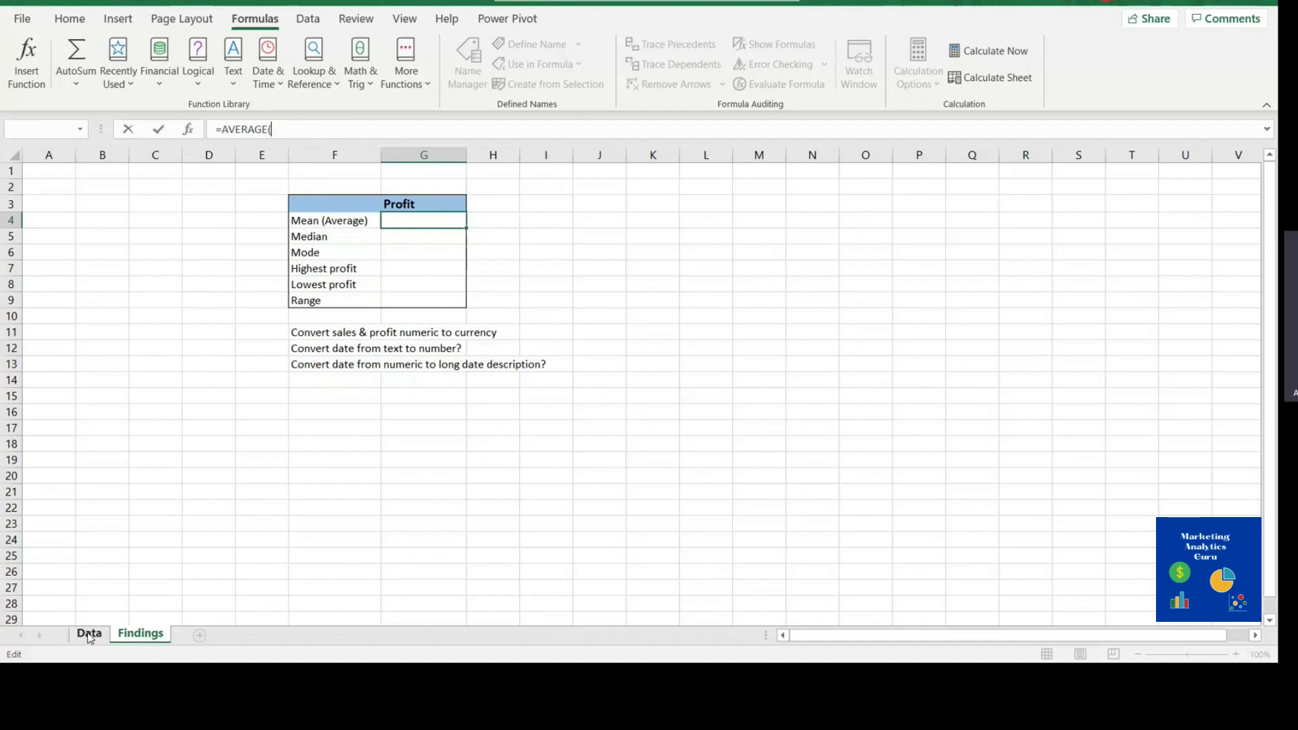
# Step: Complete the Mean formula in G4 as =AVERAGE(Data!L2:L90) using the Data sheet's profit values, and review it
pyautogui.click(88, 638)
pyautogui.scroll(5, 921, 313)
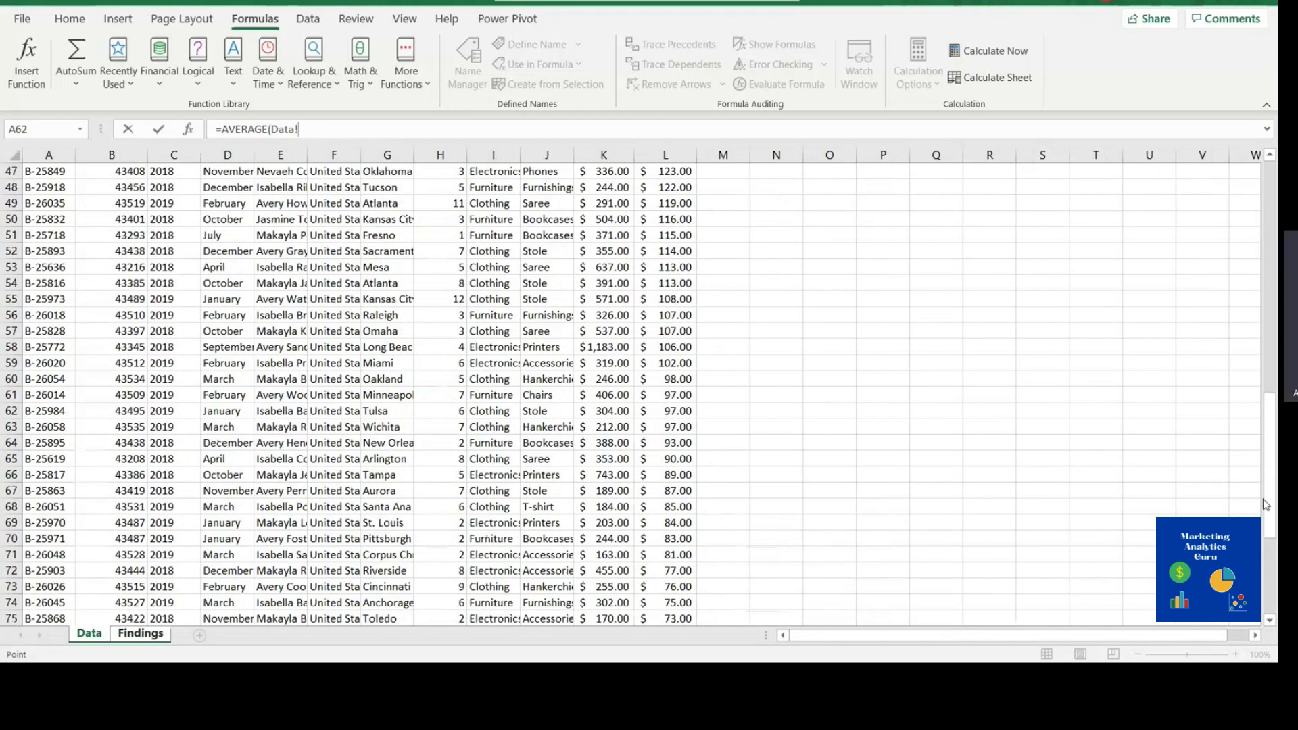
pyautogui.moveTo(1265, 503); pyautogui.dragTo(1267, 270)
pyautogui.click(658, 188)
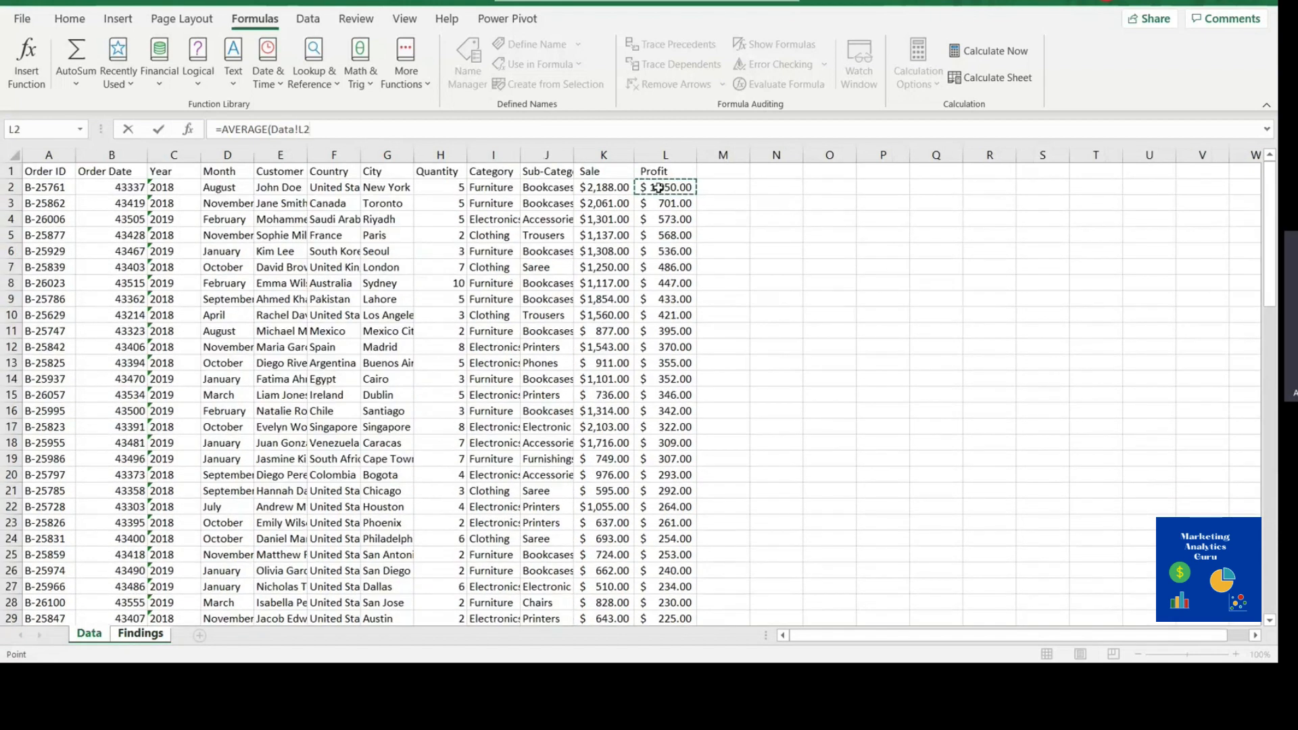
pyautogui.moveTo(658, 188); pyautogui.dragTo(696, 620)
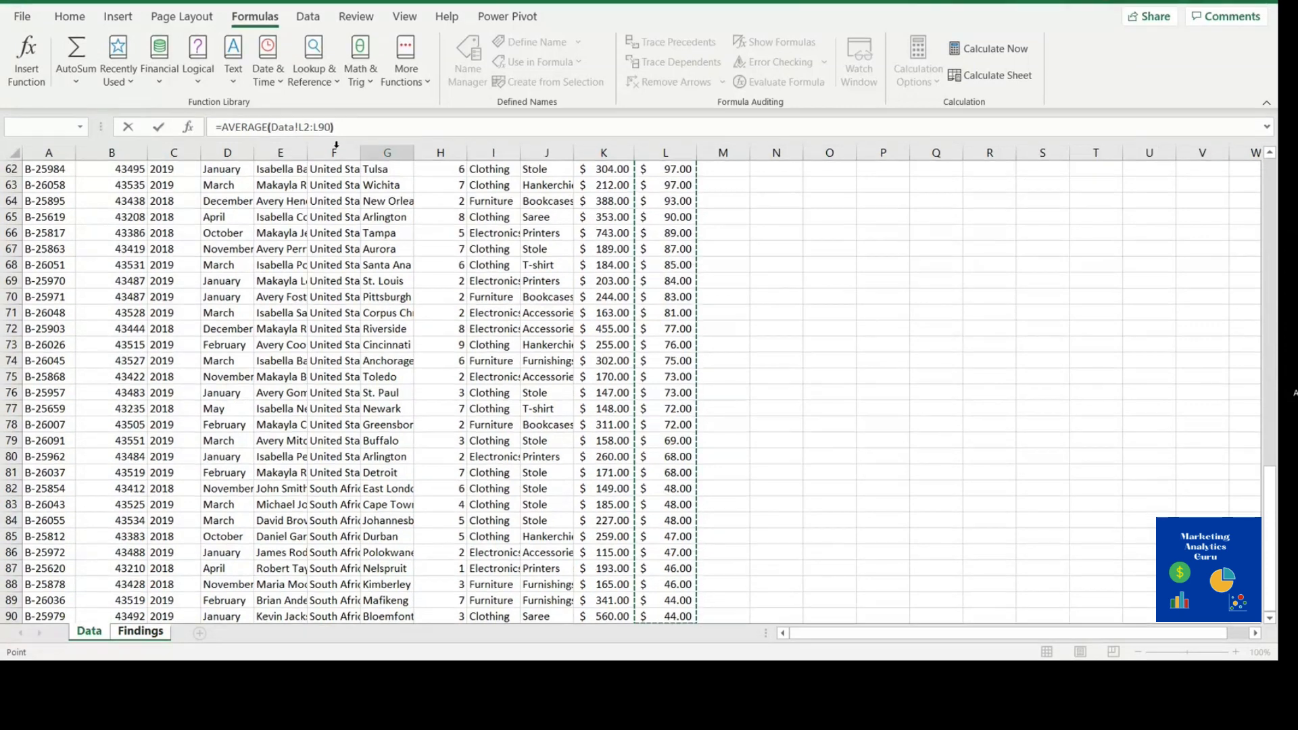
pyautogui.press('Return')
pyautogui.click(429, 218)
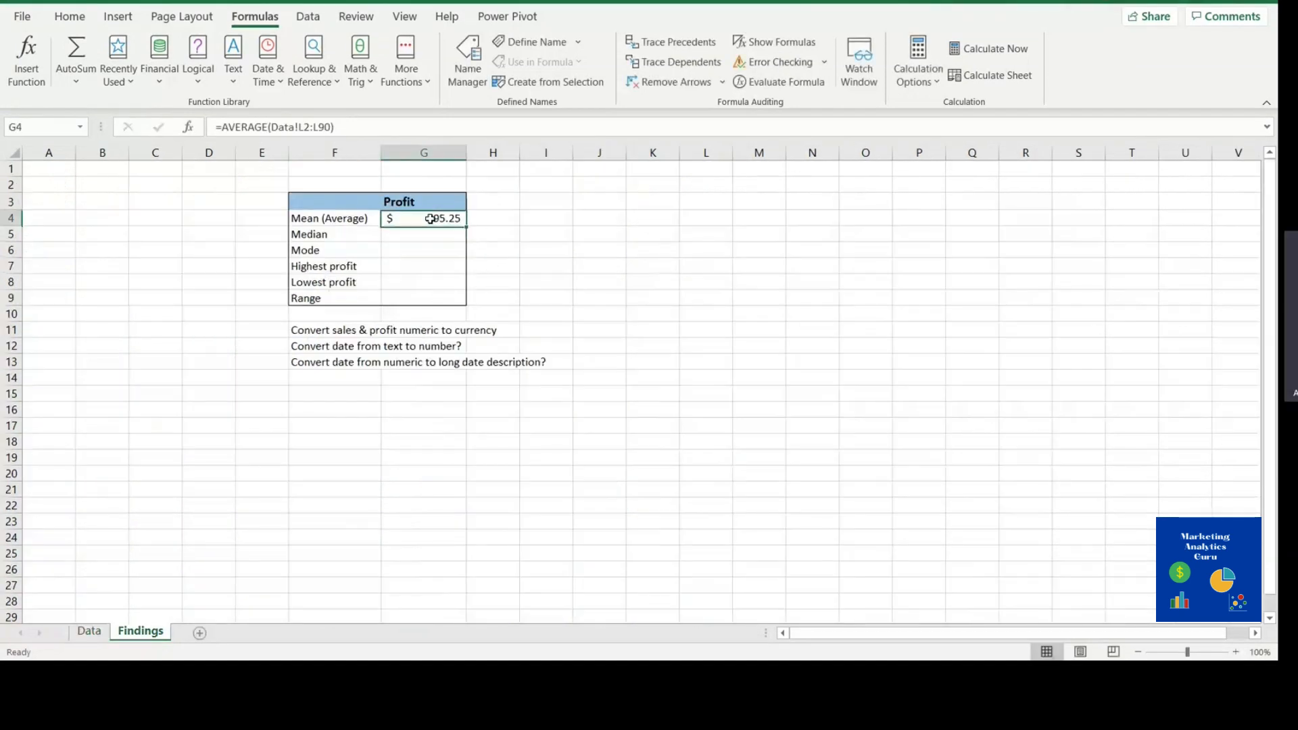
pyautogui.click(341, 124)
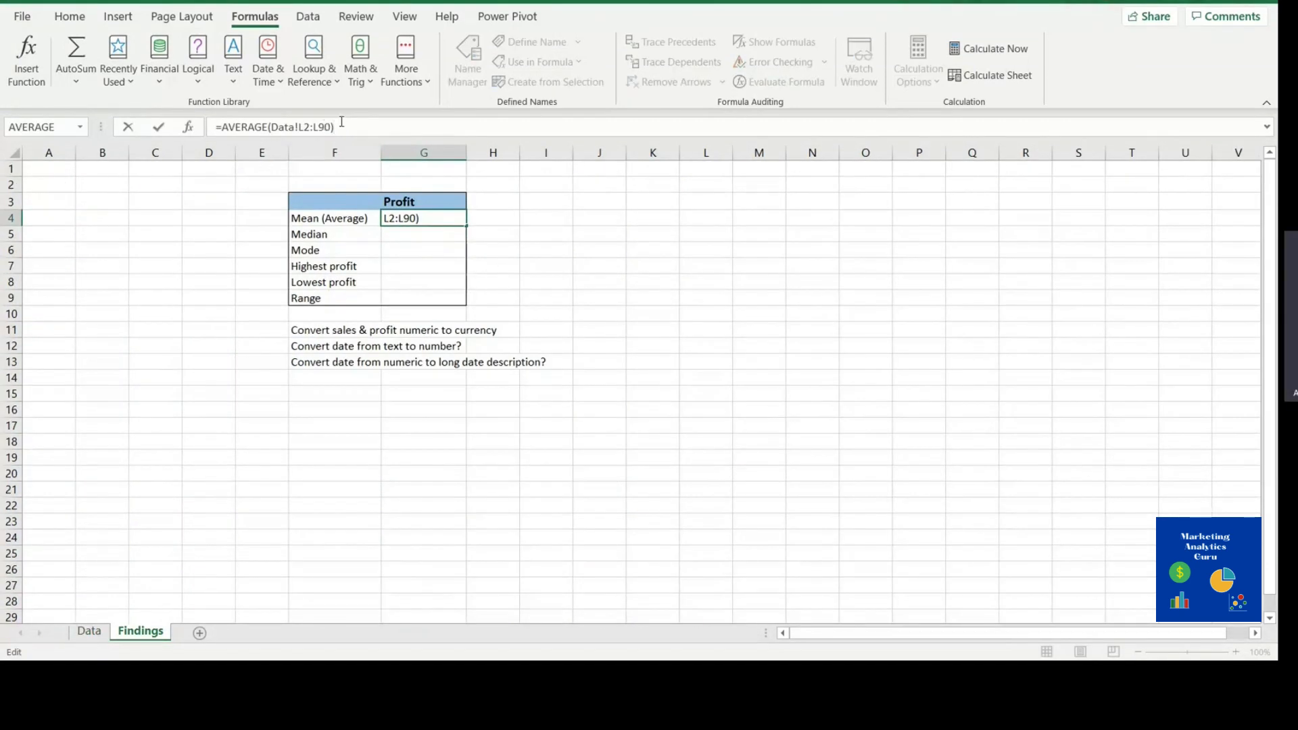
pyautogui.click(592, 269)
pyautogui.click(432, 221)
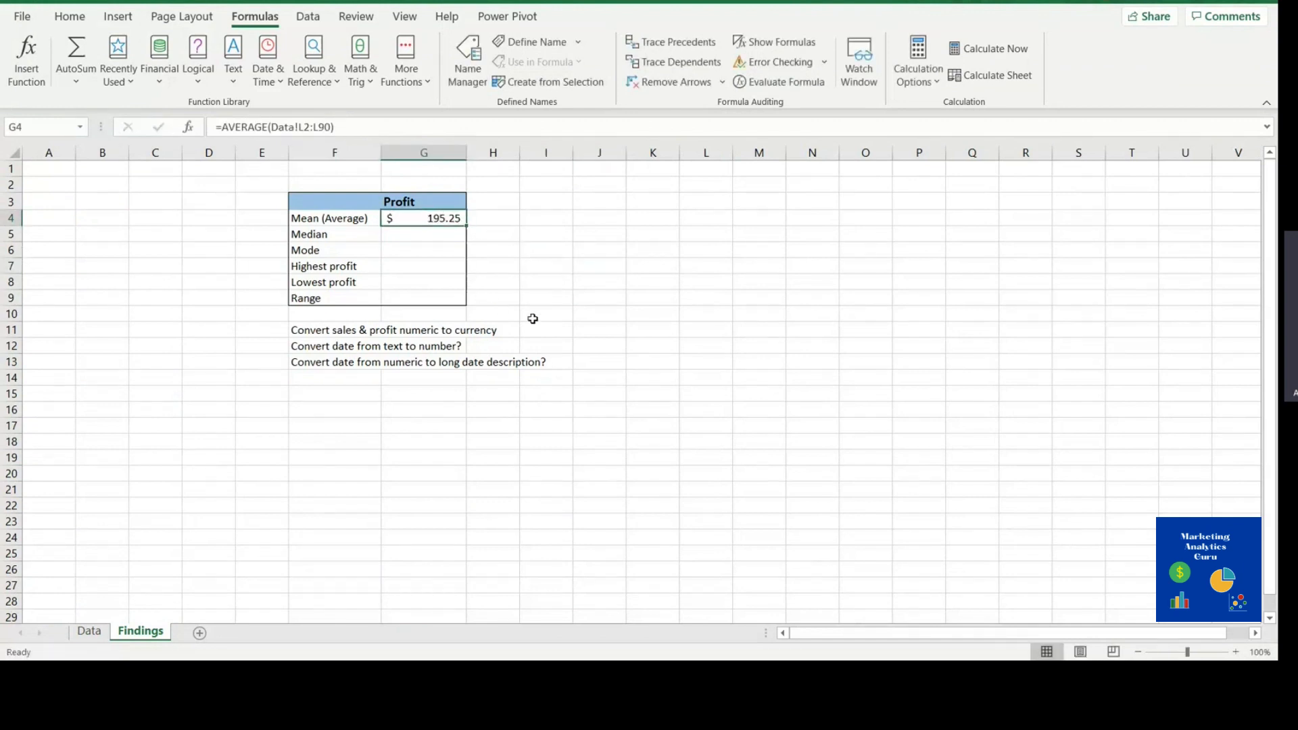
pyautogui.click(575, 282)
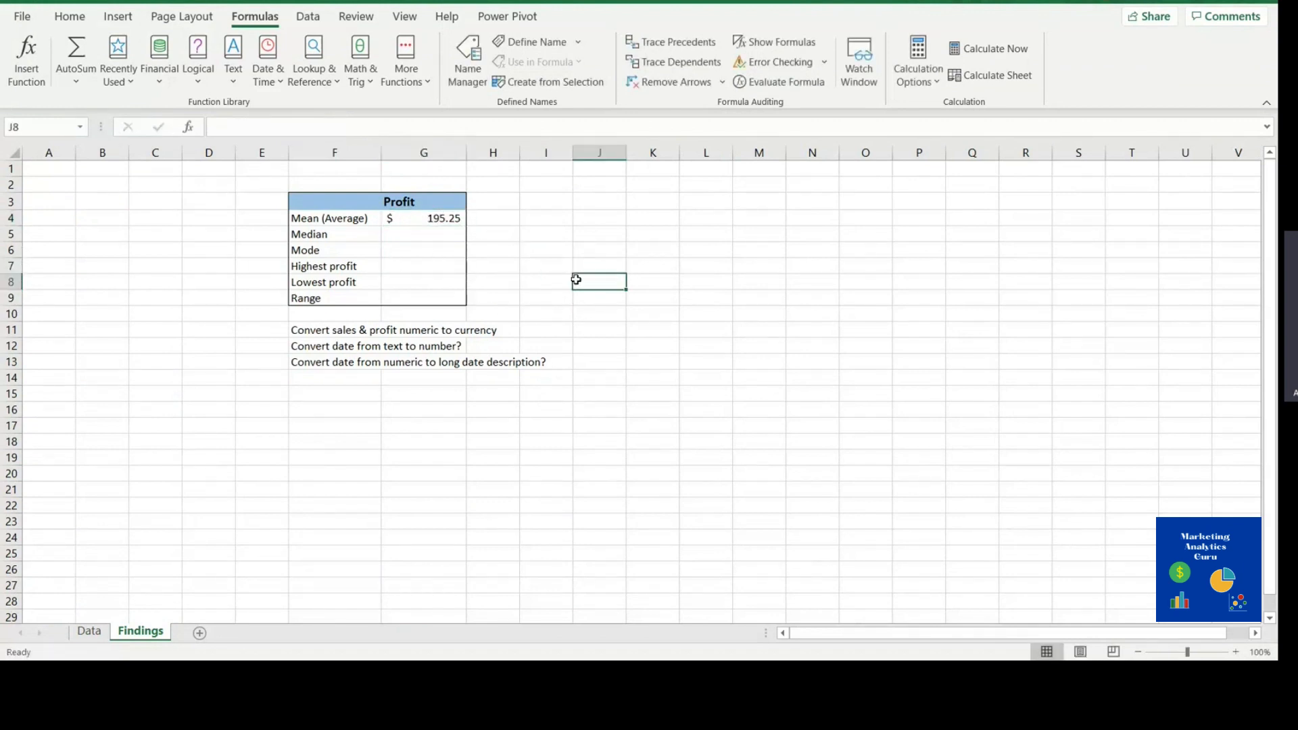
# Step: Calculate the median profit in G5 with =MEDIAN(Data!L2:L90), taking the profit values from the Data sheet
pyautogui.click(436, 234)
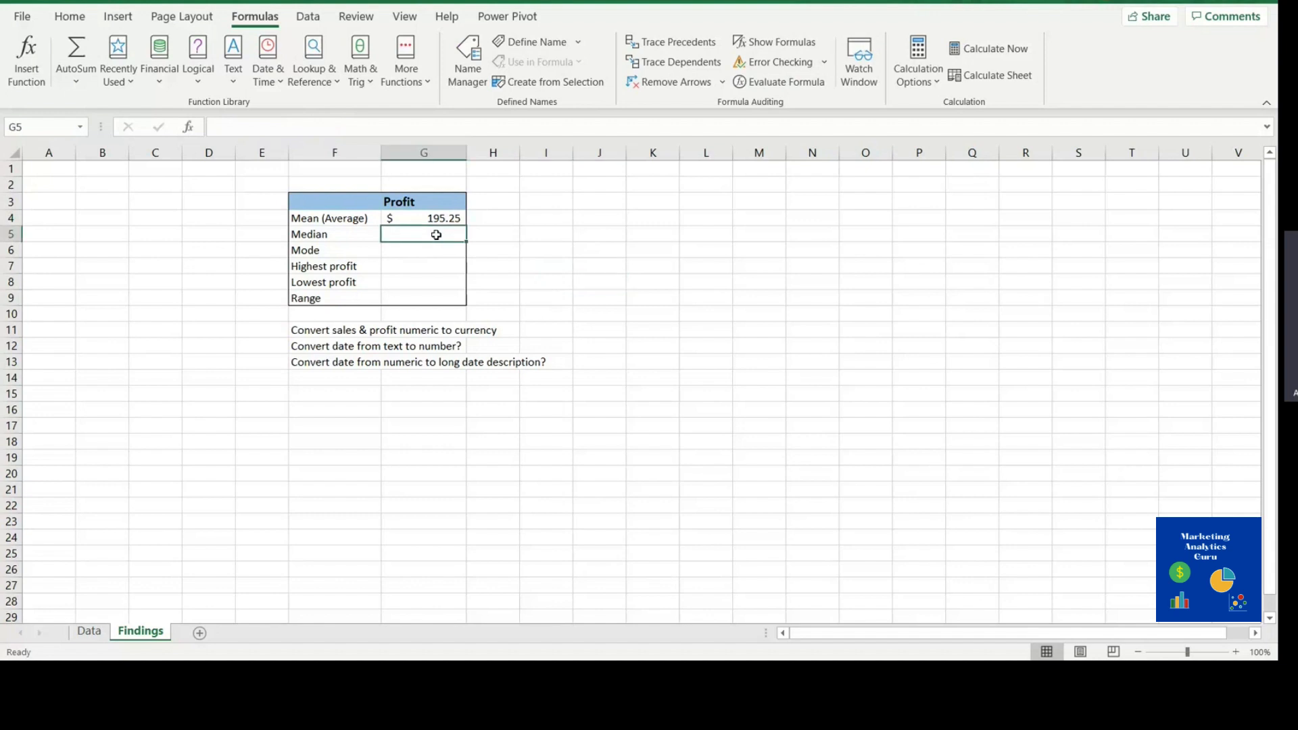
pyautogui.write('=m')
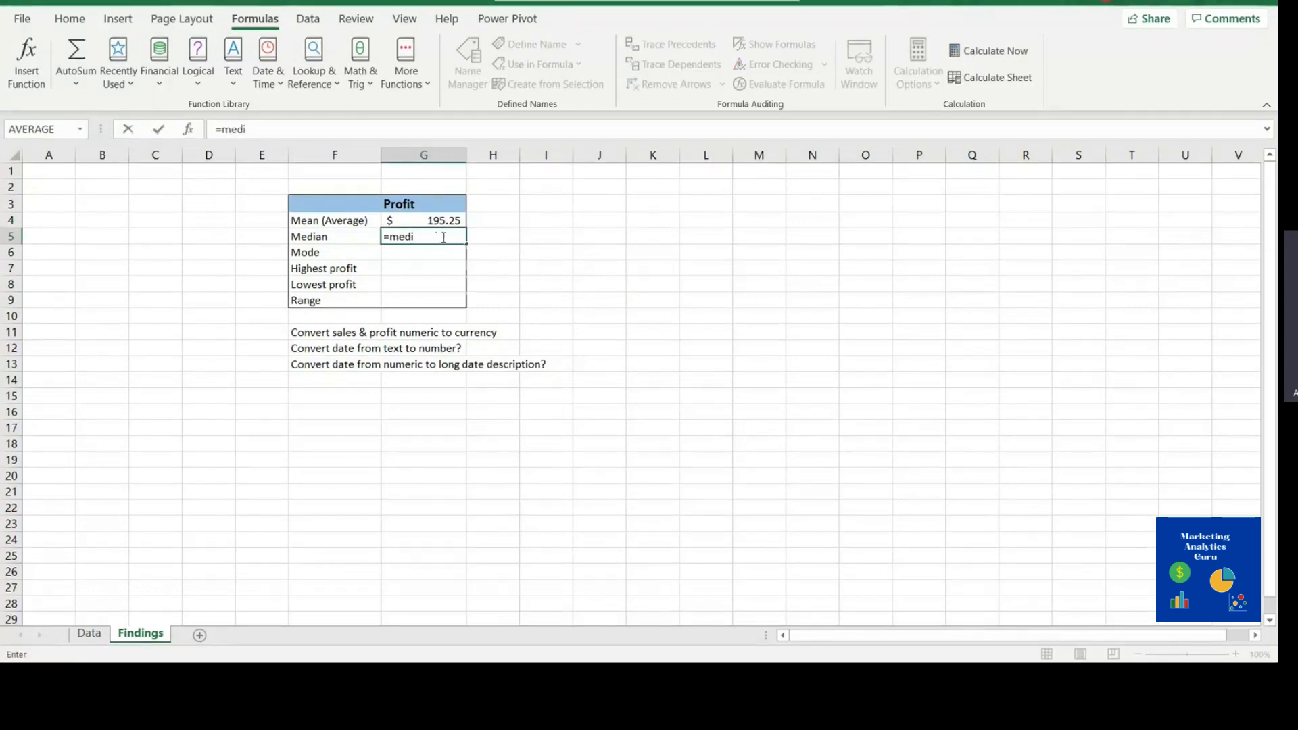
pyautogui.write('edi')
pyautogui.press('Tab')
pyautogui.click(98, 642)
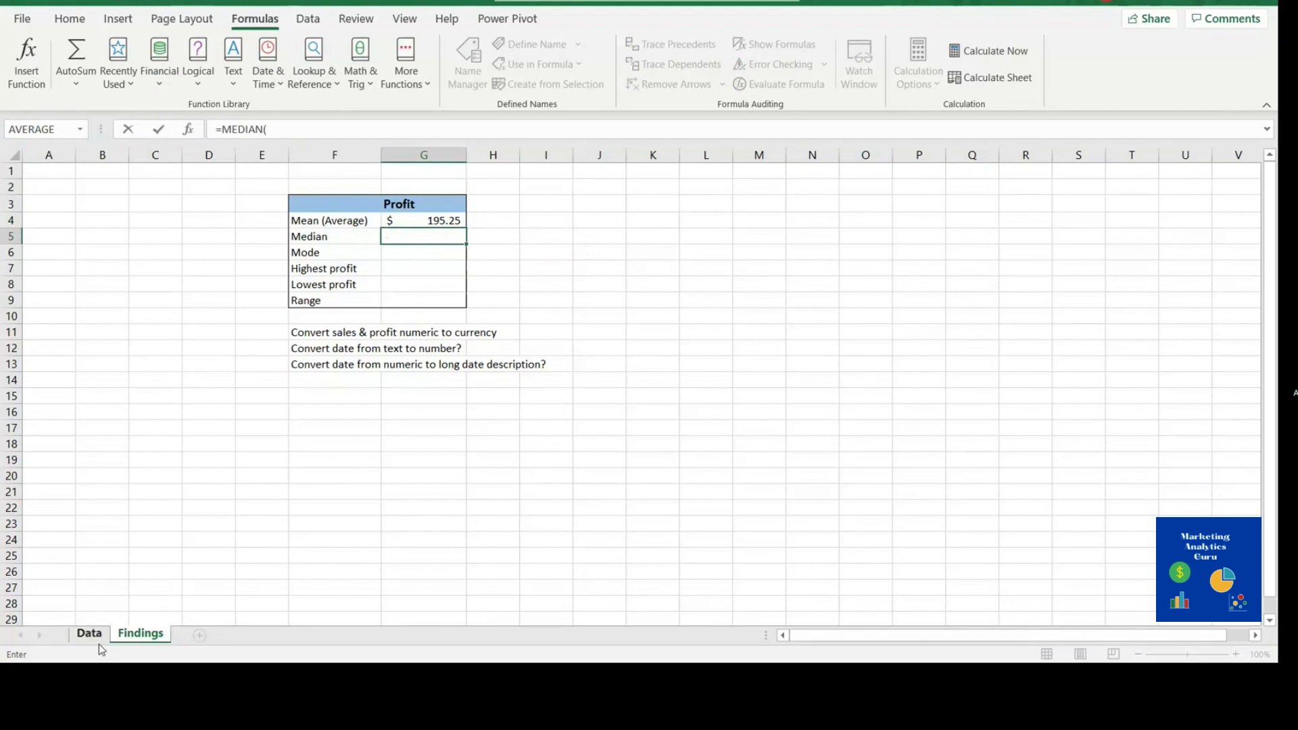
pyautogui.scroll(20, 921, 298)
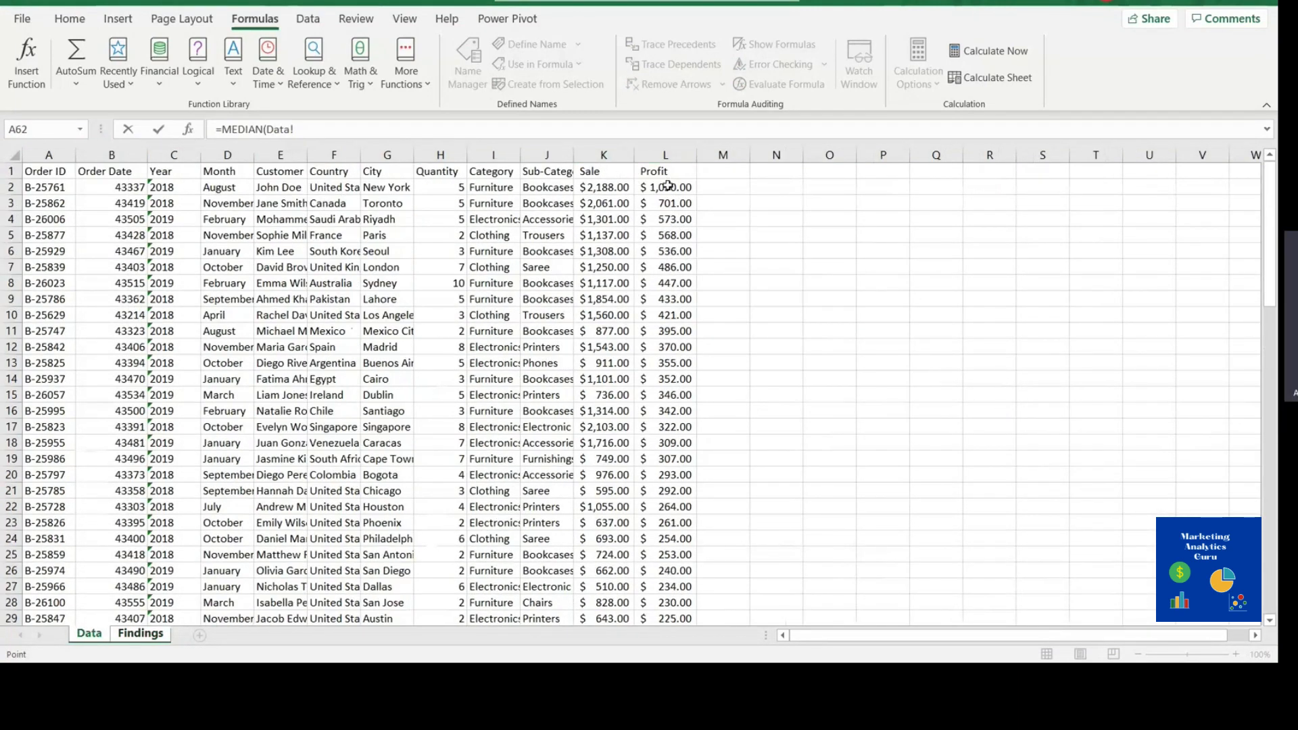
pyautogui.click(667, 186)
pyautogui.hotkey('ctrl', 'shift', 'Down')
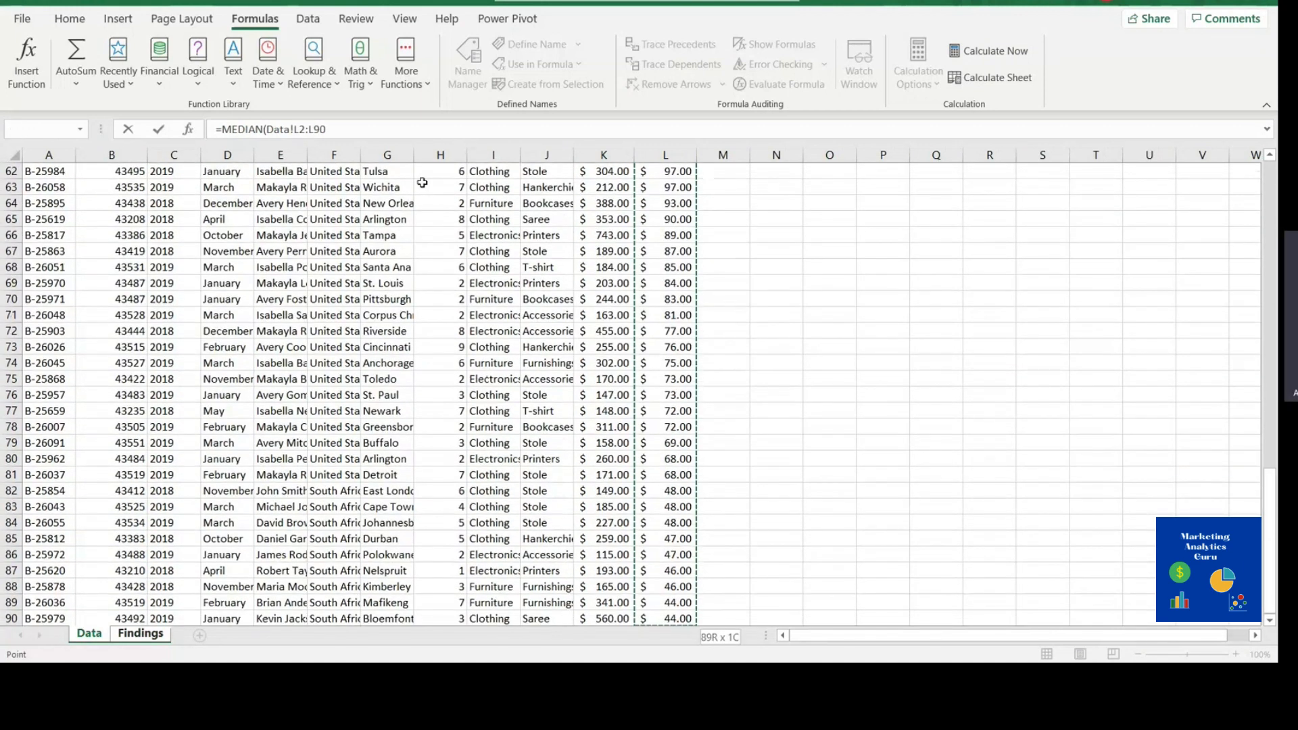
pyautogui.click(363, 132)
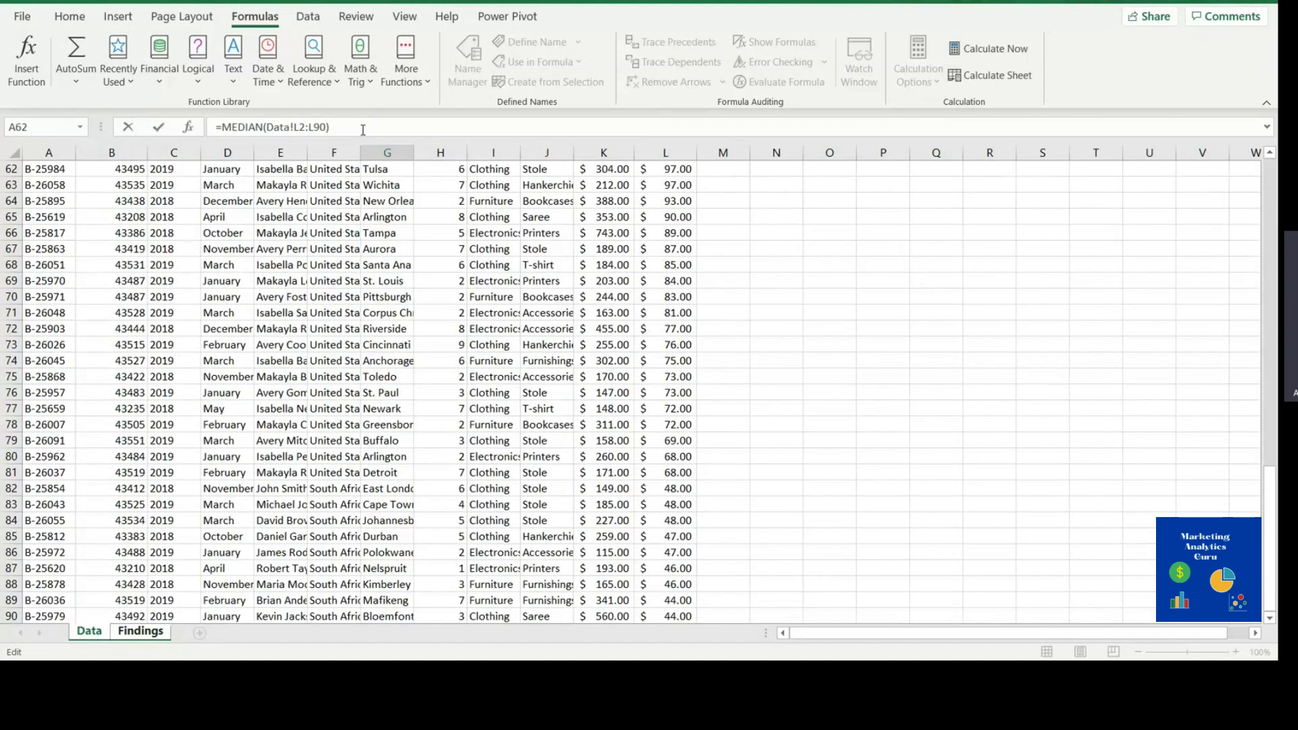
pyautogui.press('Return')
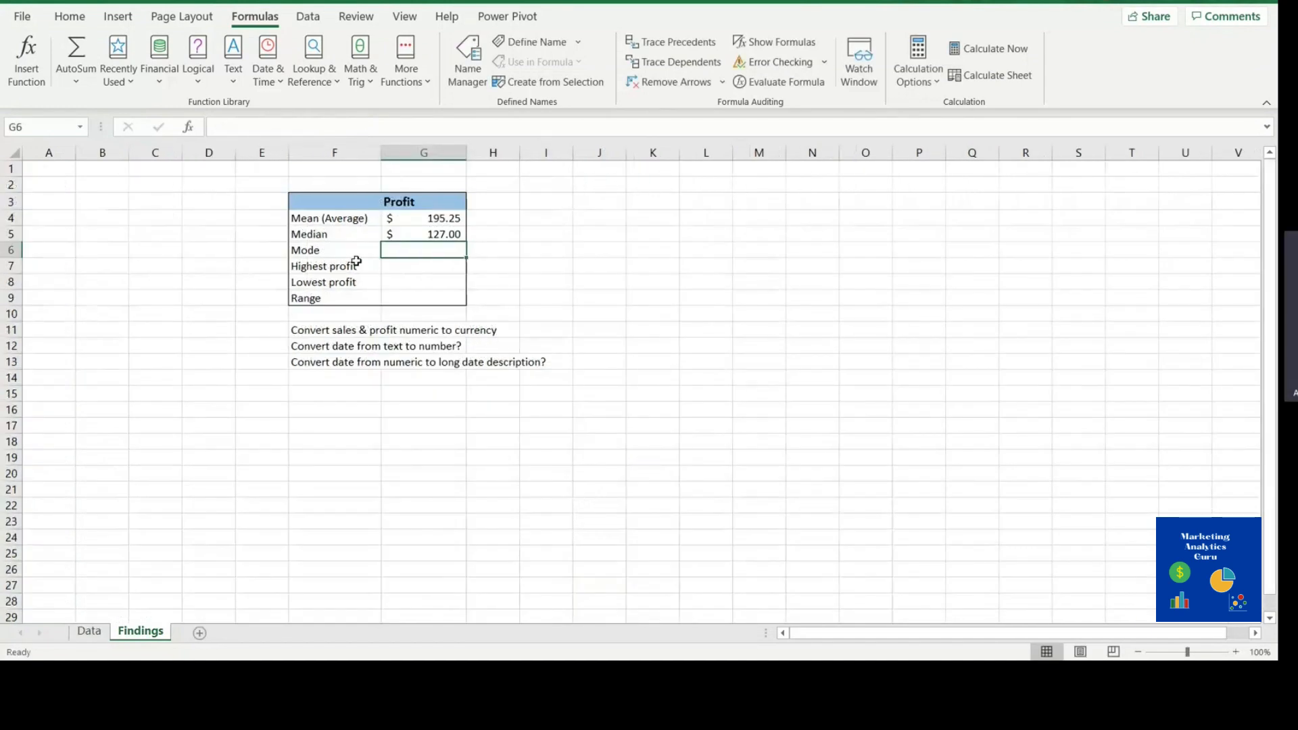
# Step: Calculate the profit mode in G6 of Findings with =MODE(Data!L2:L90)
pyautogui.write('=mode')
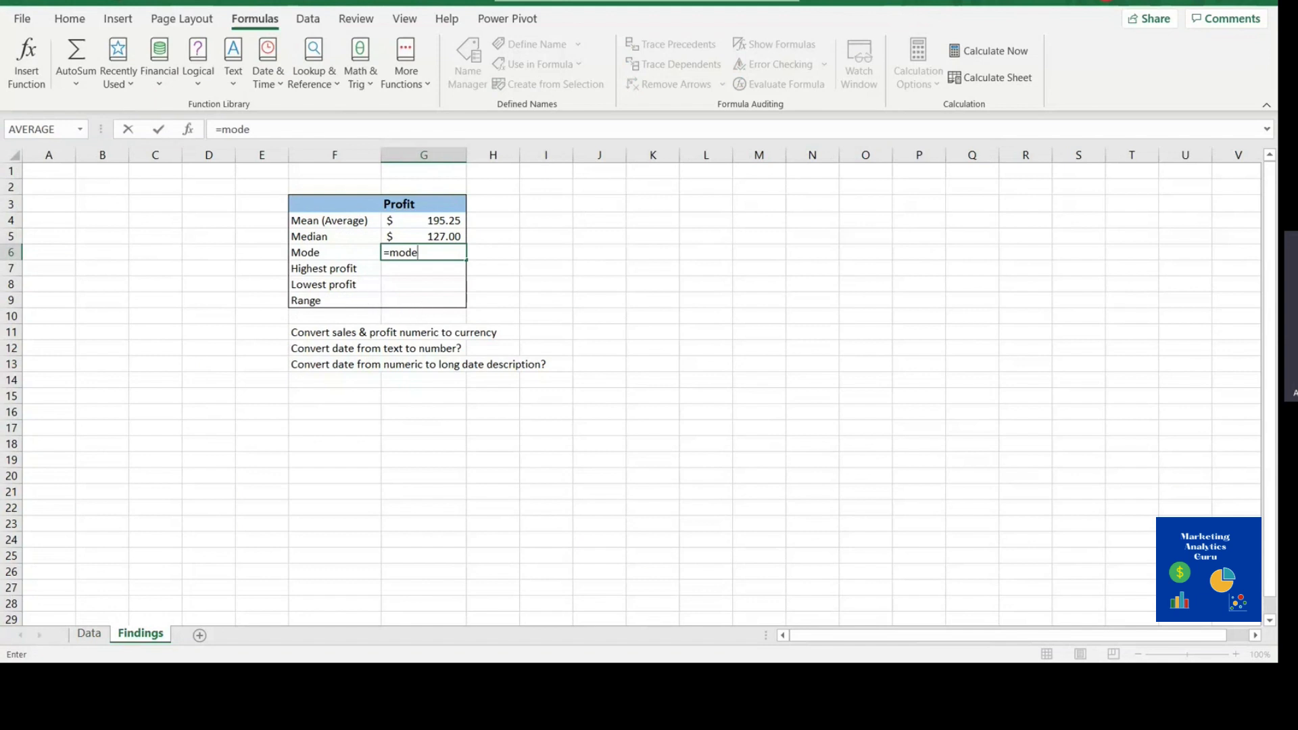
pyautogui.press('Tab')
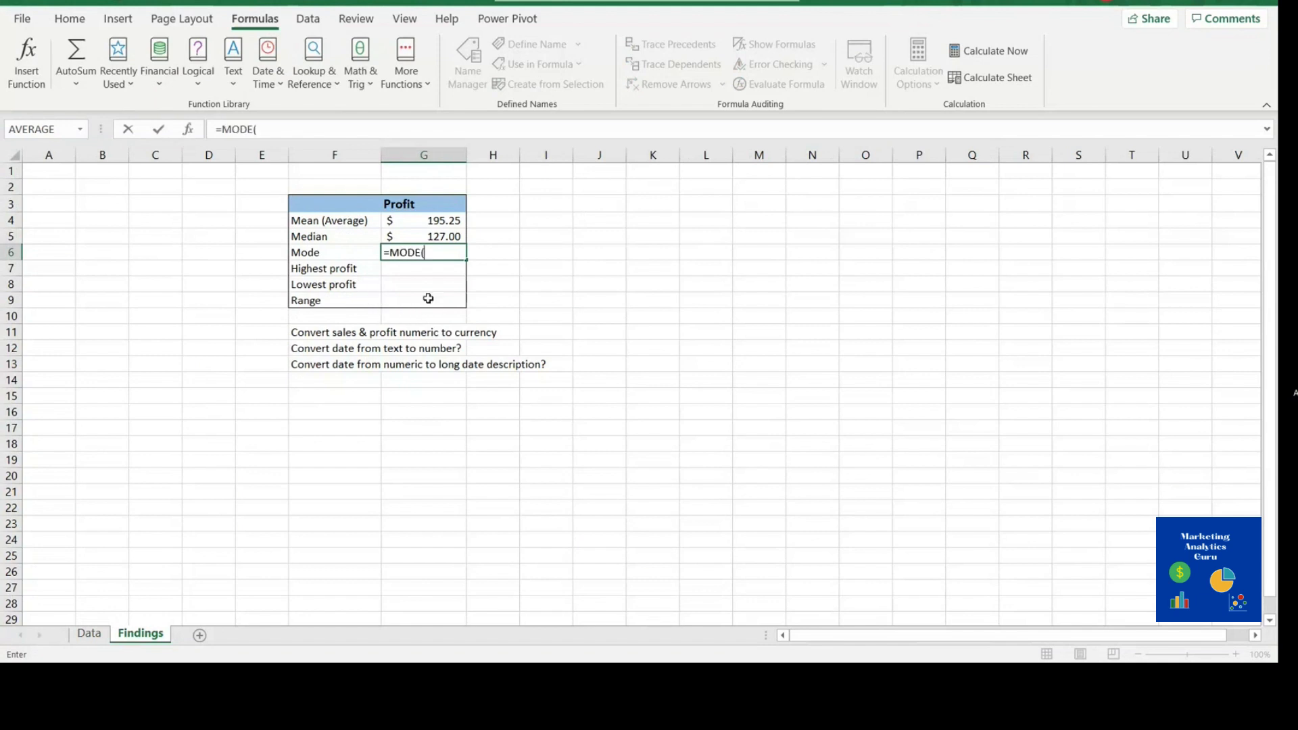
pyautogui.click(89, 634)
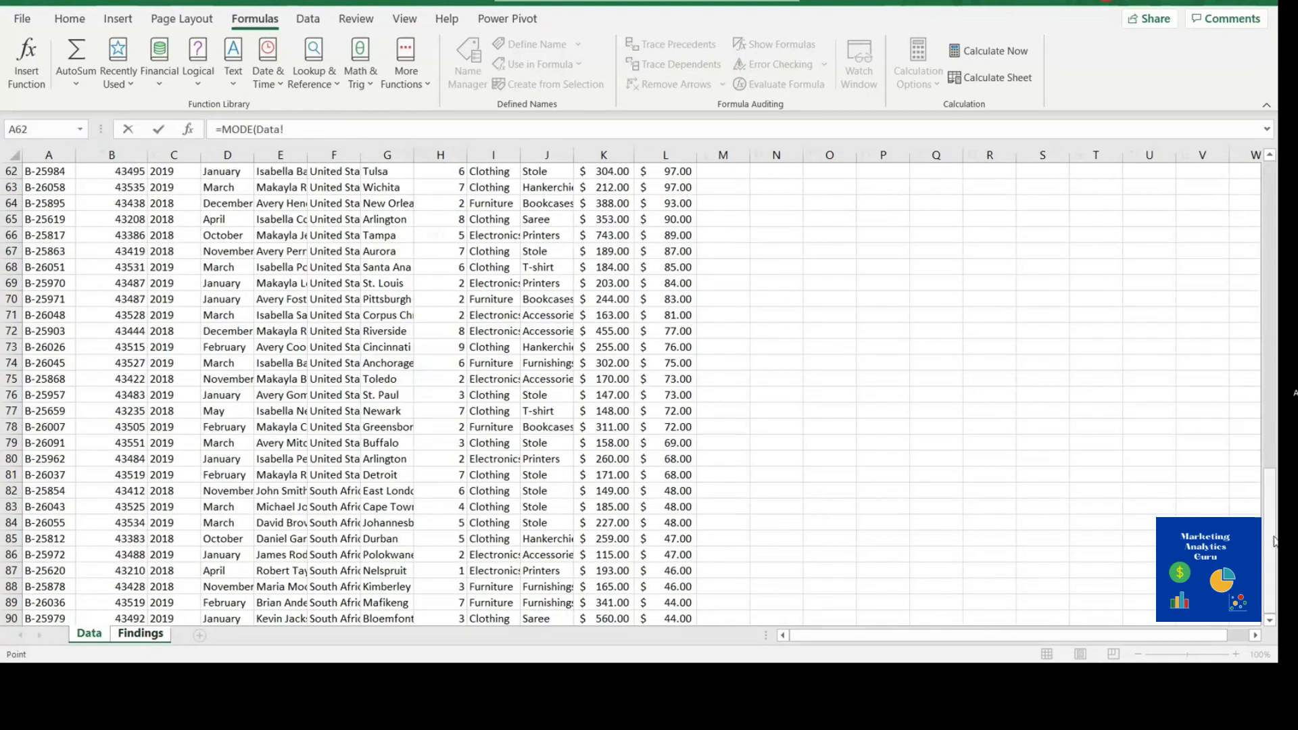
pyautogui.scroll(20, 713, 230)
pyautogui.click(667, 191)
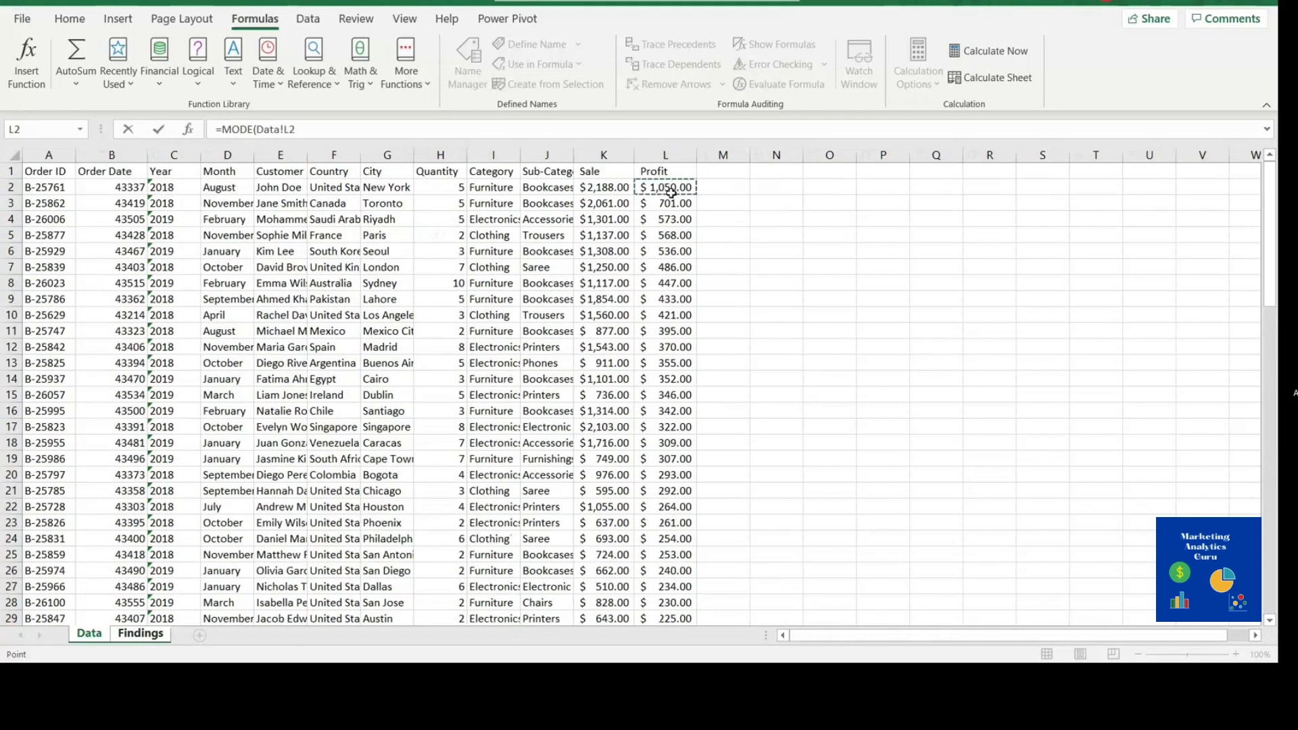
pyautogui.hotkey('ctrl', 'shift', 'Down')
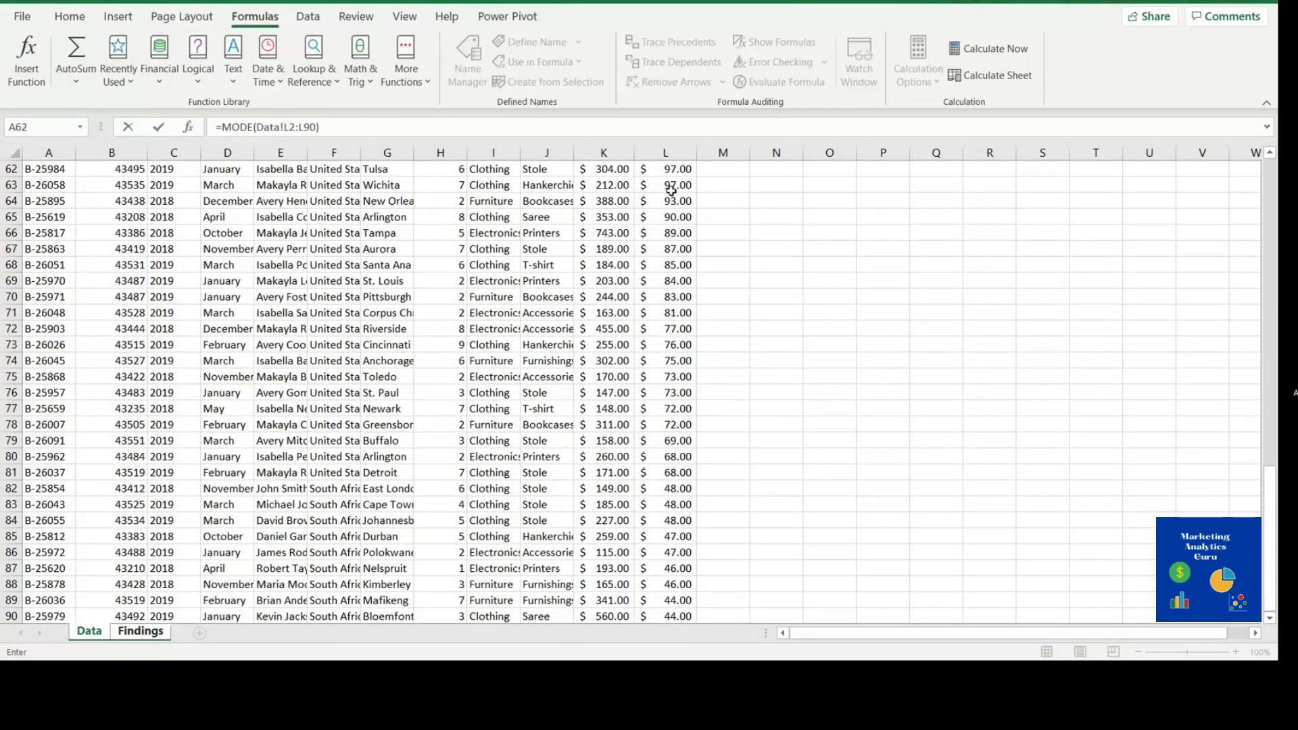
pyautogui.press('Return')
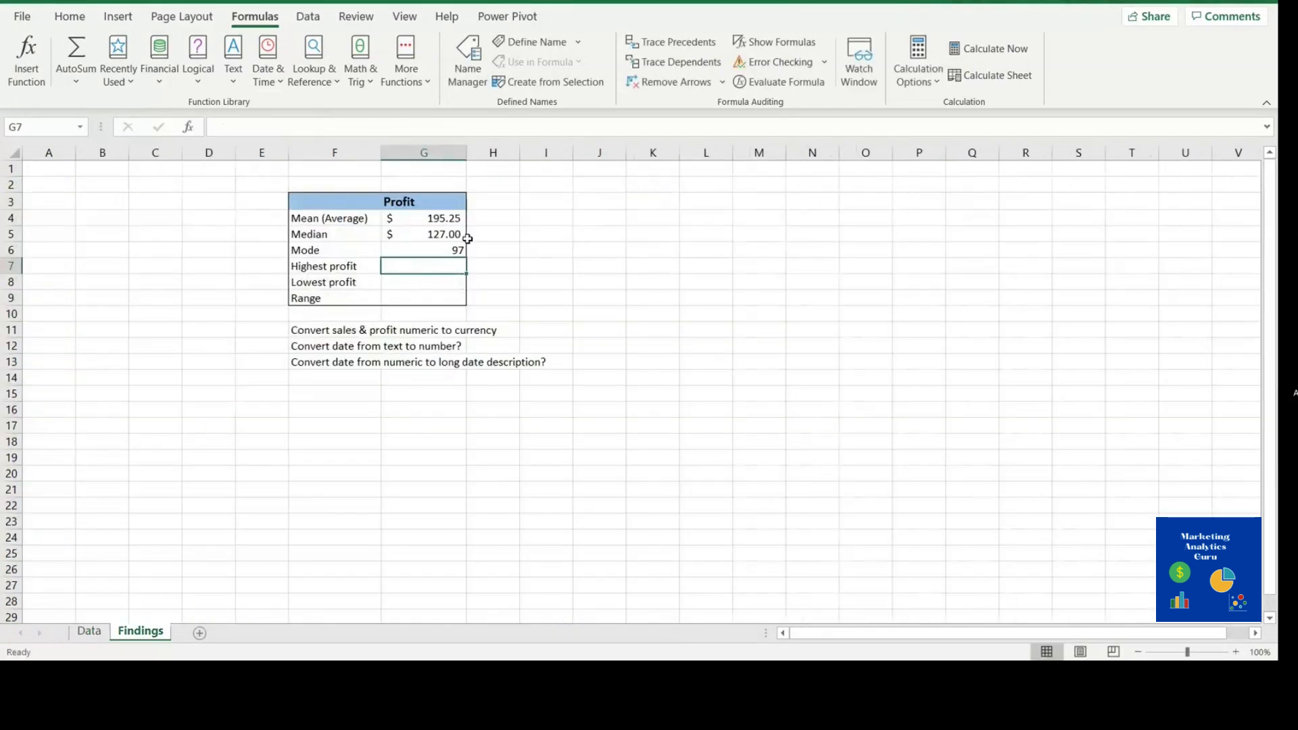
pyautogui.click(441, 250)
pyautogui.click(431, 271)
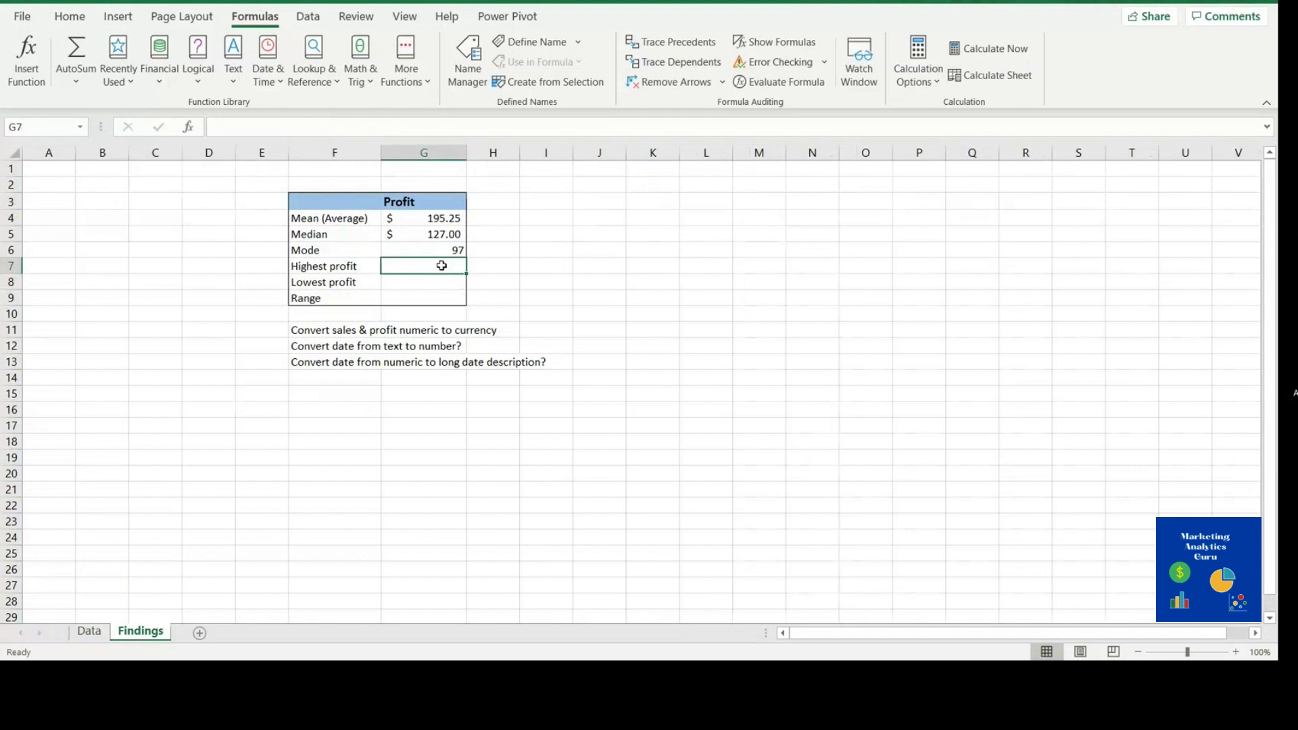
pyautogui.click(421, 295)
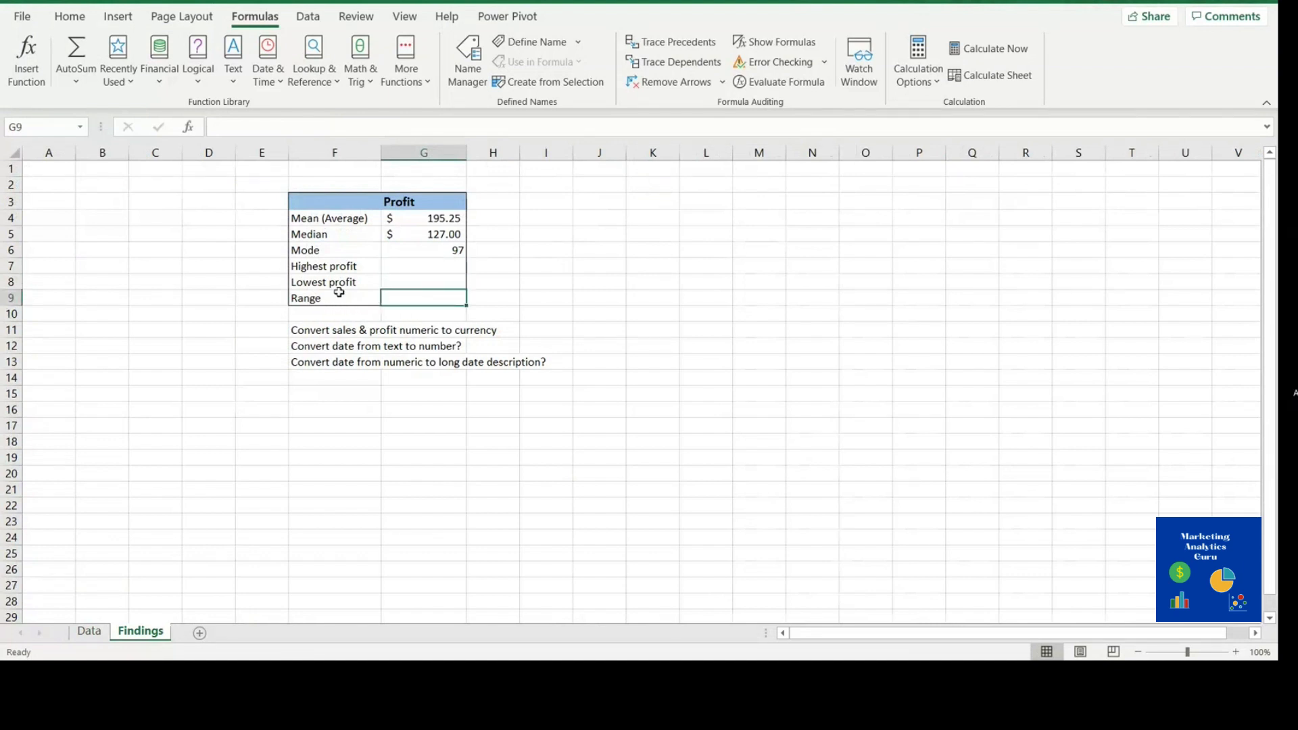
pyautogui.click(421, 263)
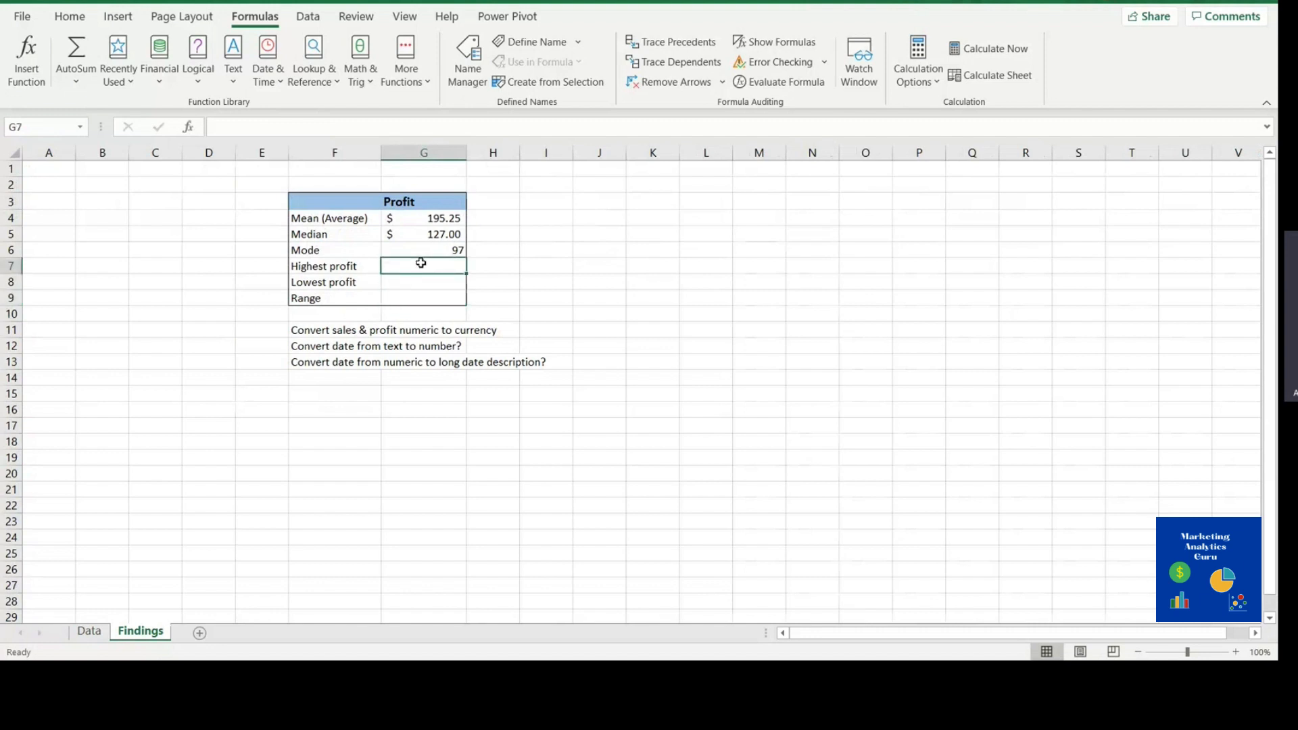
pyautogui.click(425, 280)
# Step: Calculate the highest profit in G7 of Findings with =MAX(Data!L2:L90), taking the profit values from the Data sheet
pyautogui.click(431, 261)
pyautogui.write('=')
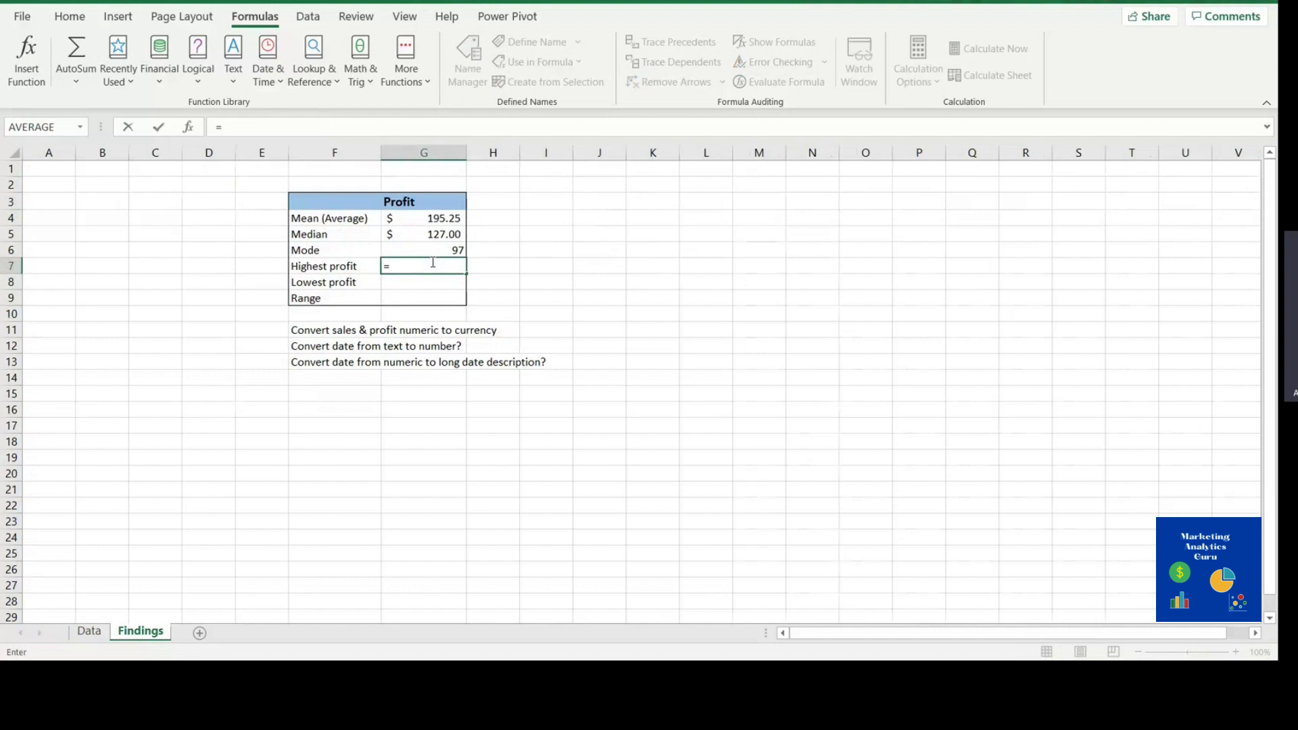
pyautogui.write('ma')
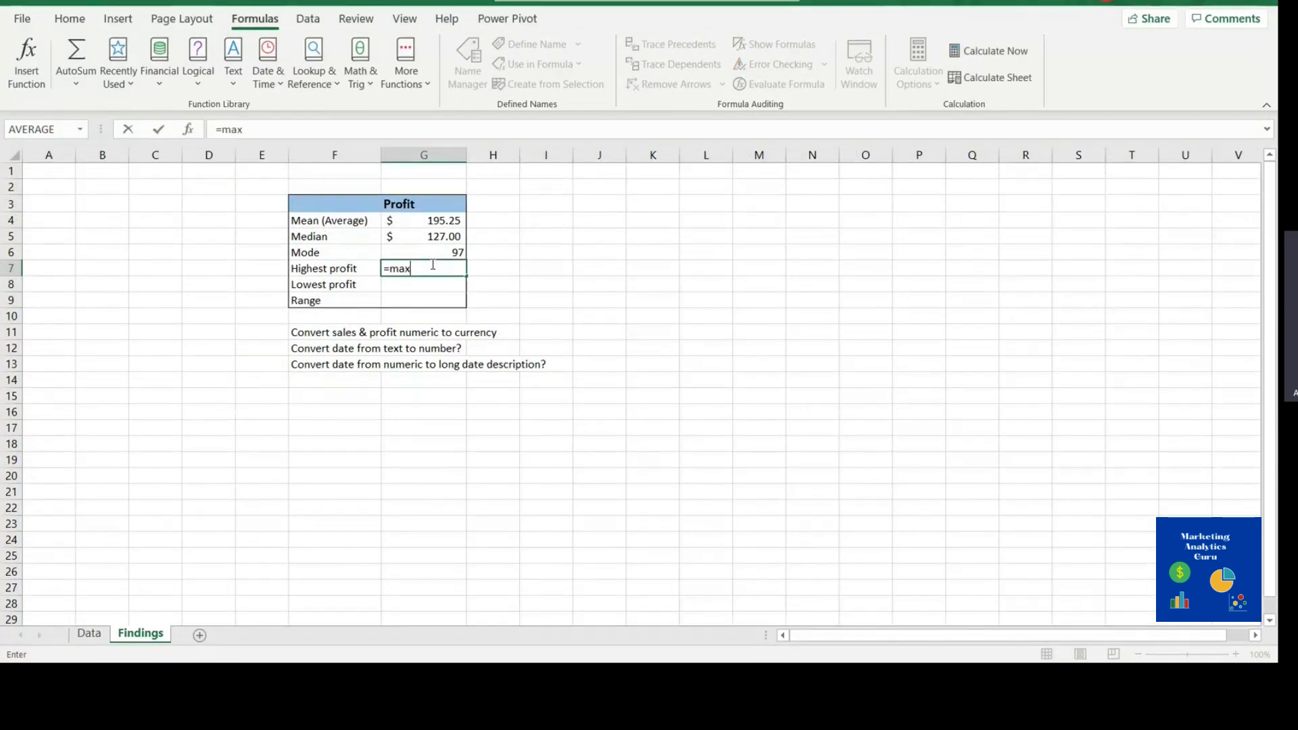
pyautogui.write('x')
pyautogui.press('Tab')
pyautogui.click(88, 633)
pyautogui.scroll(20, 750, 275)
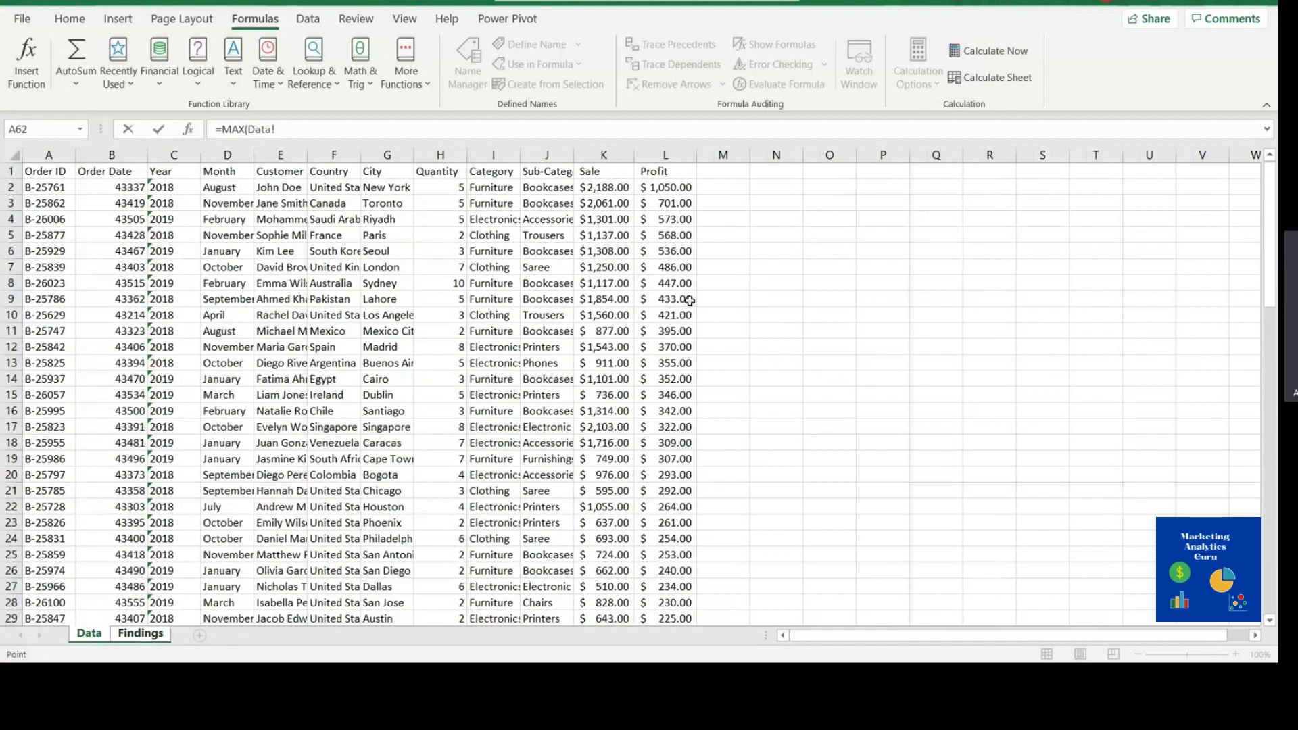
pyautogui.click(666, 187)
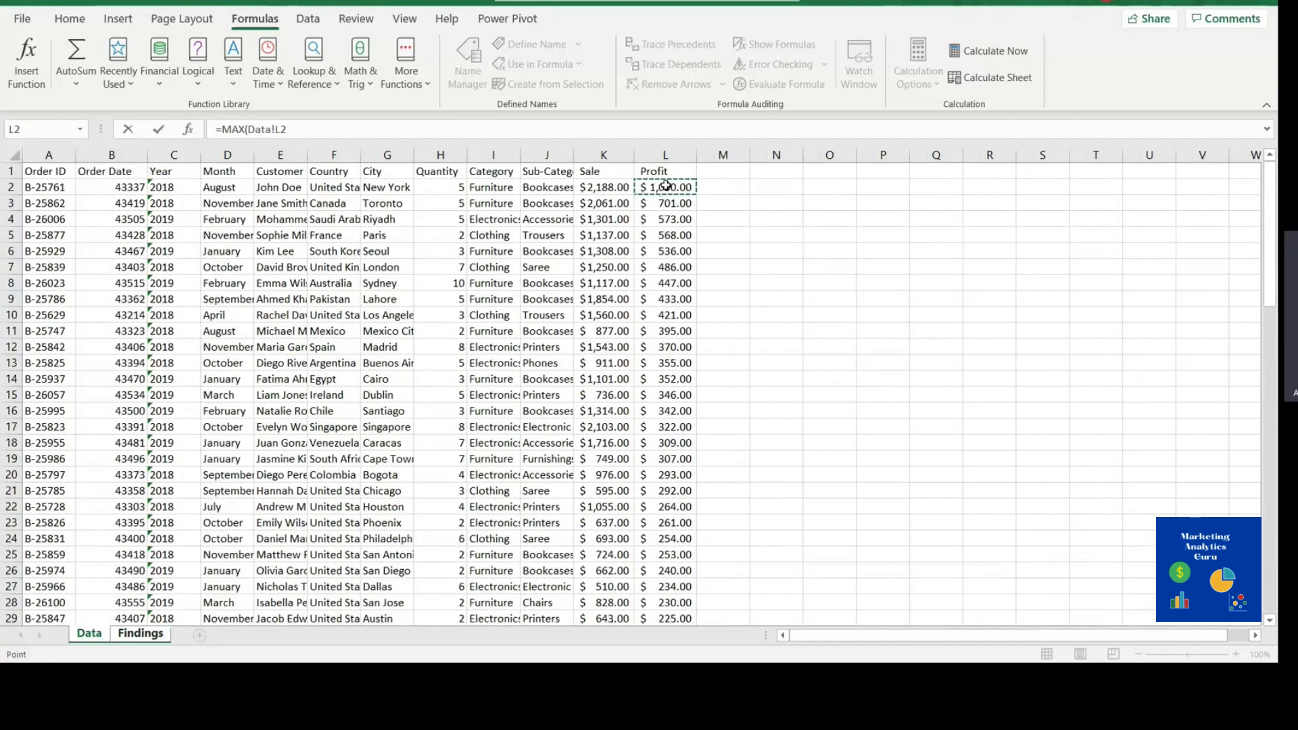
pyautogui.hotkey('ctrl', 'shift', 'Down')
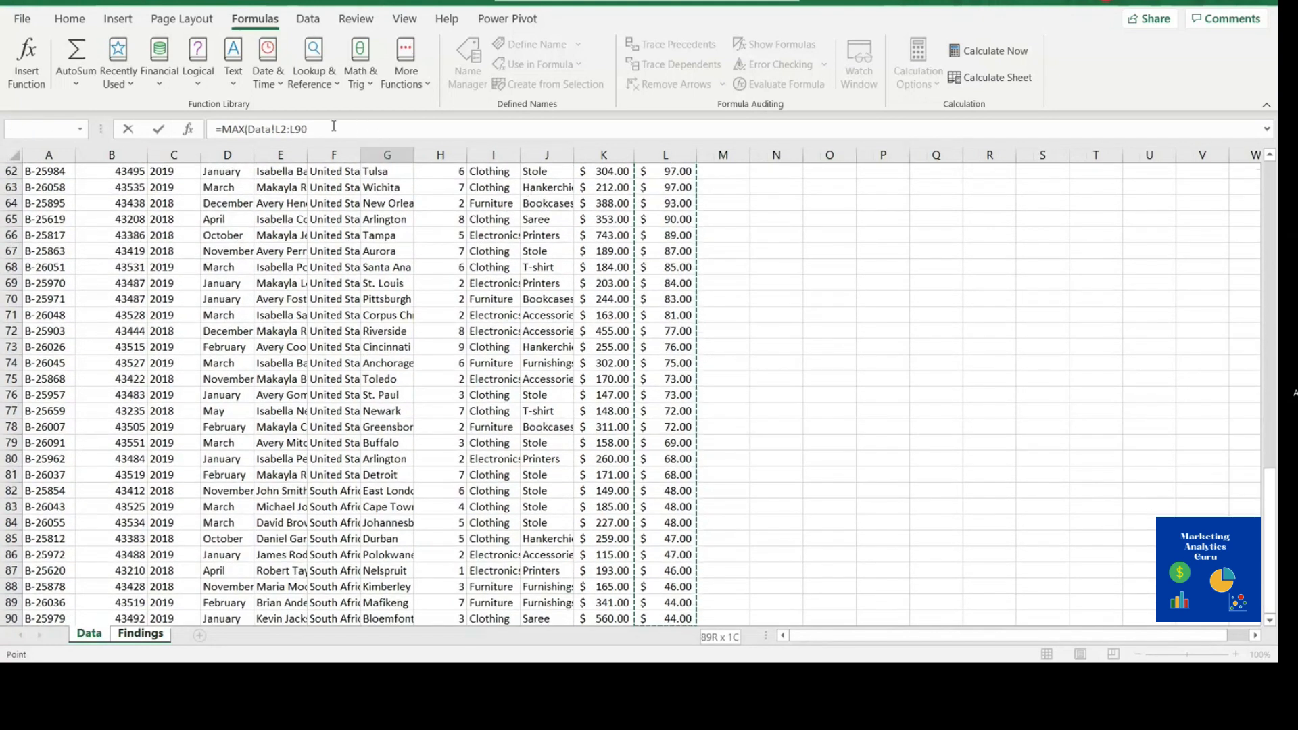
pyautogui.click(334, 127)
pyautogui.press('Return')
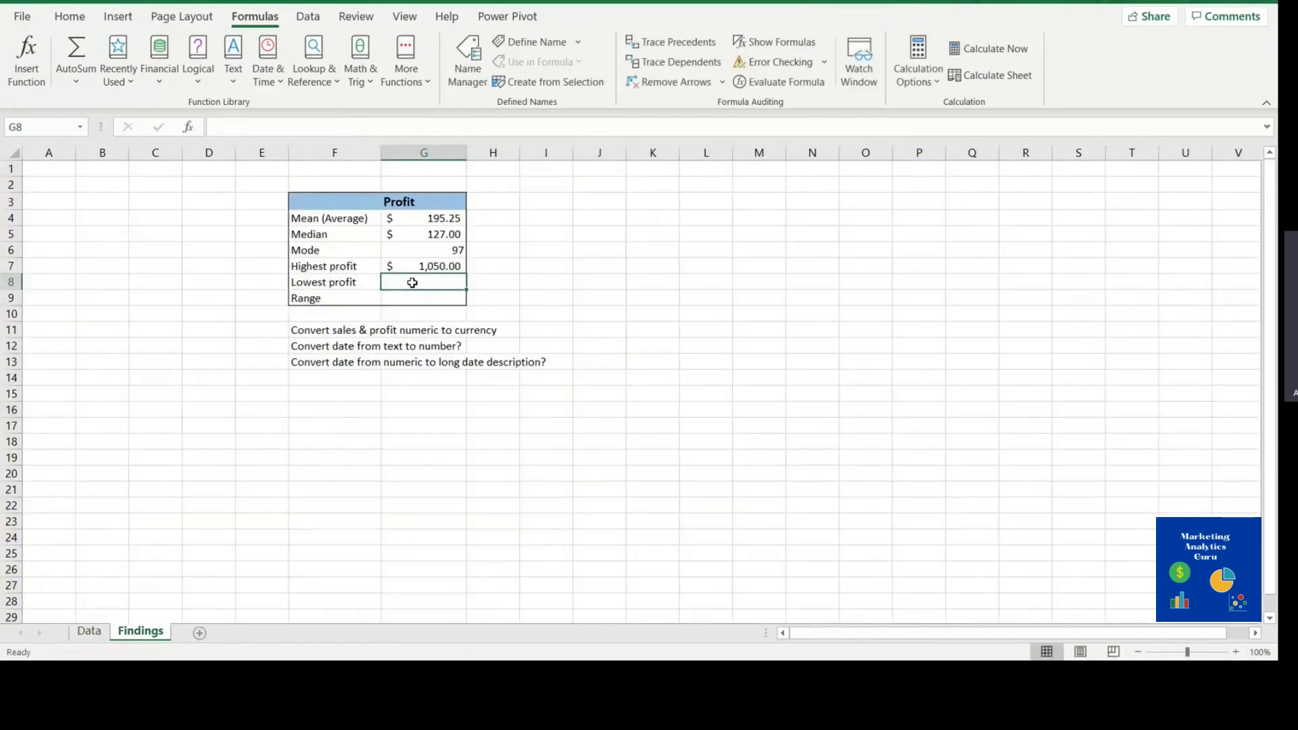
# Step: Calculate the lowest profit in G8 of Findings with =MIN(Data!L2:L90)
pyautogui.write('=min')
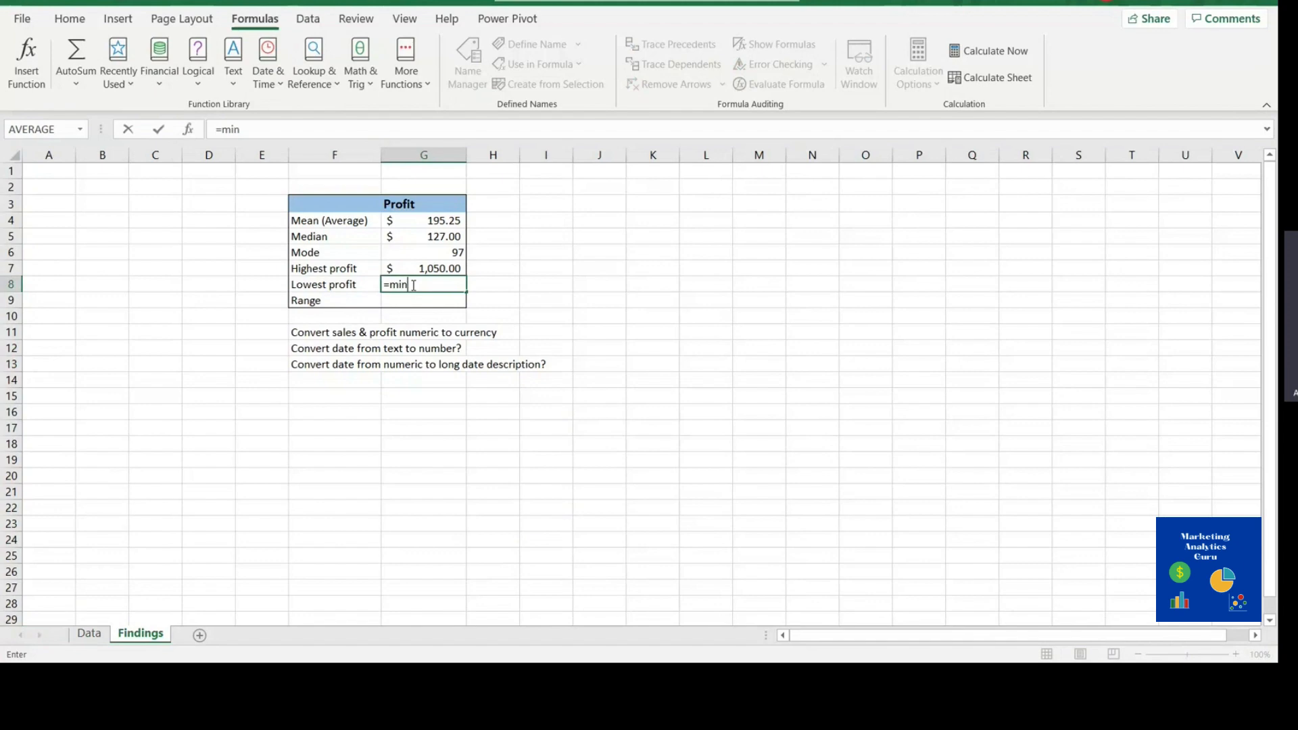
pyautogui.write('(')
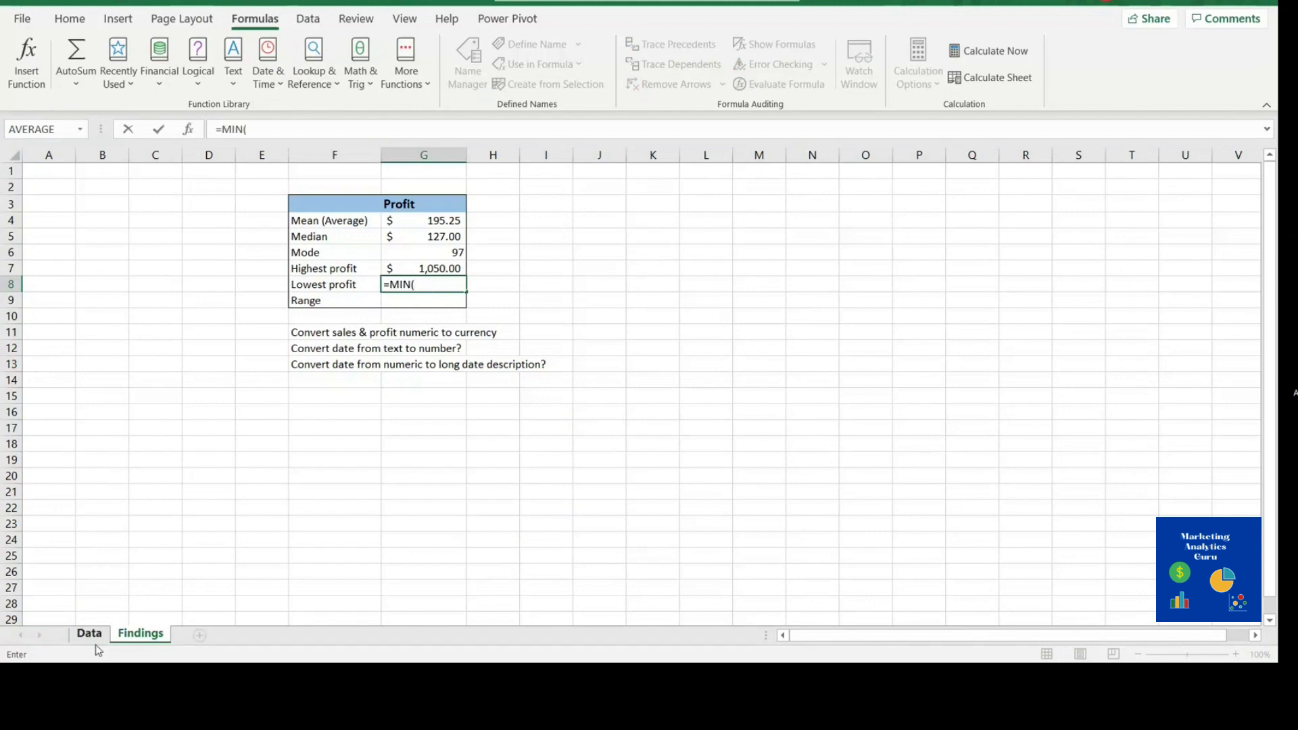
pyautogui.click(88, 633)
pyautogui.scroll(20, 763, 336)
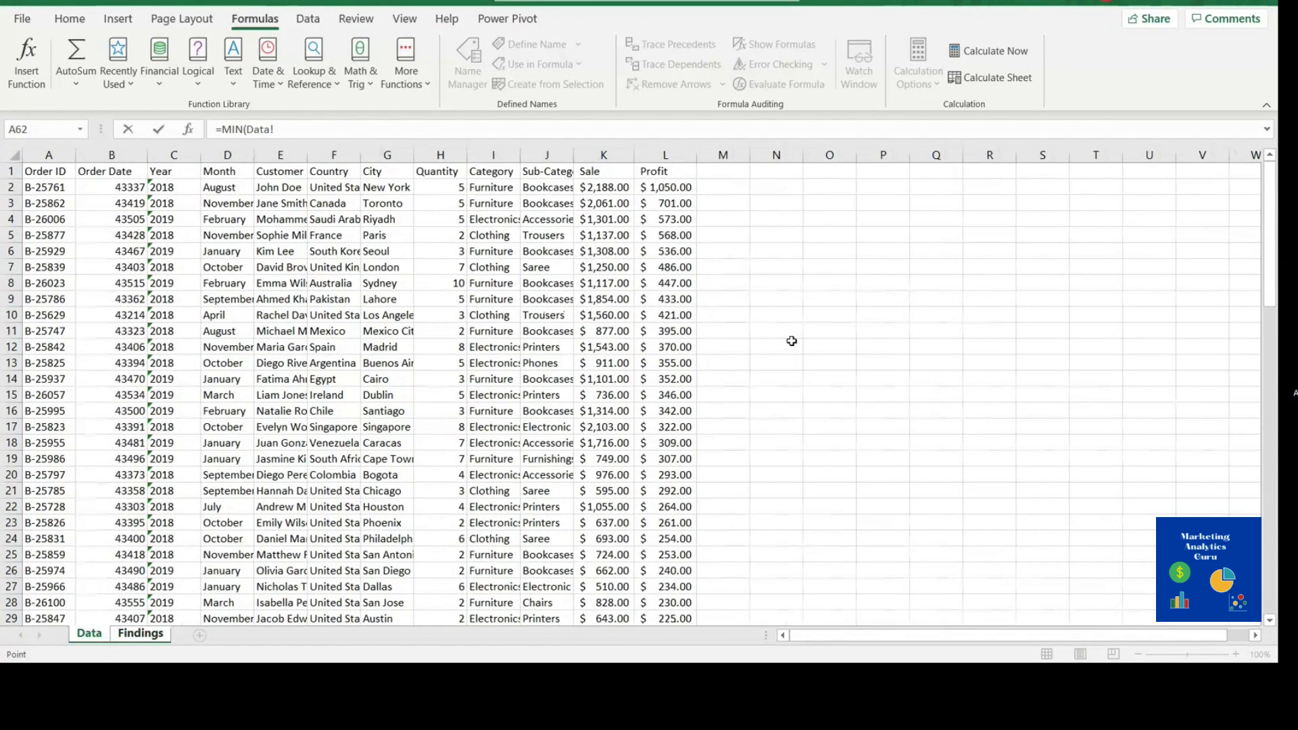
pyautogui.click(651, 192)
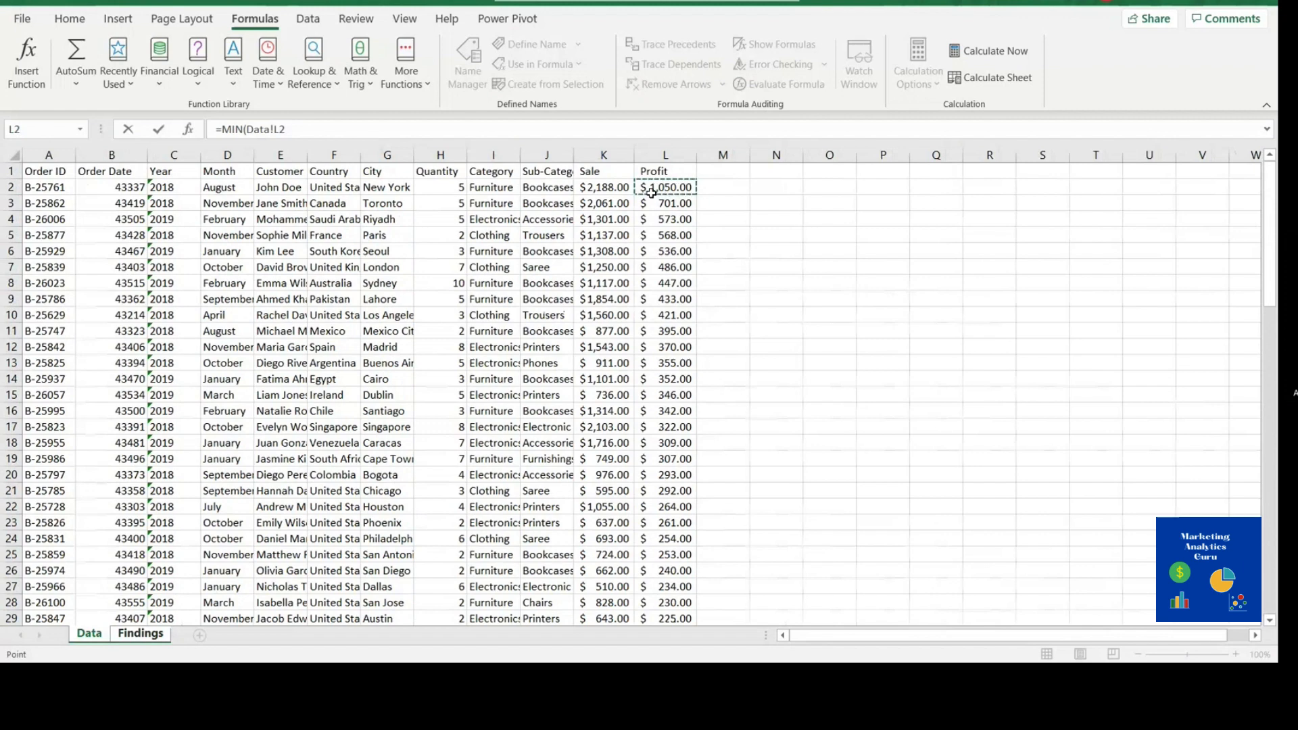
pyautogui.hotkey('ctrl', 'shift', 'Down')
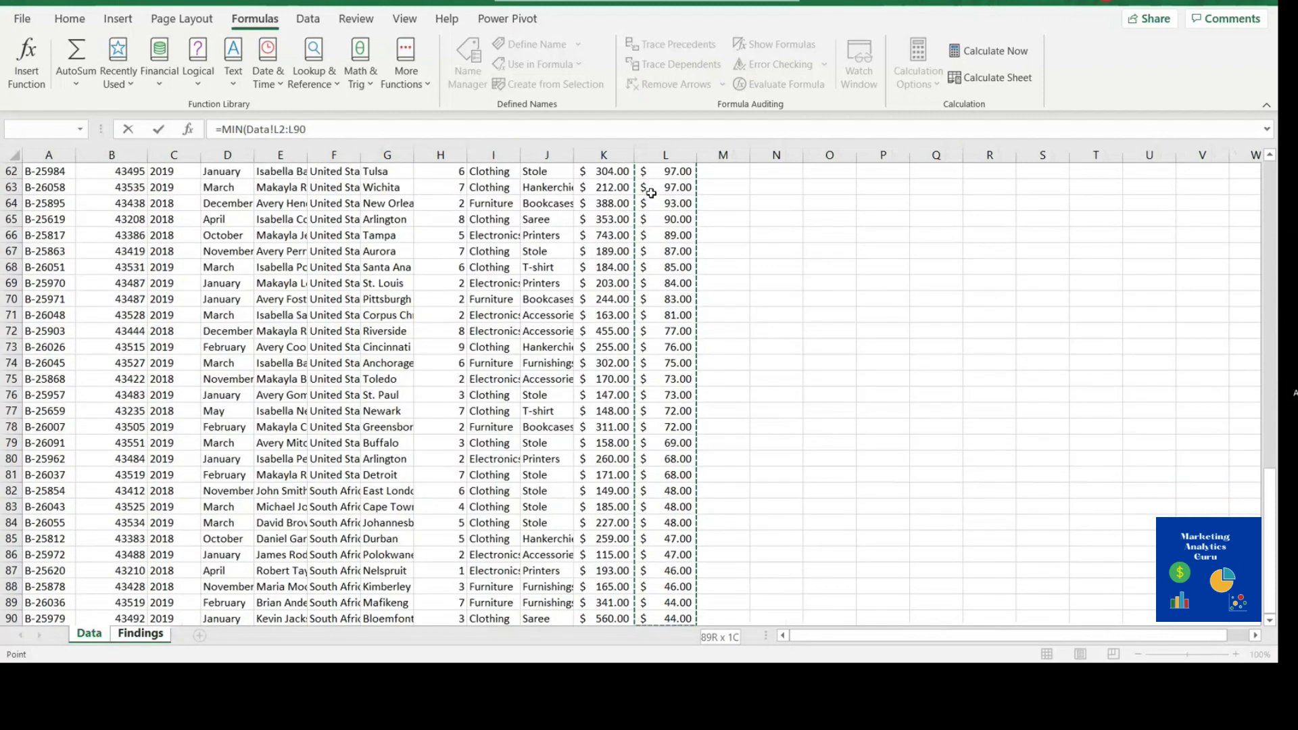
pyautogui.press('Return')
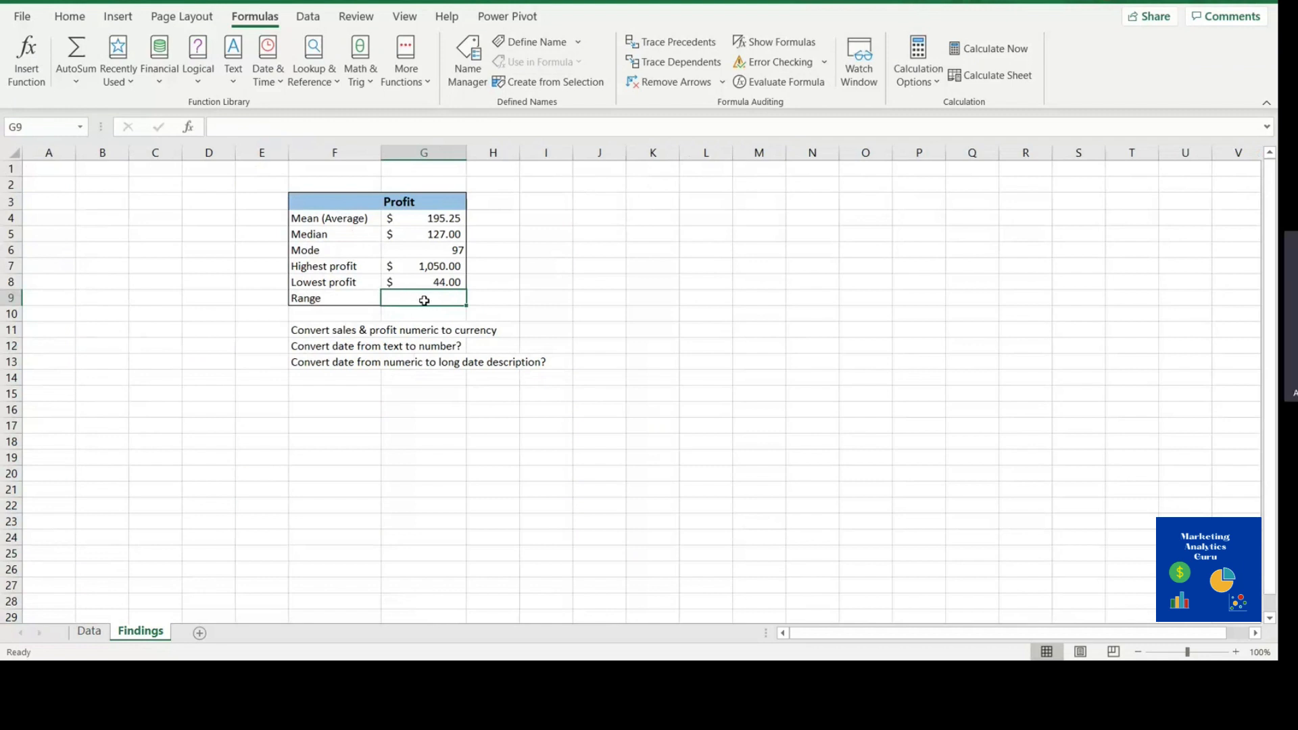
# Step: Calculate the profit range in G9 as the highest minus the lowest profit, =G7-G8
pyautogui.write('=')
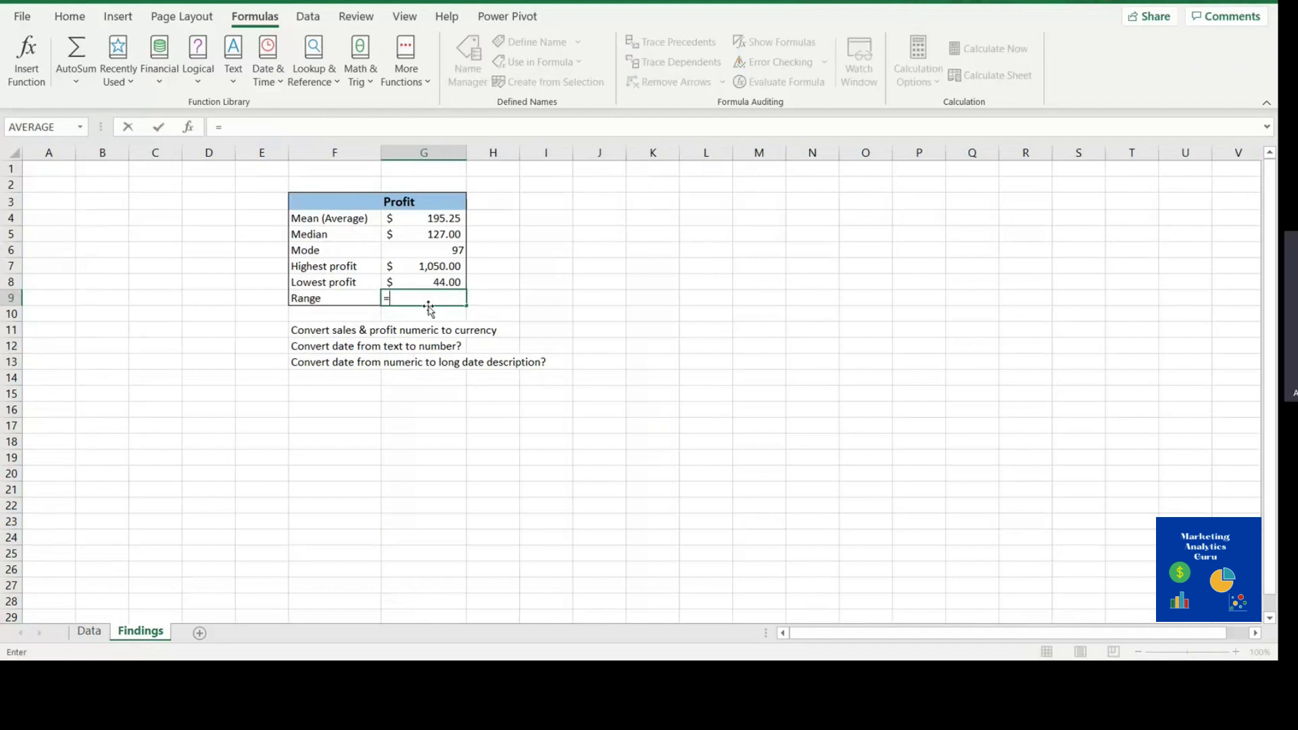
pyautogui.click(424, 267)
pyautogui.write('-')
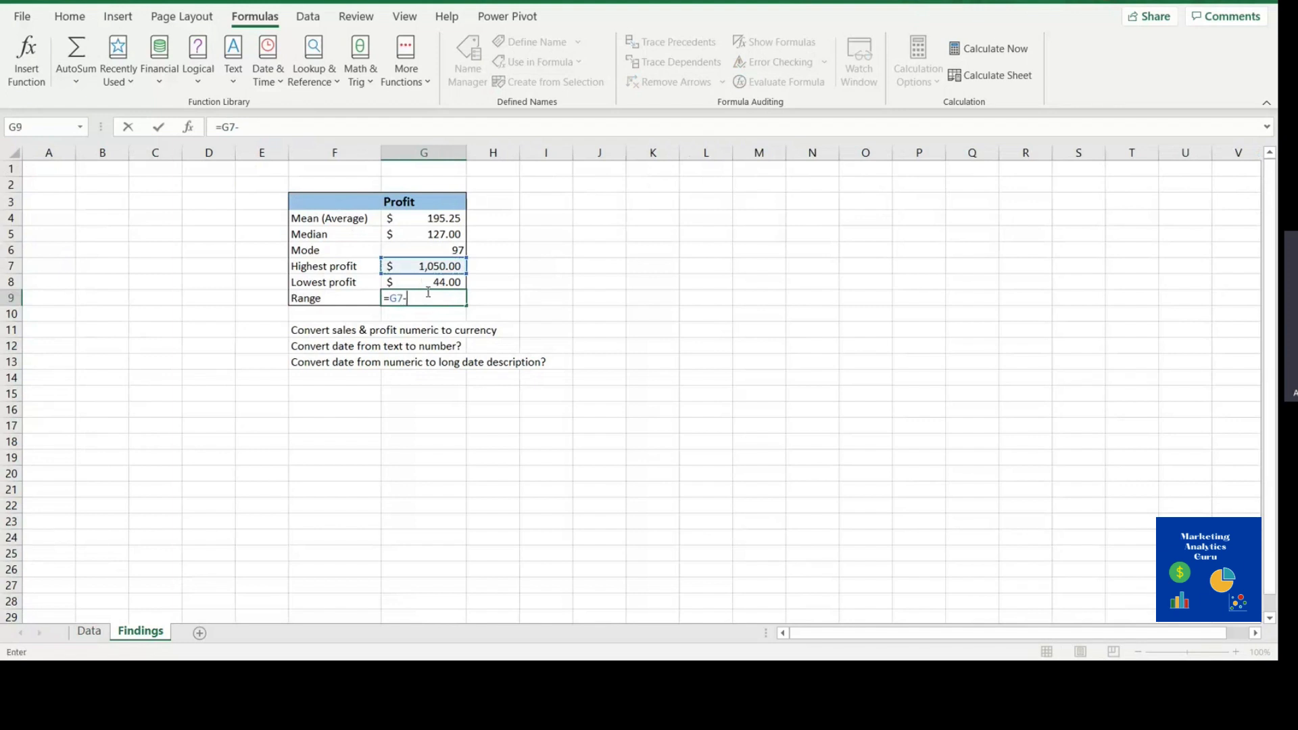
pyautogui.click(419, 283)
pyautogui.press('Return')
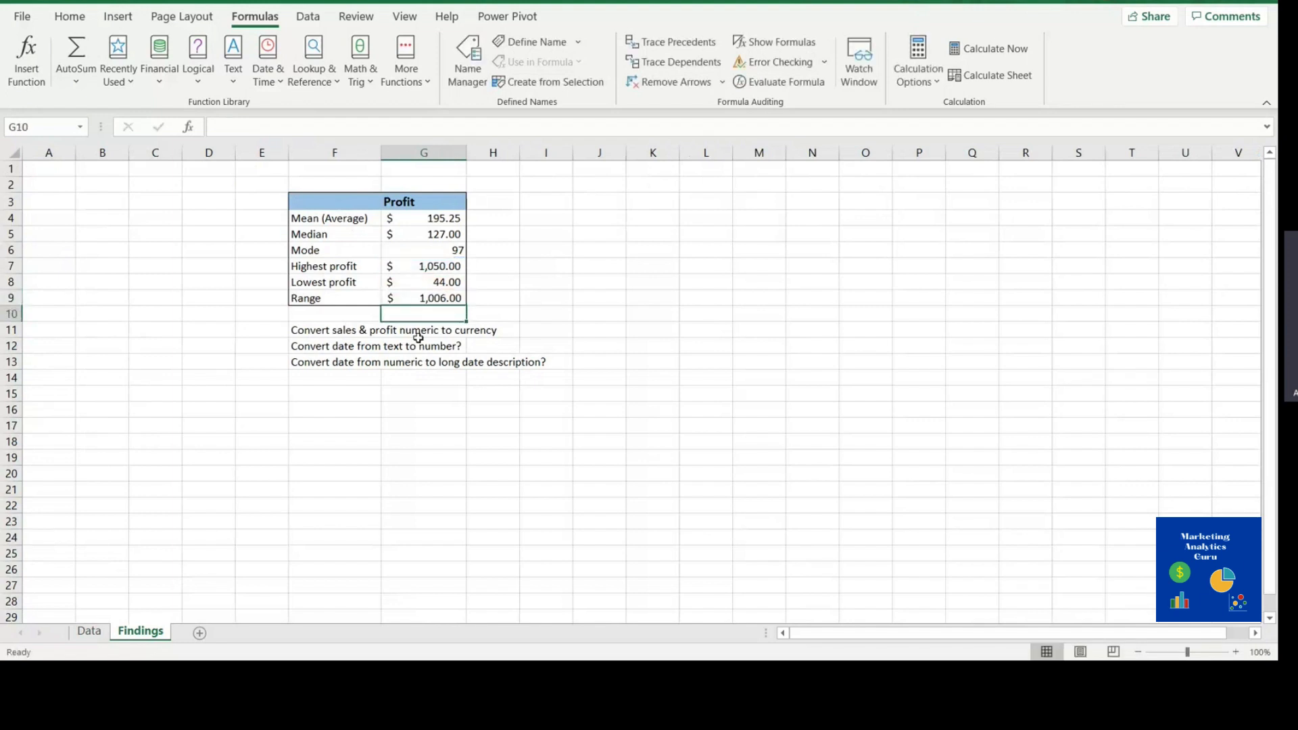
pyautogui.click(386, 361)
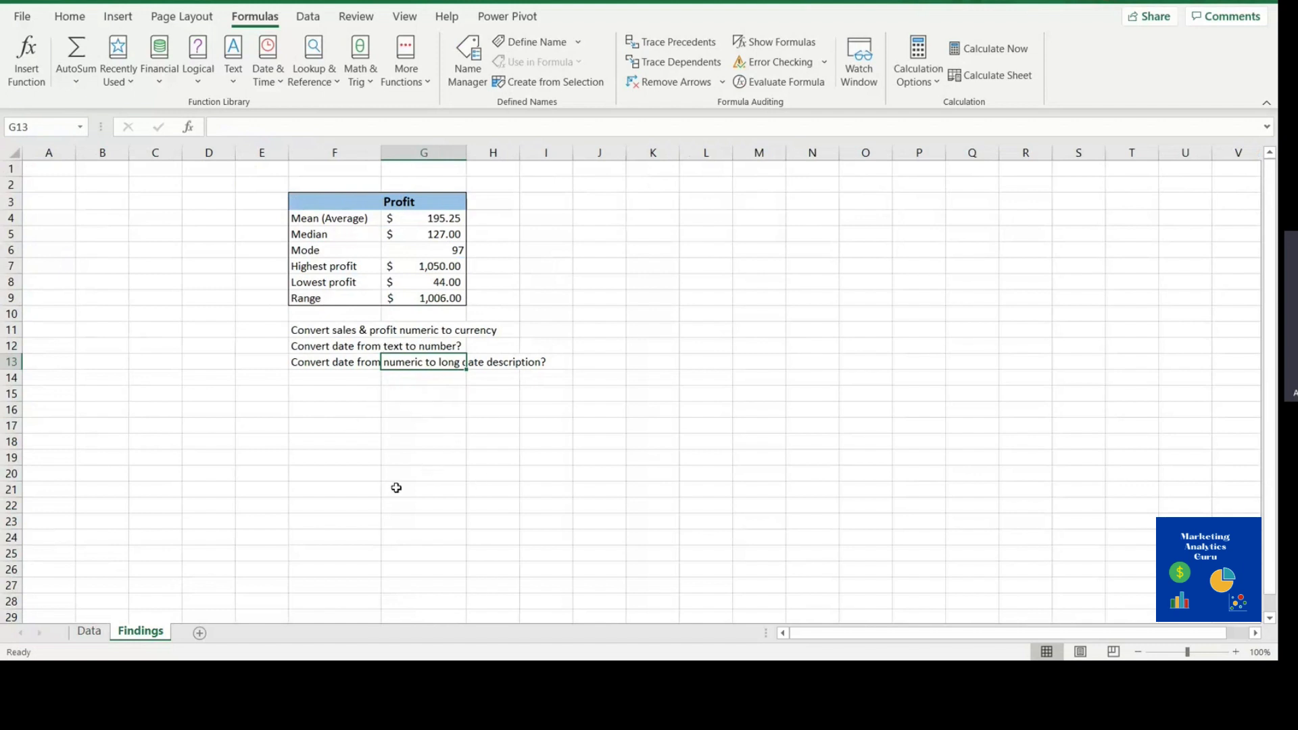
# Step: Extend the Profit header formatting from G3 into H3 and title the new column Sales
pyautogui.click(424, 205)
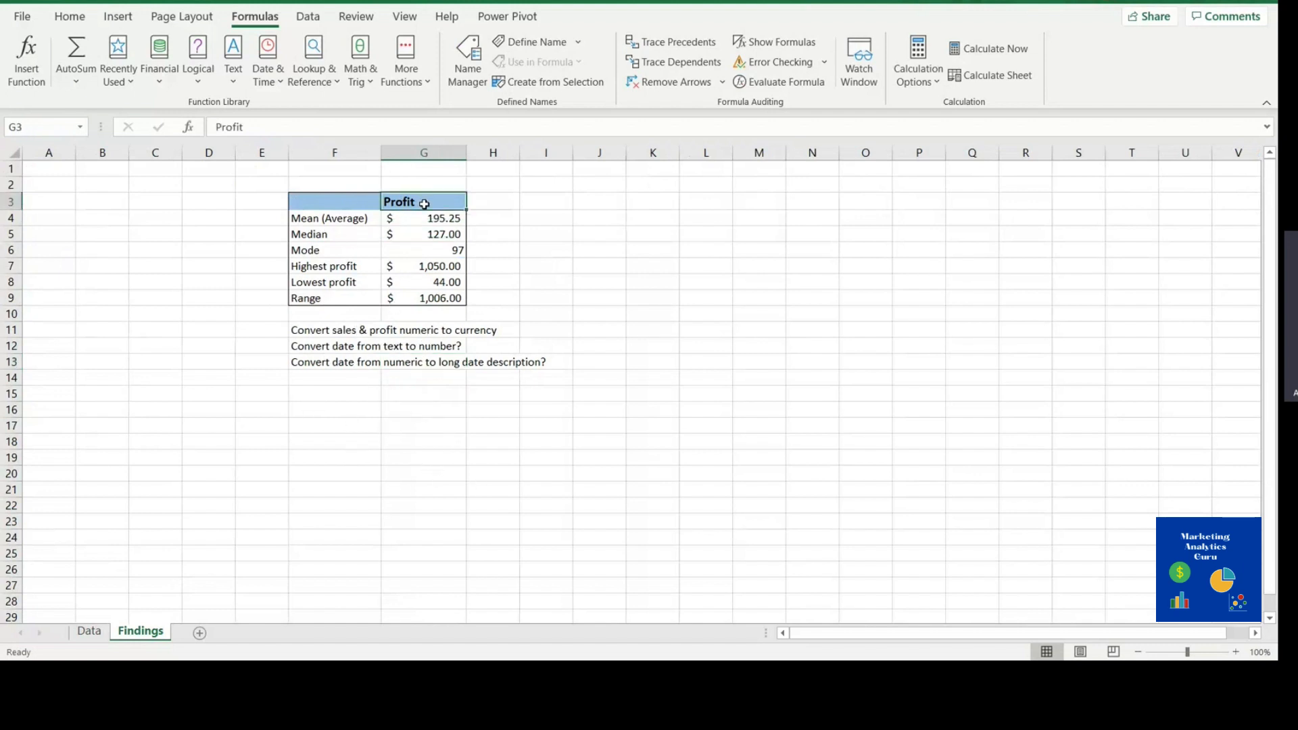
pyautogui.moveTo(468, 209); pyautogui.dragTo(500, 206)
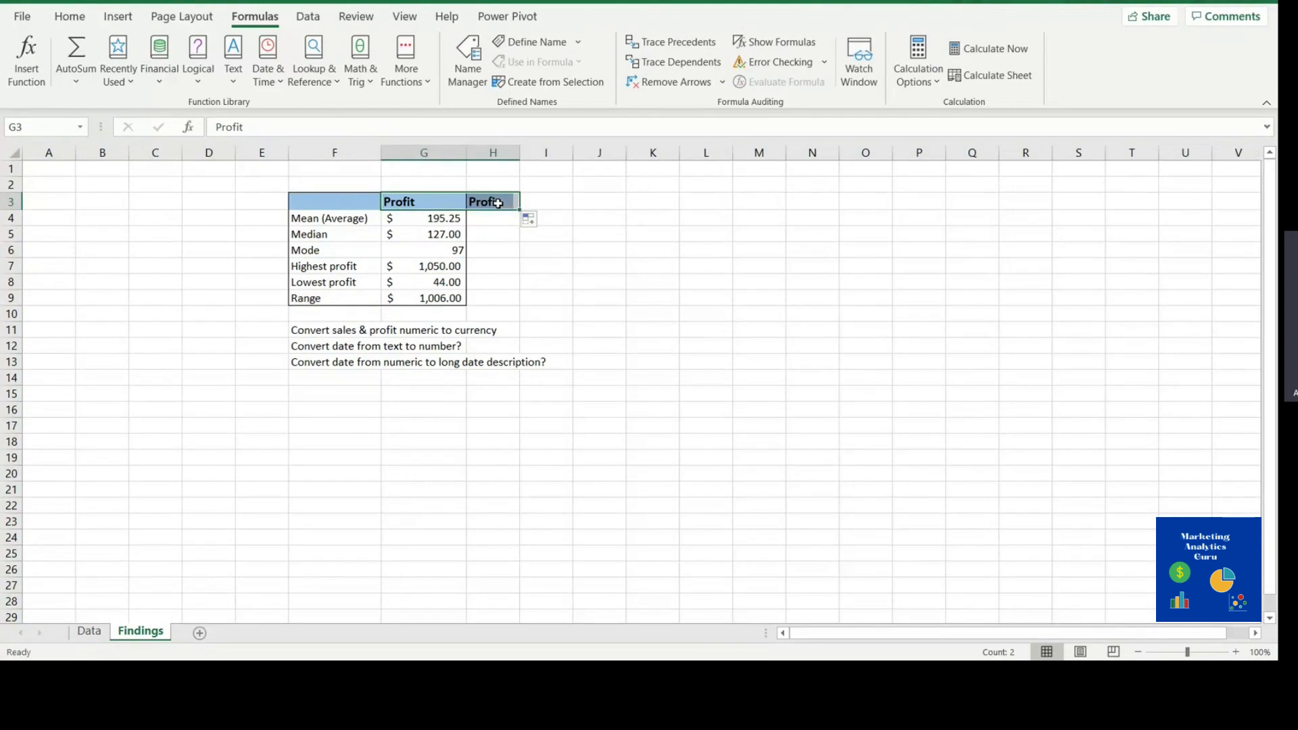
pyautogui.click(499, 204)
pyautogui.write('Sales')
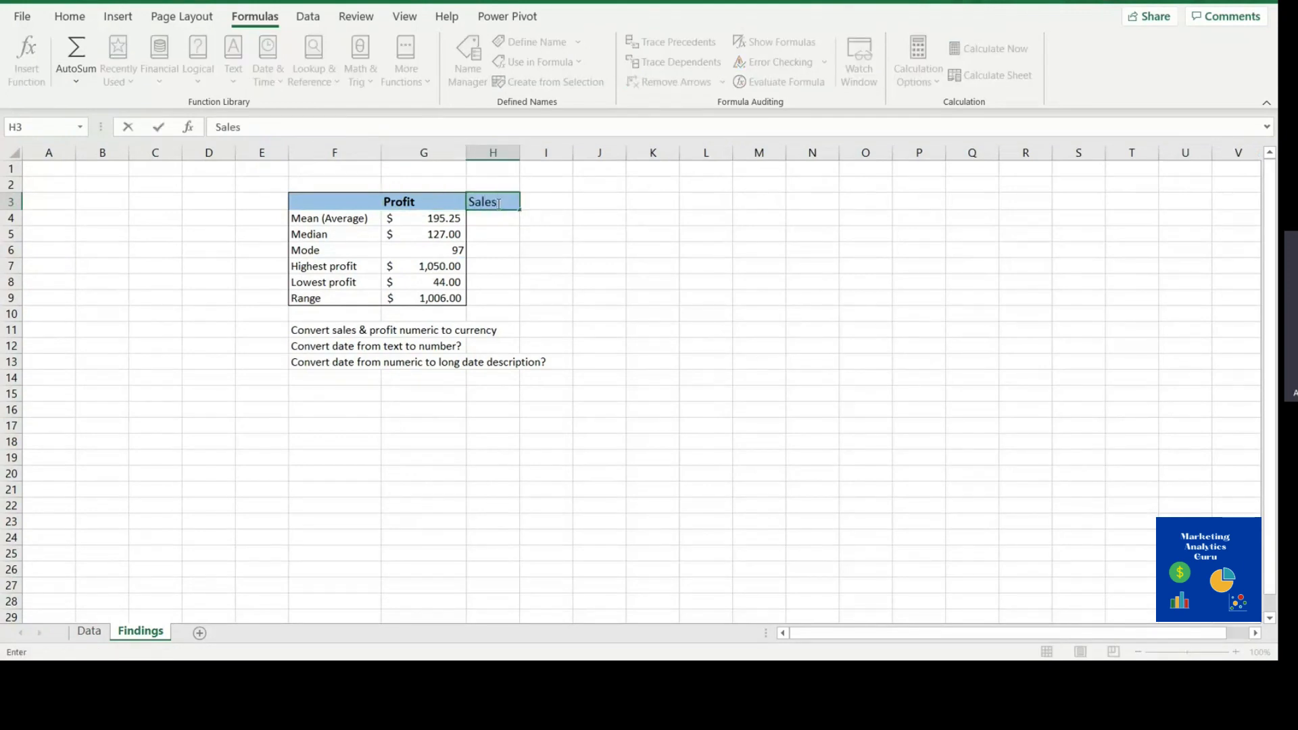
pyautogui.click(580, 296)
# Step: Look over the Sale and Profit columns on the Data sheet and the profit statistics in G4:G9 of Findings
pyautogui.click(95, 635)
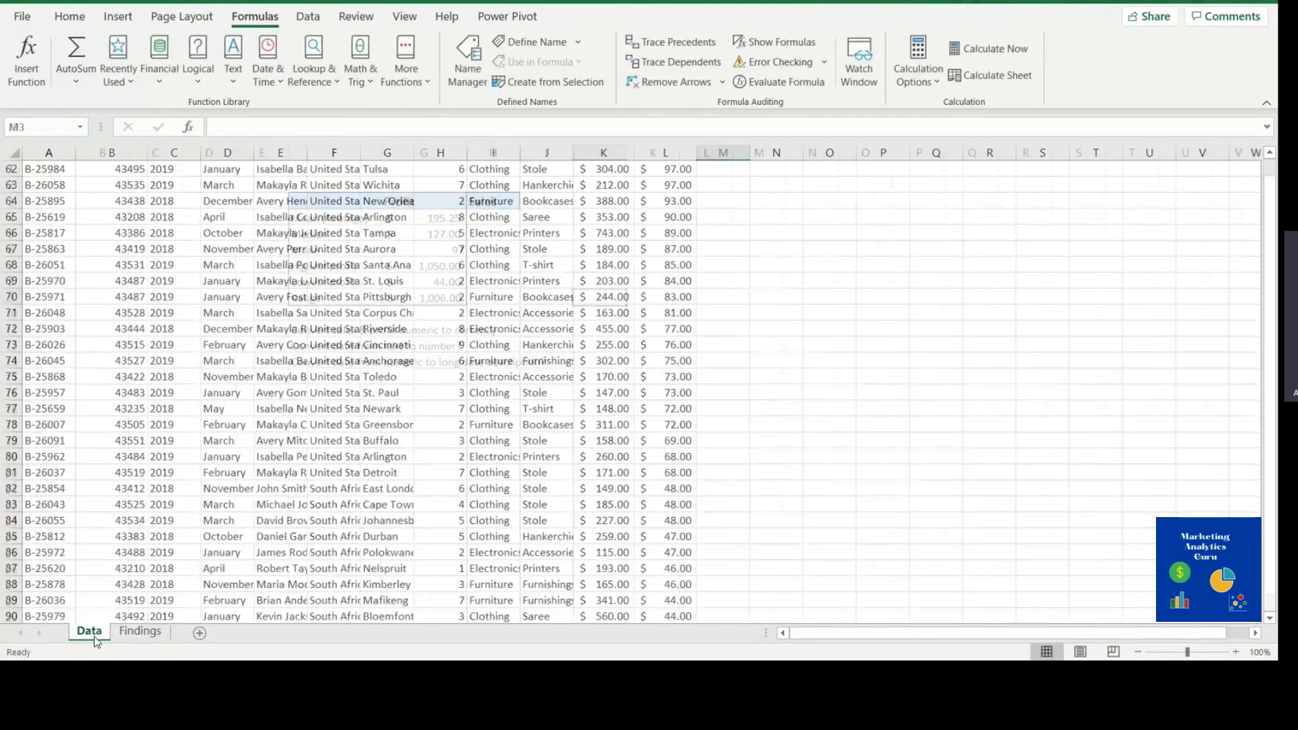
pyautogui.scroll(10, 906, 327)
pyautogui.moveTo(1276, 361); pyautogui.dragTo(1274, 223)
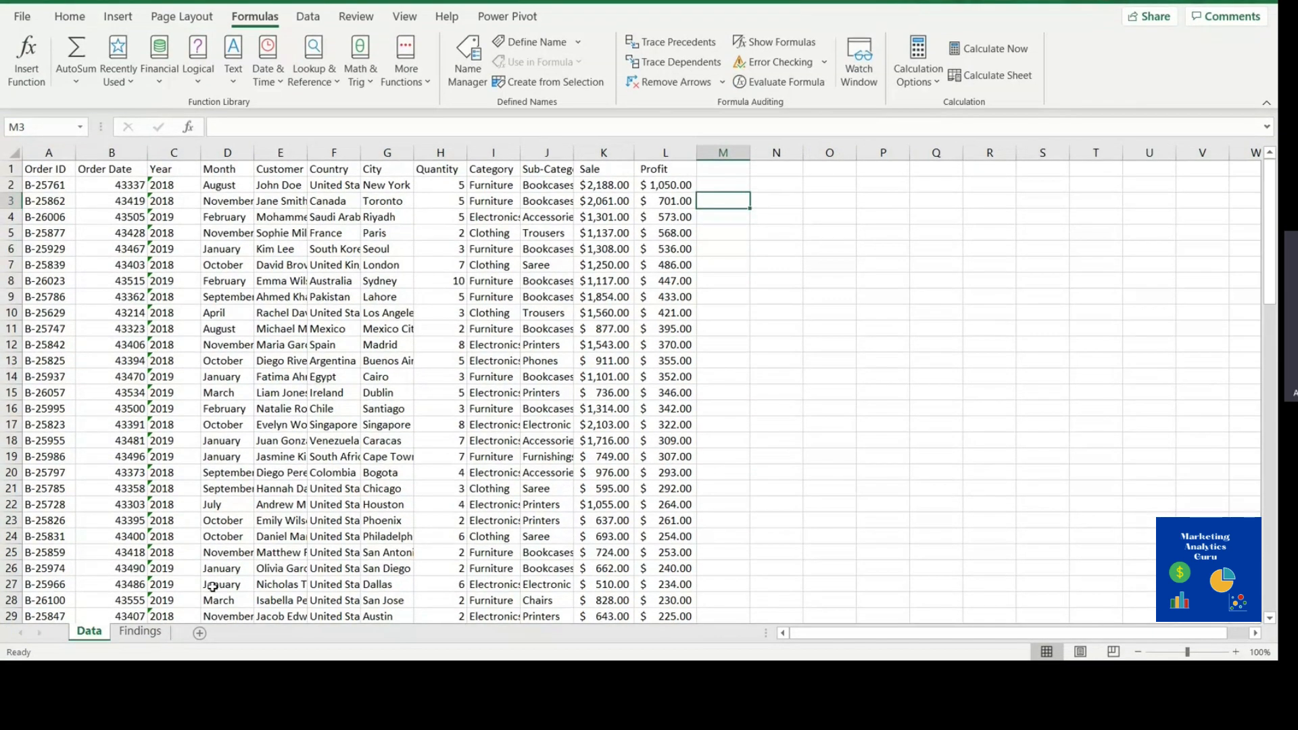
pyautogui.click(140, 631)
pyautogui.click(443, 218)
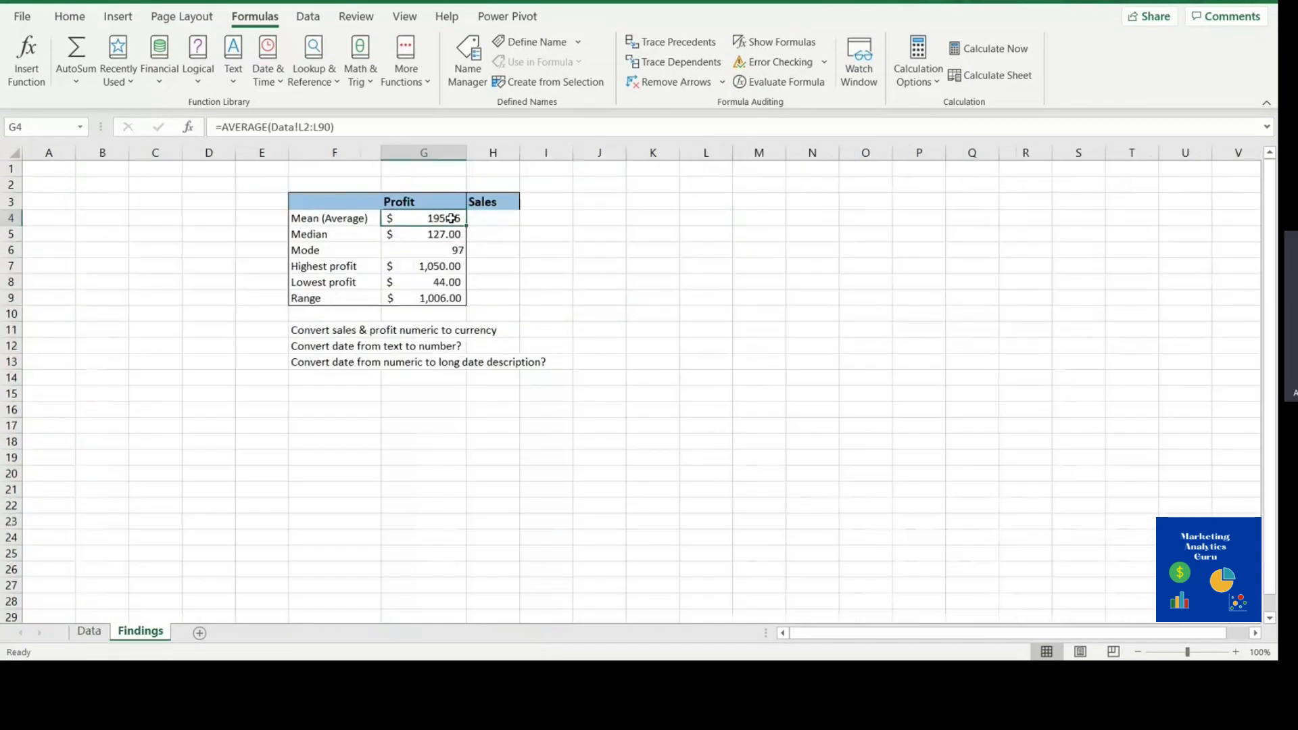
pyautogui.moveTo(451, 218); pyautogui.dragTo(432, 298)
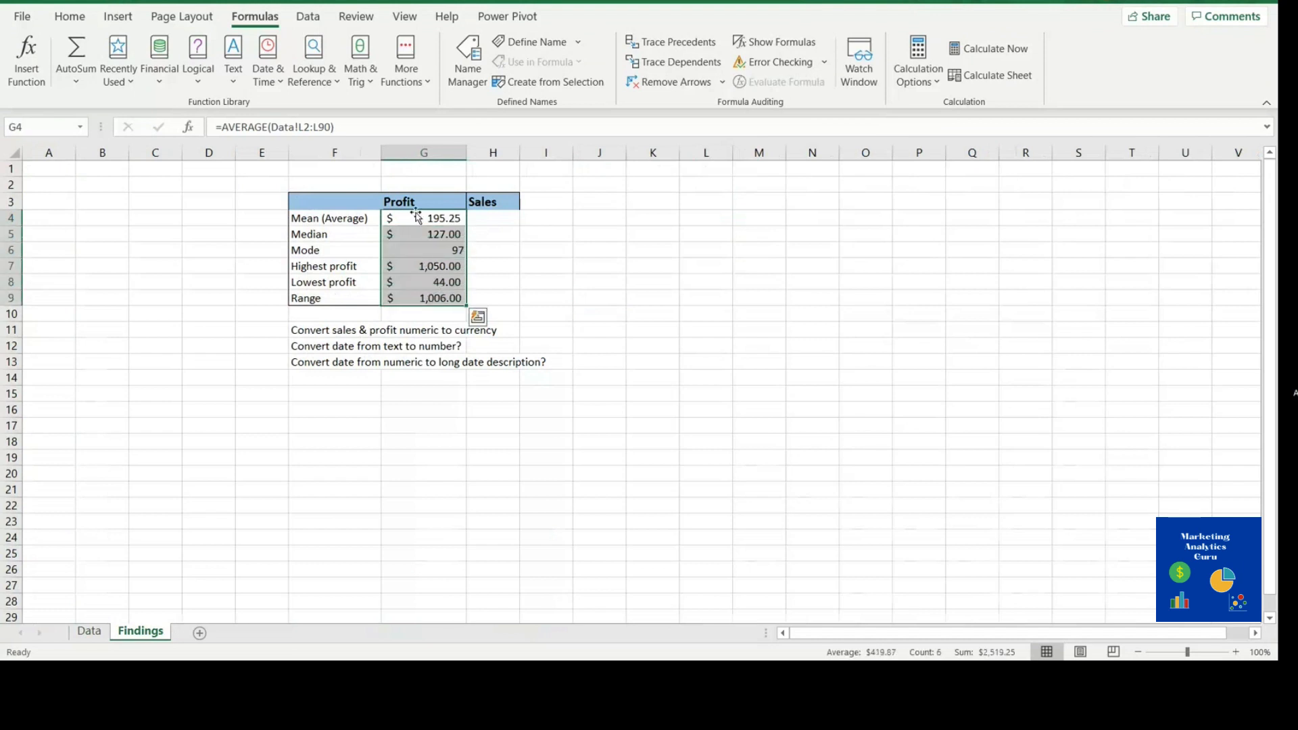
pyautogui.click(431, 217)
pyautogui.click(715, 346)
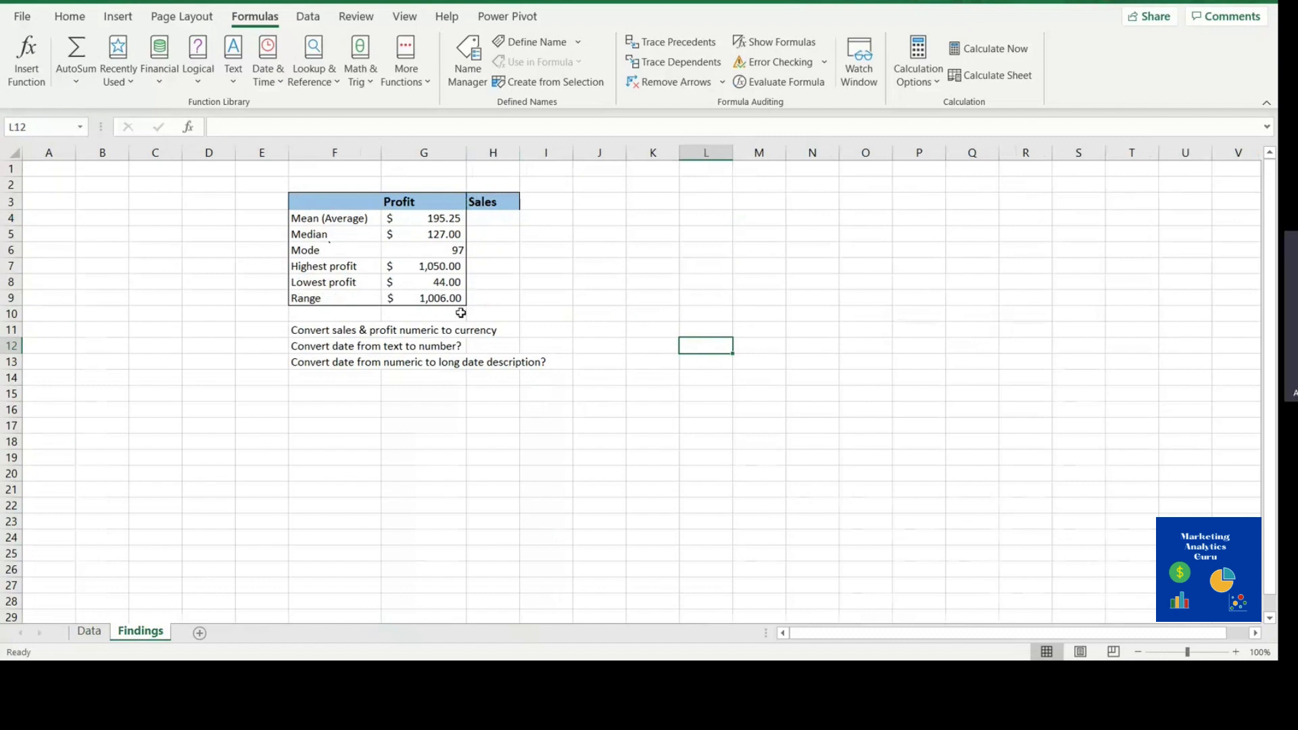
# Step: Read the conversion tasks in F11 and F12 of Findings and examine the Year column entries on the Data sheet
pyautogui.click(336, 329)
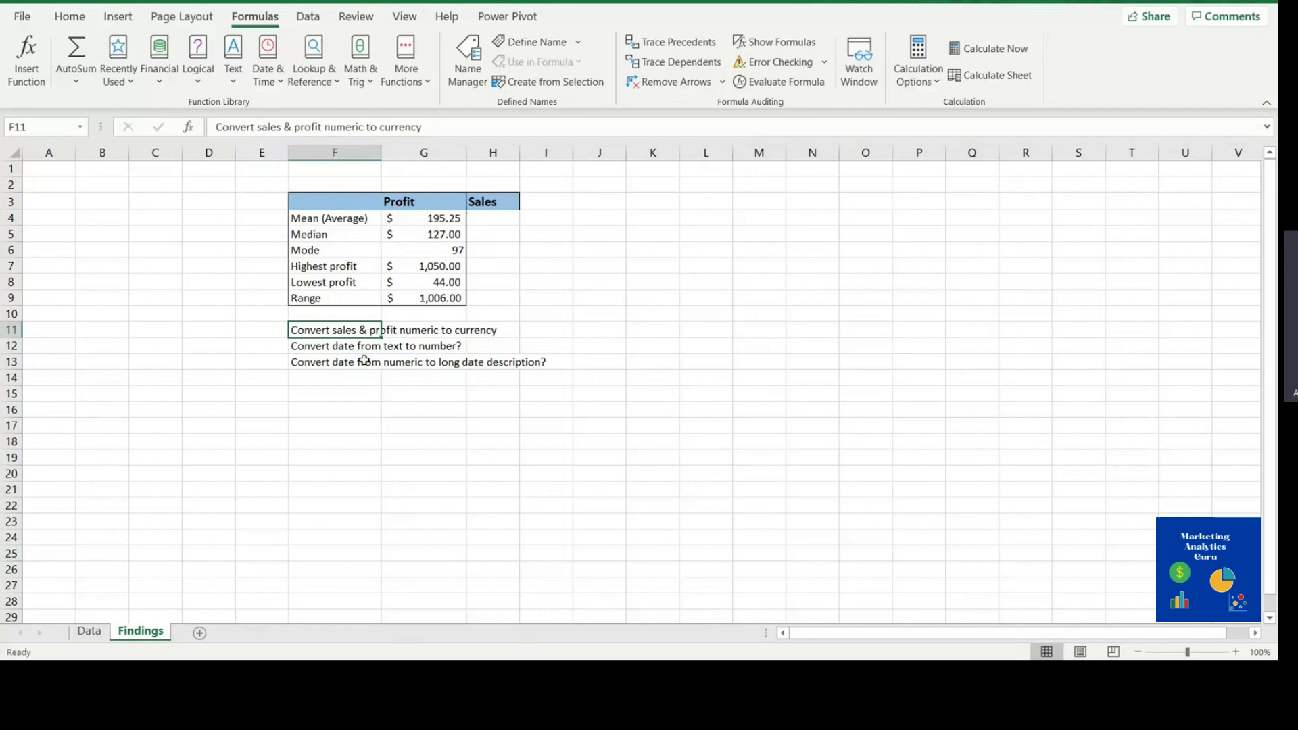
pyautogui.click(328, 348)
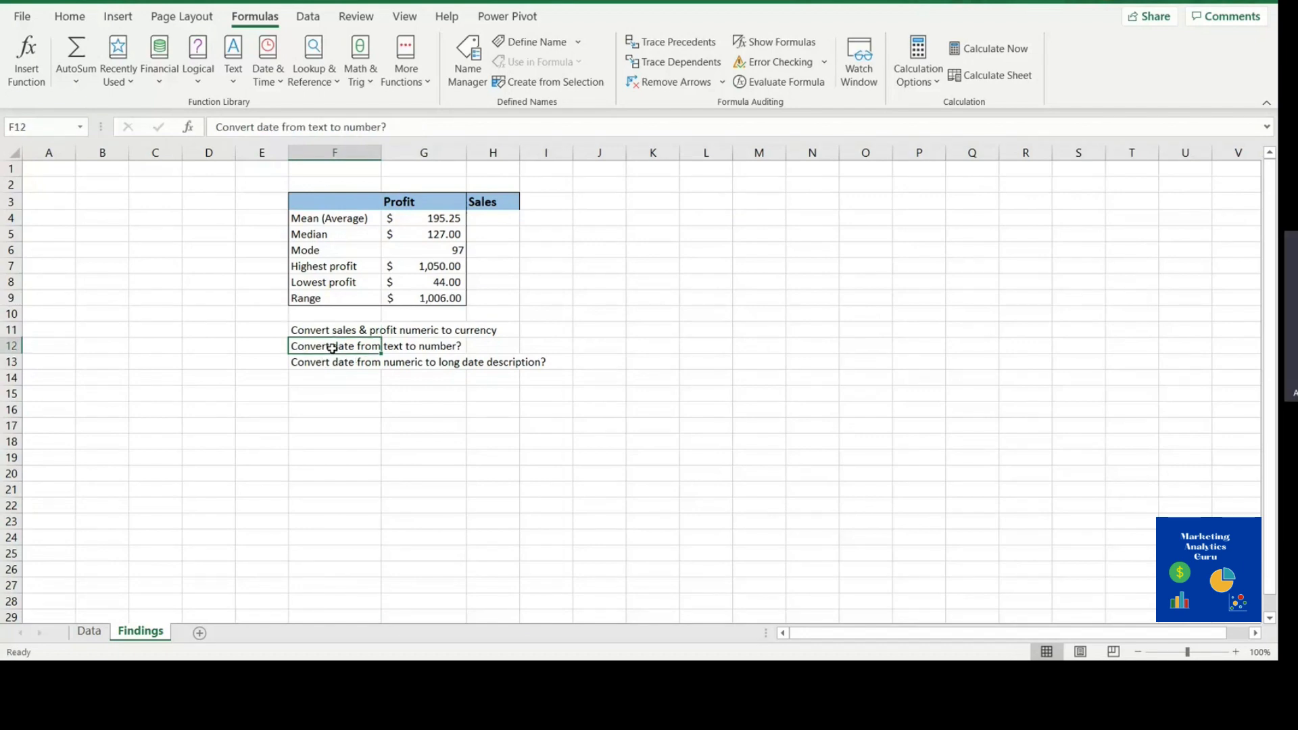
pyautogui.click(94, 634)
pyautogui.click(170, 184)
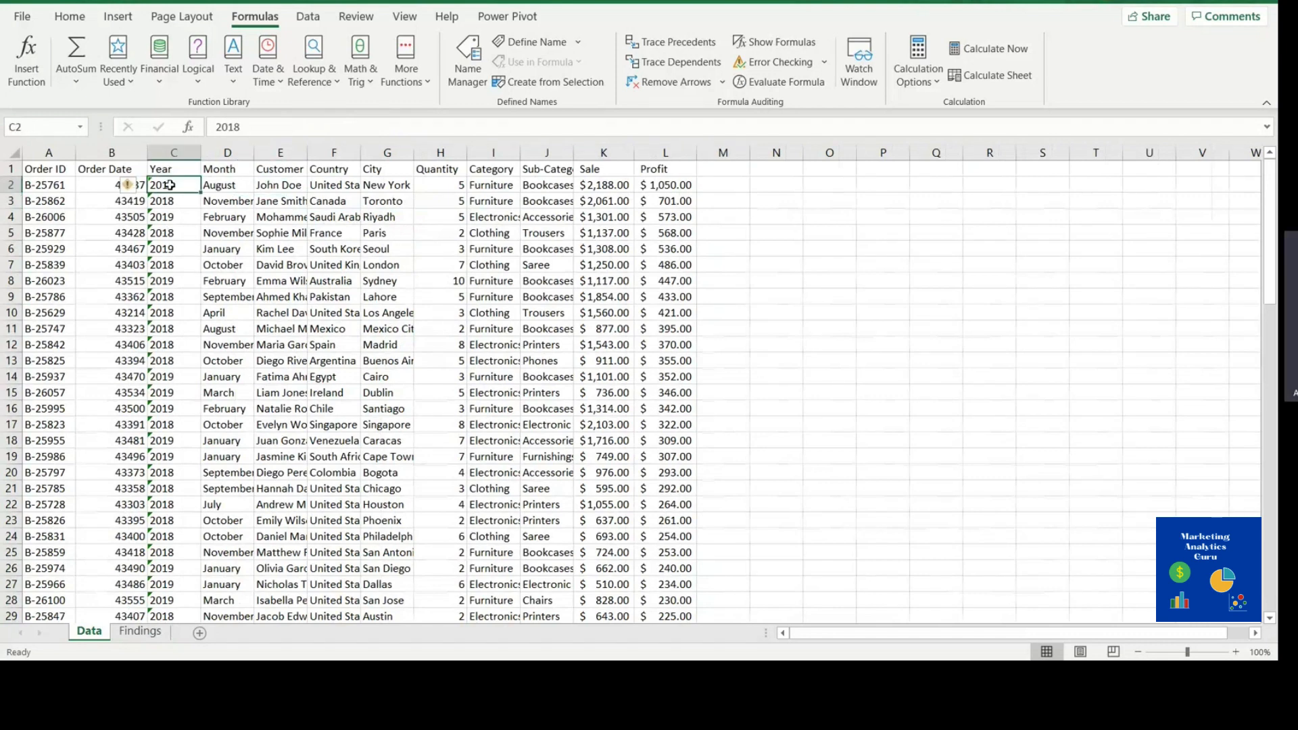
pyautogui.click(165, 249)
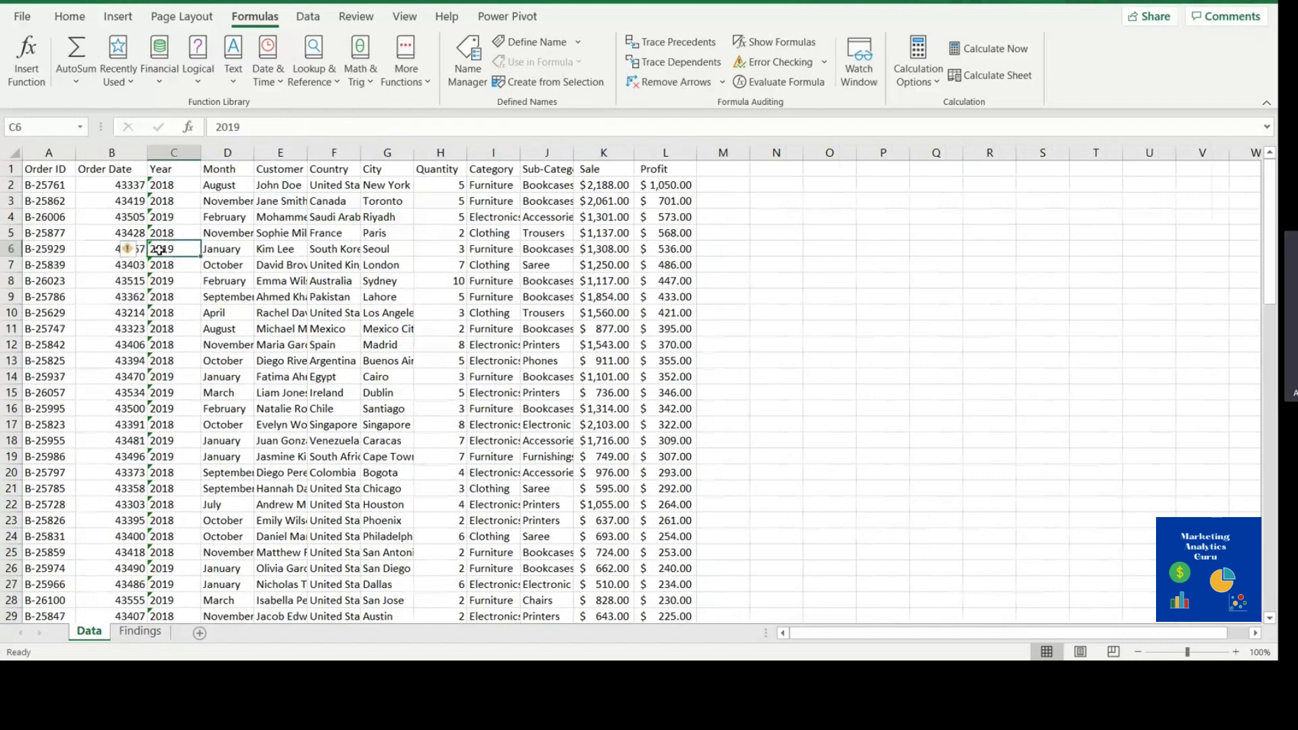
pyautogui.click(174, 203)
pyautogui.click(174, 299)
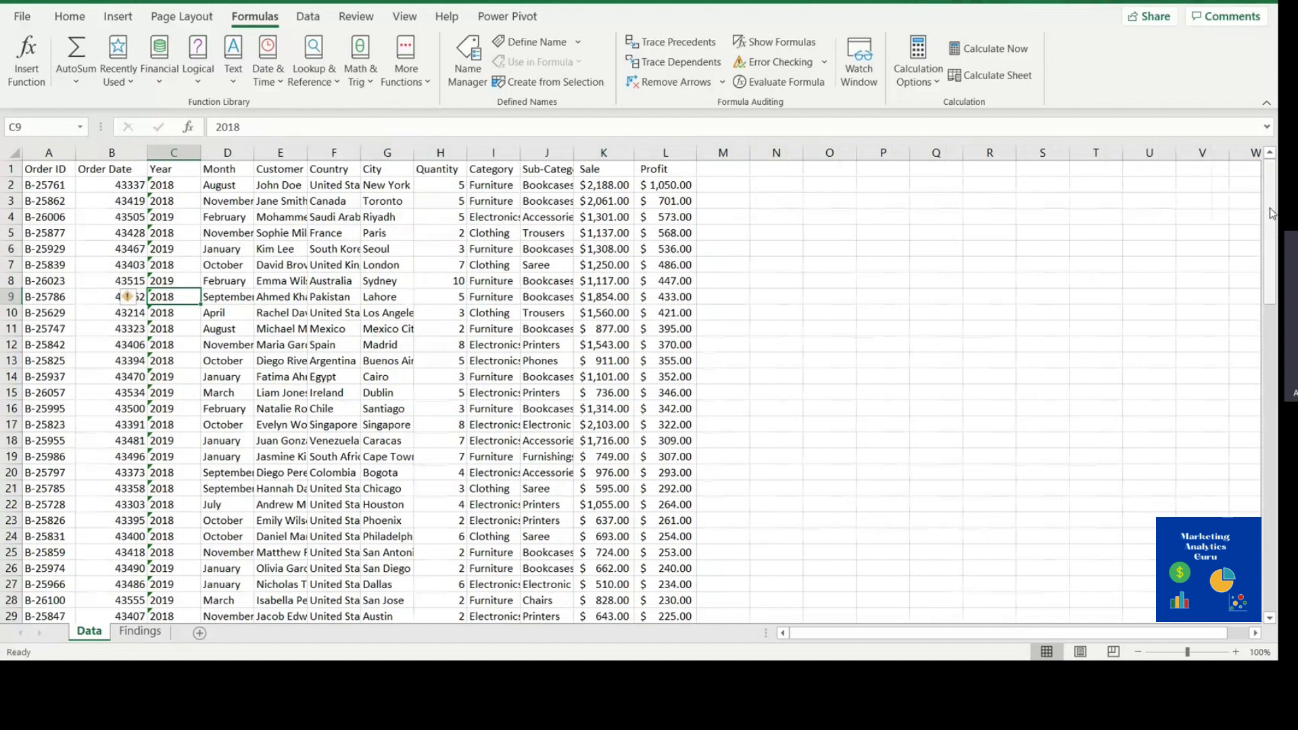
pyautogui.moveTo(1270, 213); pyautogui.dragTo(1275, 203)
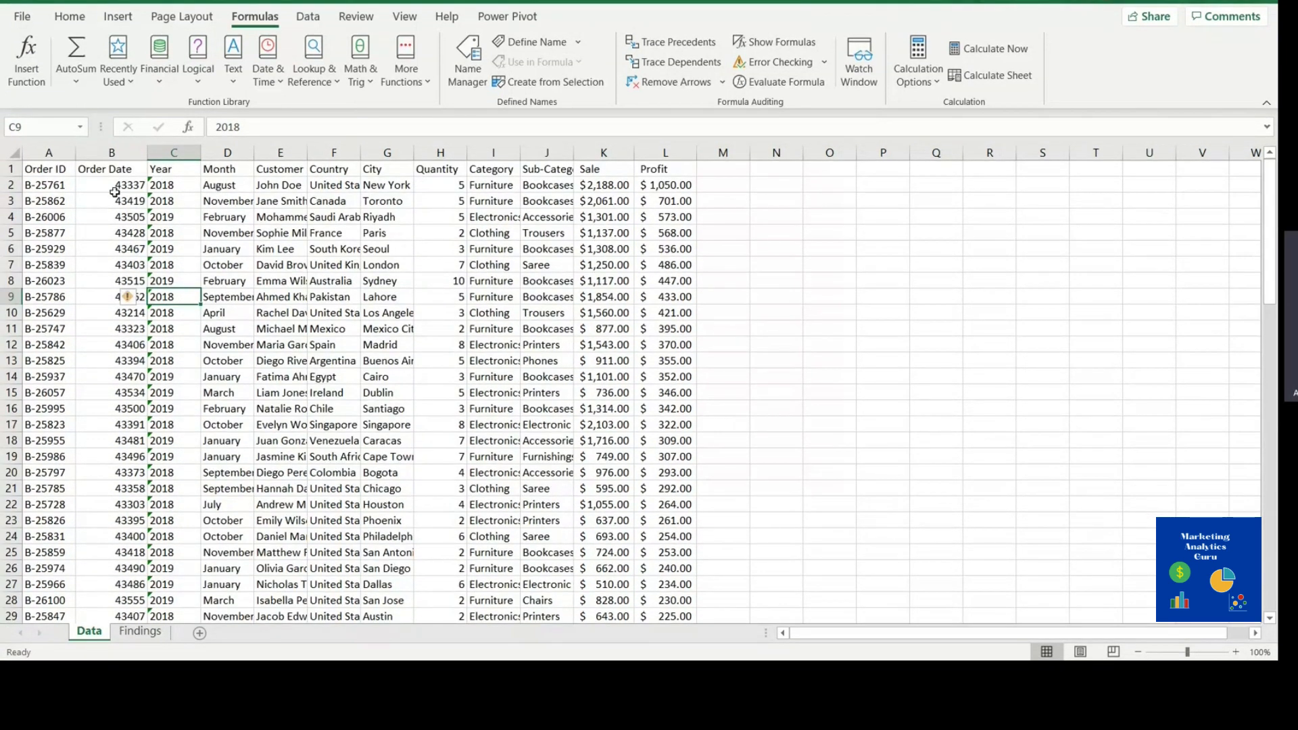
# Step: Convert the Year values in C2:C90 of the Data sheet from text to numbers
pyautogui.click(170, 183)
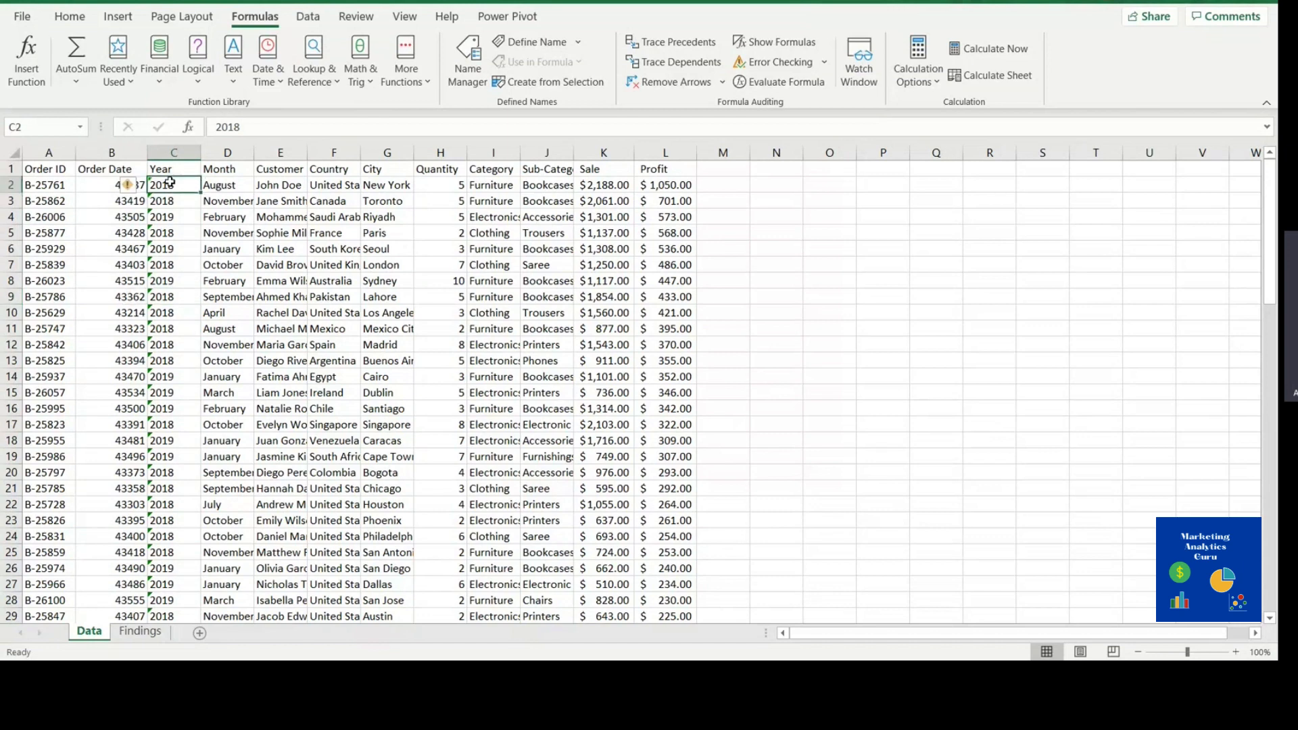
pyautogui.click(173, 206)
pyautogui.click(175, 185)
pyautogui.moveTo(178, 184); pyautogui.dragTo(192, 539)
pyautogui.scroll(20, 189, 473)
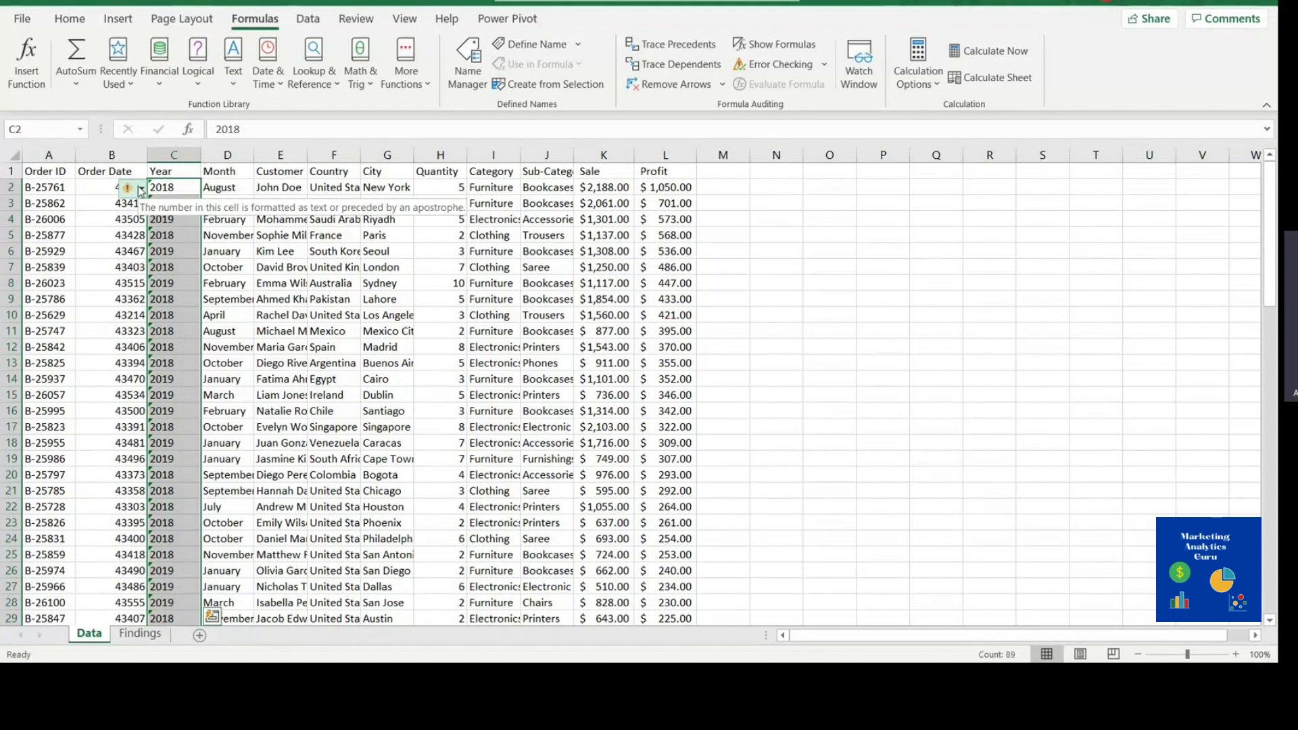
pyautogui.click(141, 189)
pyautogui.click(190, 231)
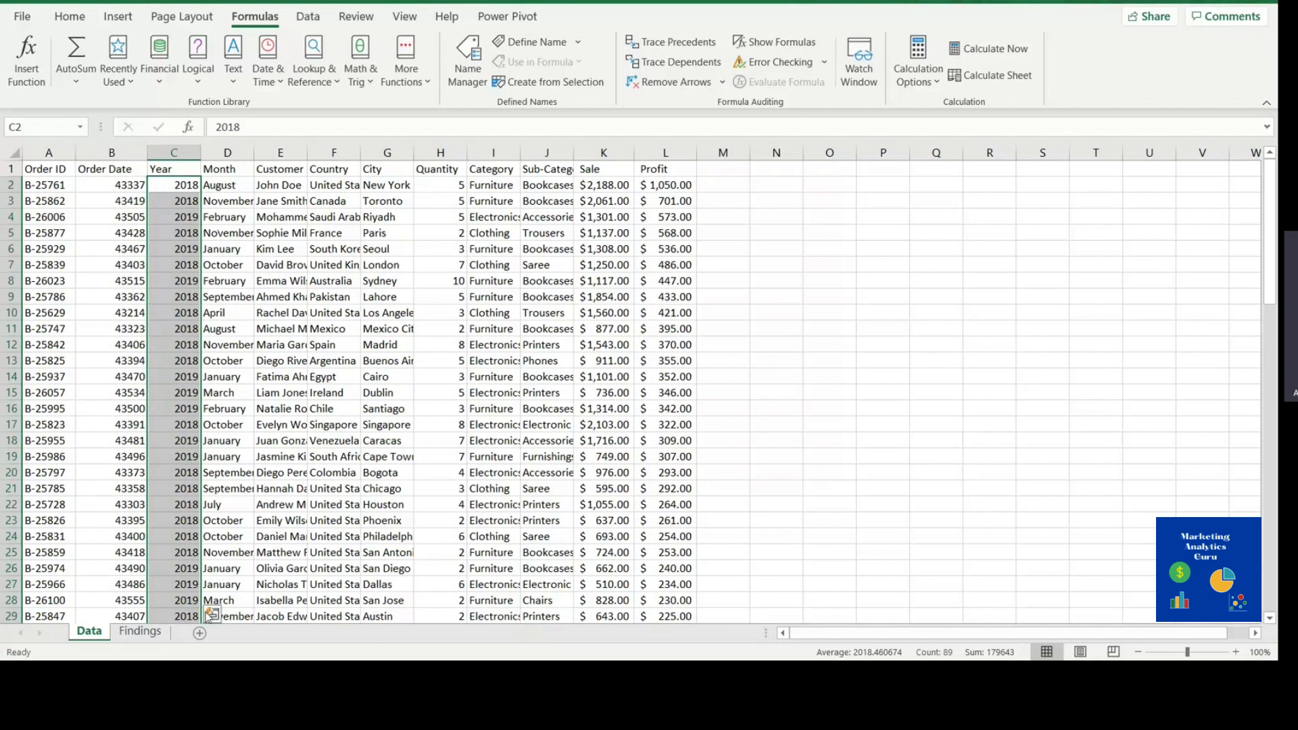
# Step: Read the date conversion task in F13 of Findings and examine the Order Date entries in column B of the Data sheet
pyautogui.click(142, 631)
pyautogui.click(336, 365)
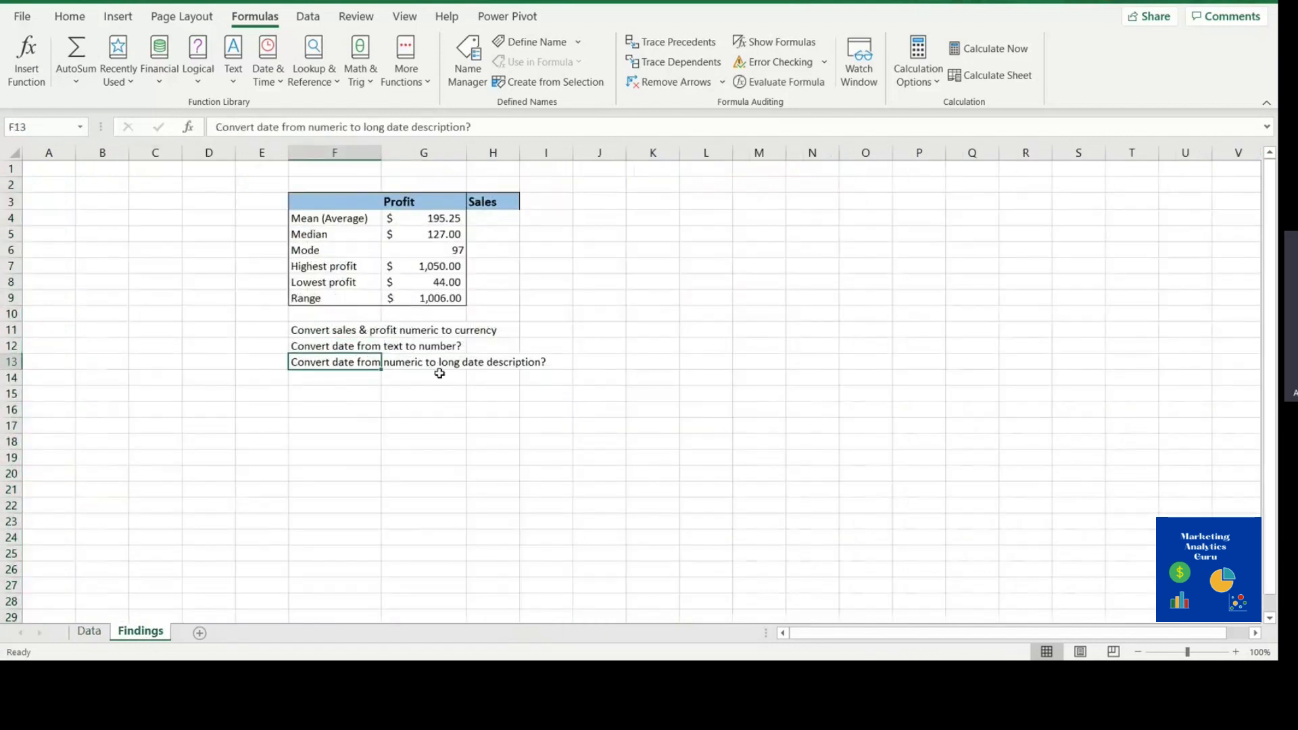
pyautogui.click(89, 631)
pyautogui.click(119, 172)
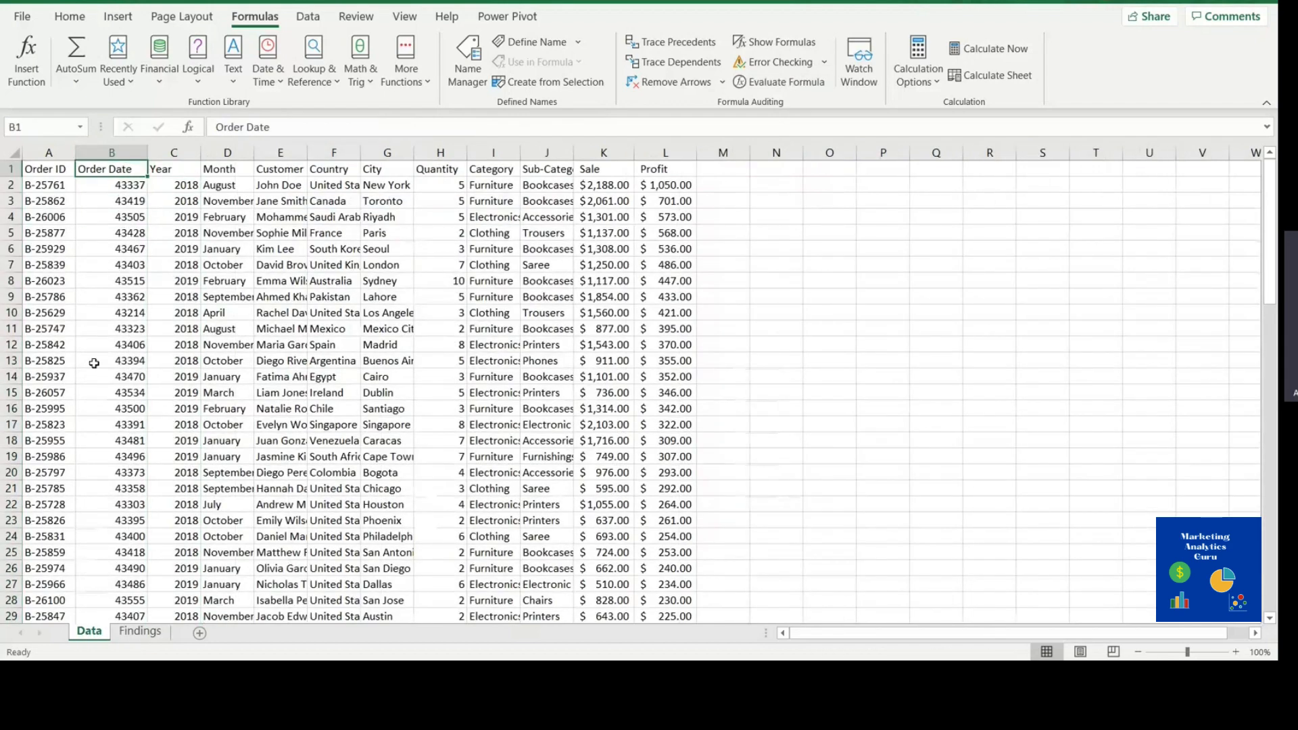
pyautogui.click(125, 186)
pyautogui.click(118, 249)
pyautogui.click(130, 394)
pyautogui.scroll(-4, 128, 392)
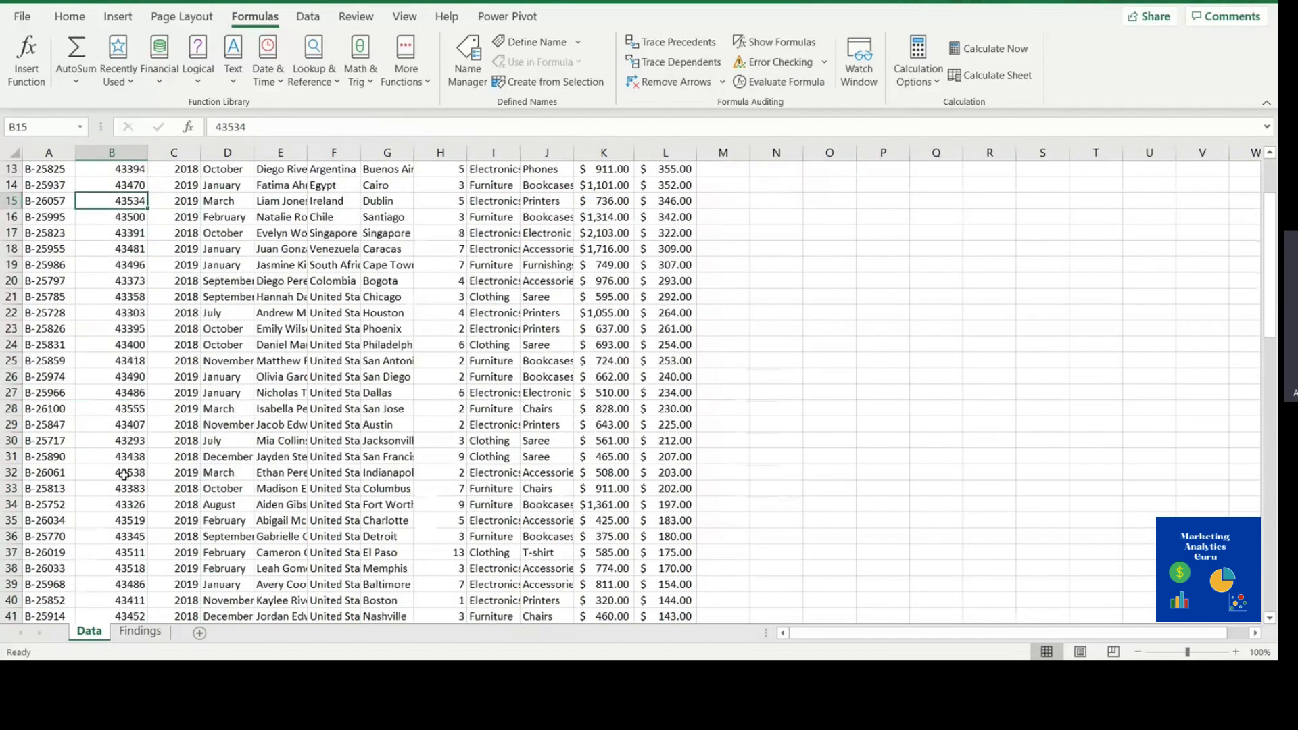
pyautogui.scroll(-6, 125, 382)
pyautogui.click(124, 377)
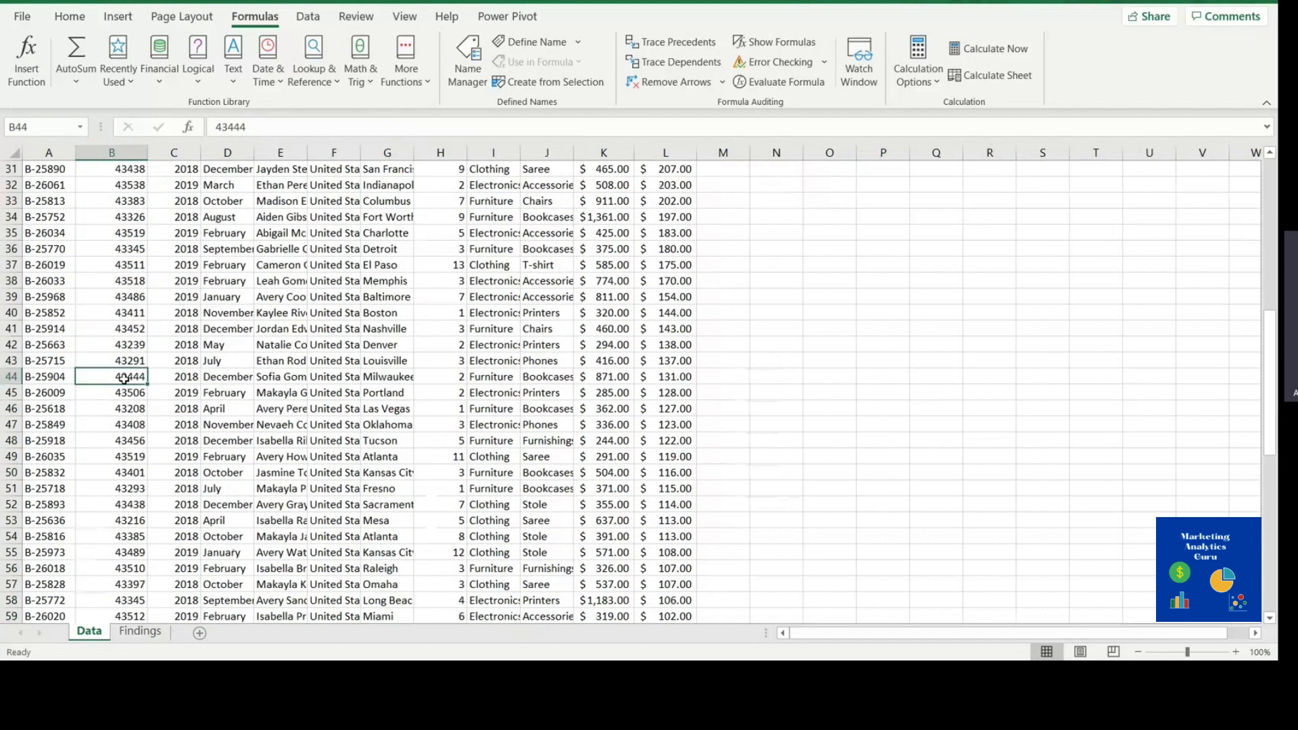
pyautogui.scroll(10, 120, 377)
# Step: Format the order date in B2 of the Data sheet as Long Date and fit column B's width to its contents
pyautogui.click(122, 190)
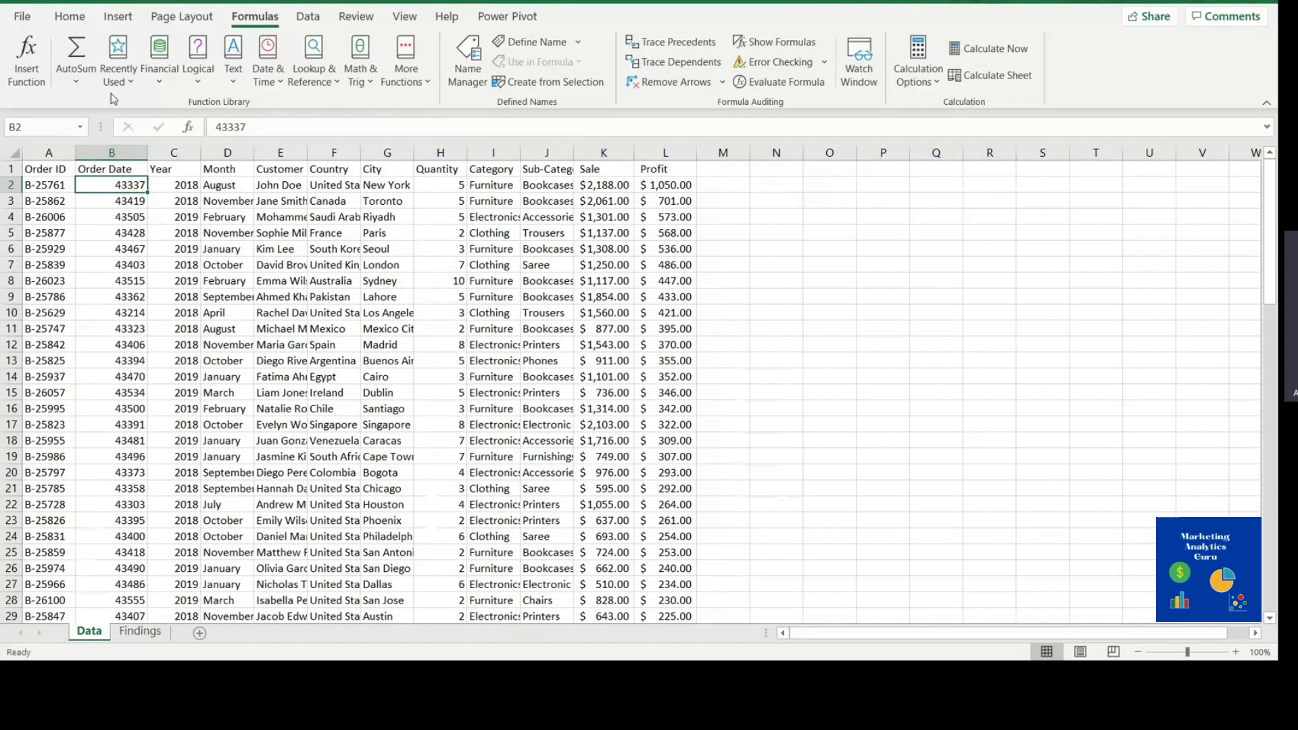
pyautogui.click(71, 18)
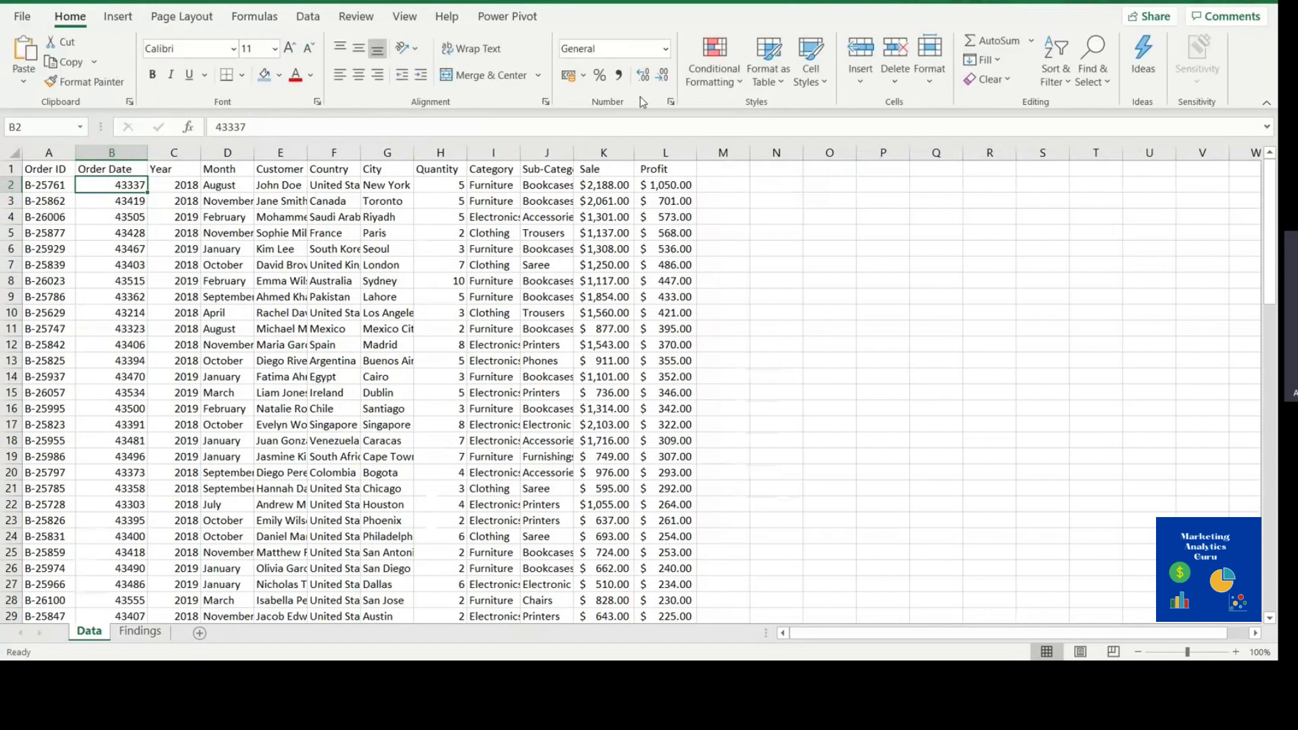
pyautogui.click(666, 51)
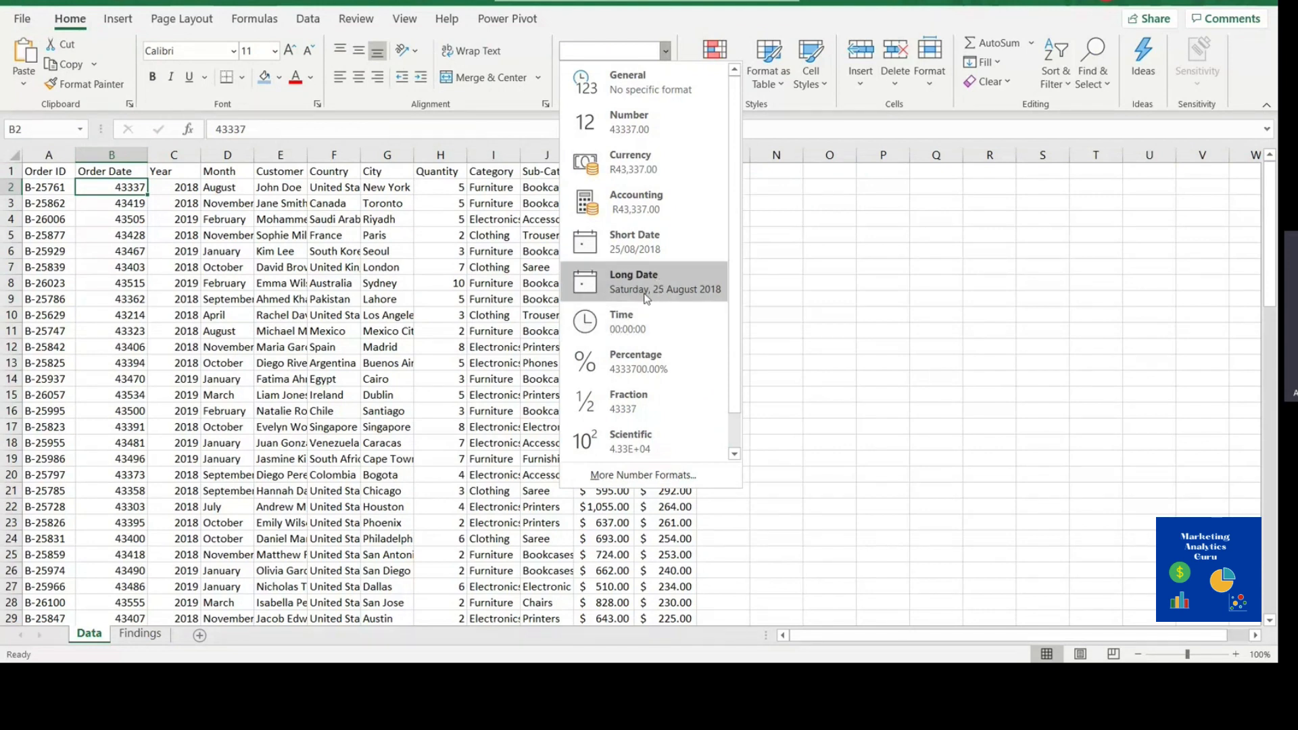
pyautogui.click(644, 288)
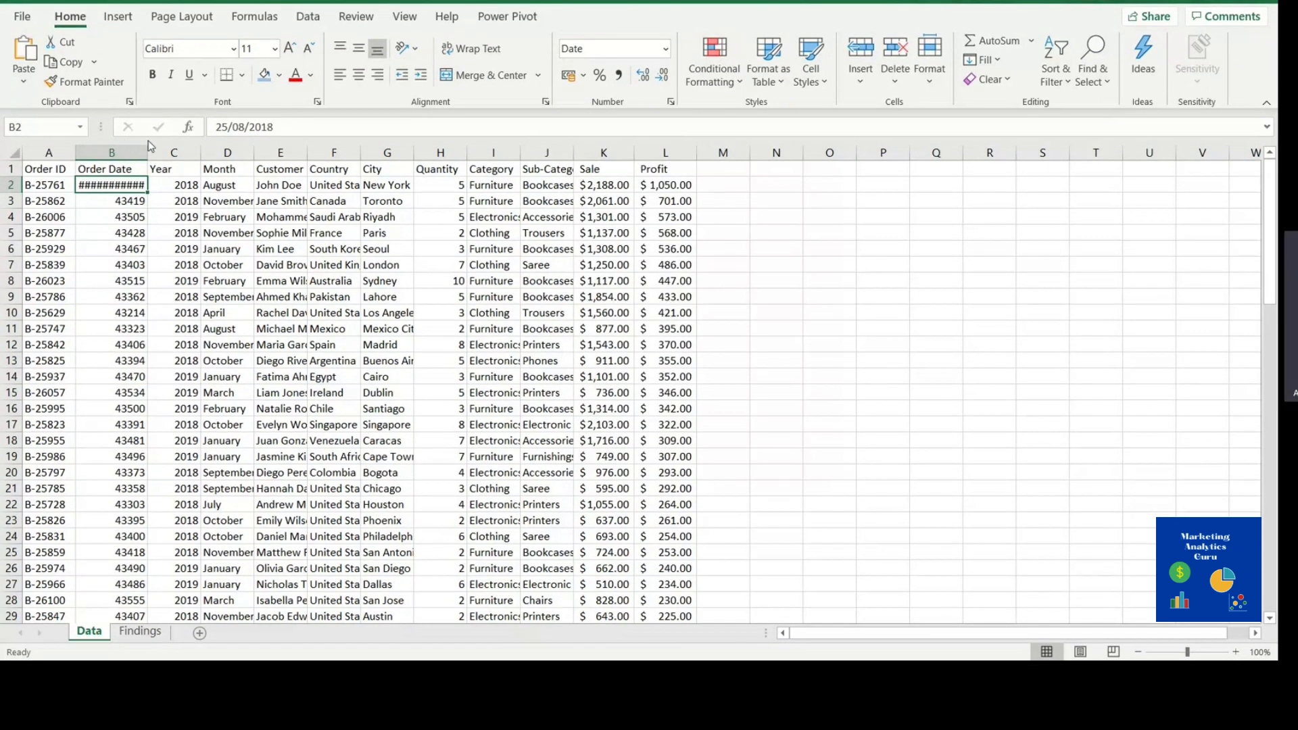
pyautogui.doubleClick(147, 154)
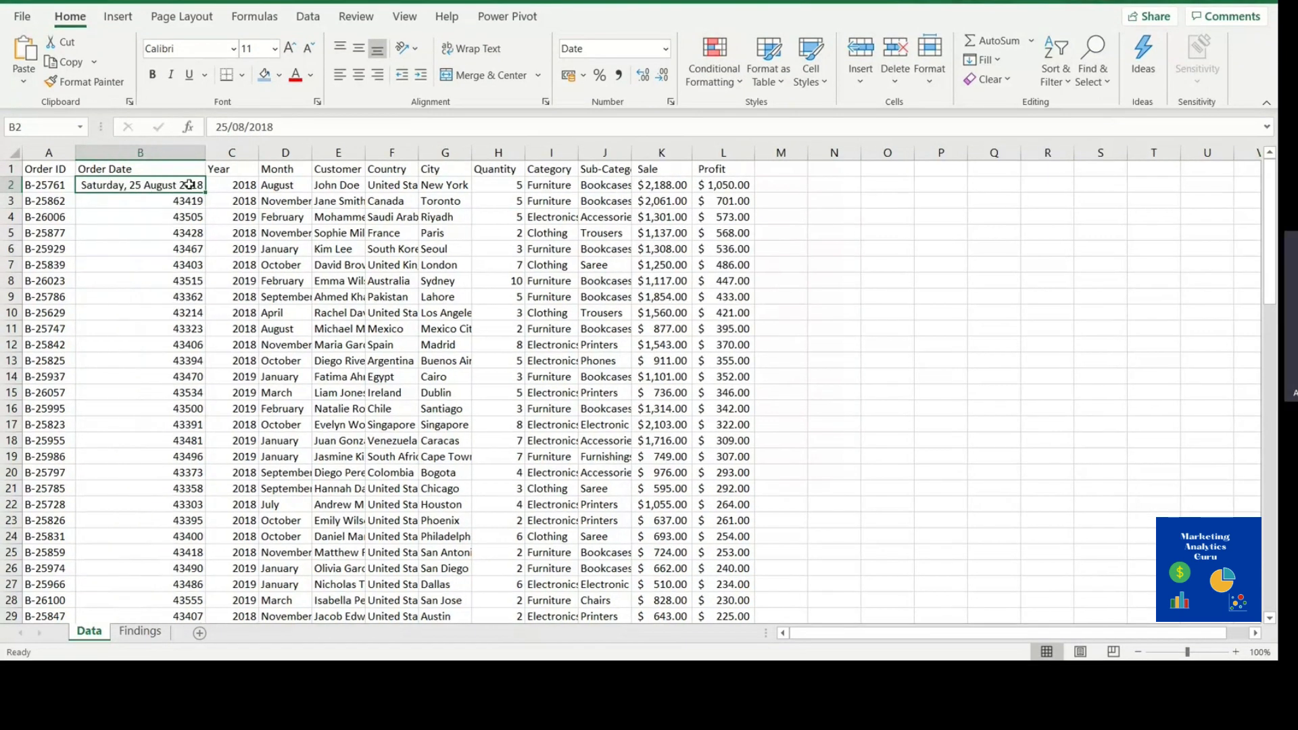
# Step: Try the Short Date format on B2 and return the cell to Long Date
pyautogui.click(665, 49)
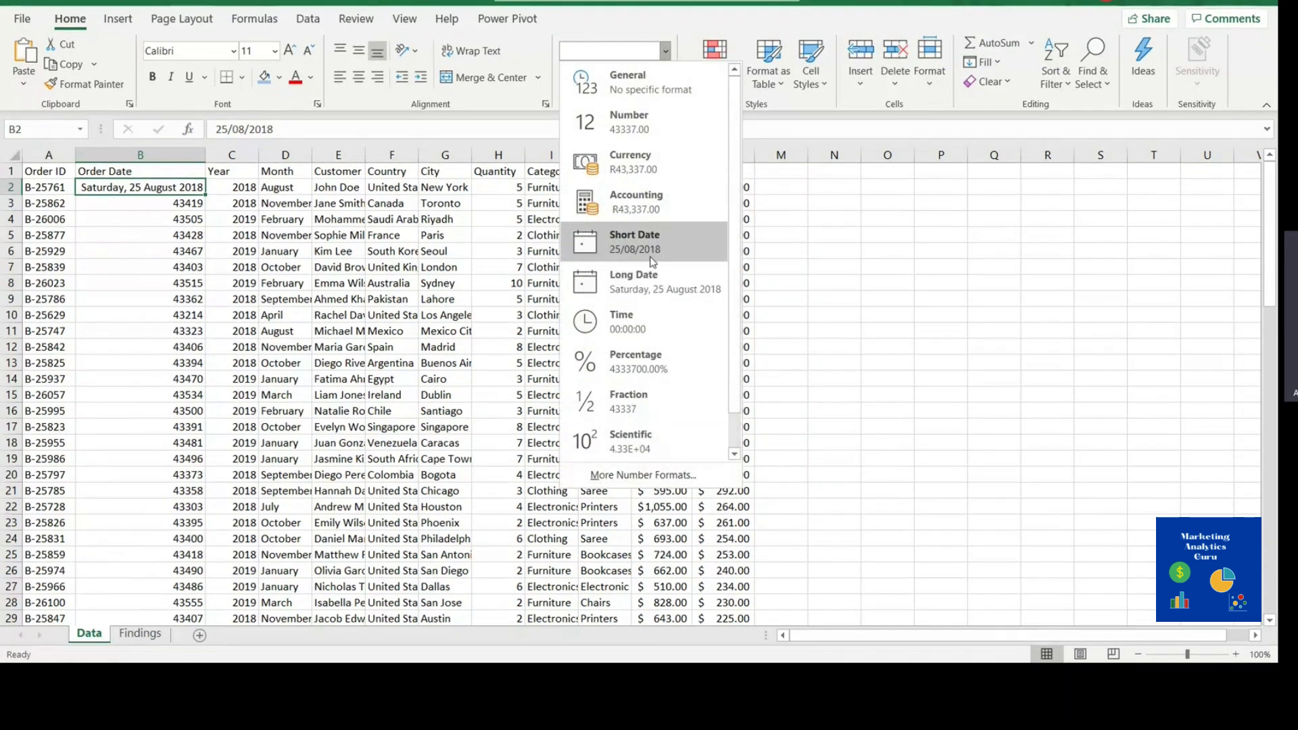
pyautogui.click(654, 256)
pyautogui.click(665, 48)
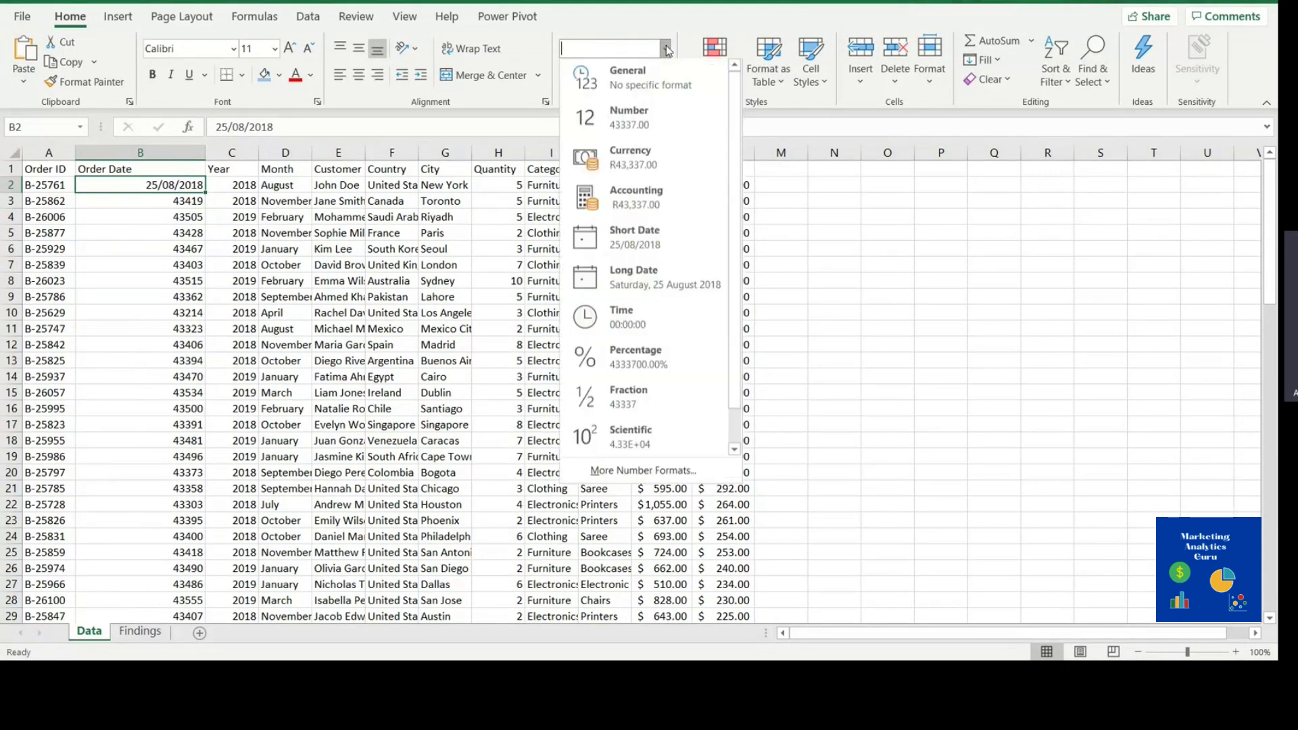
pyautogui.click(654, 289)
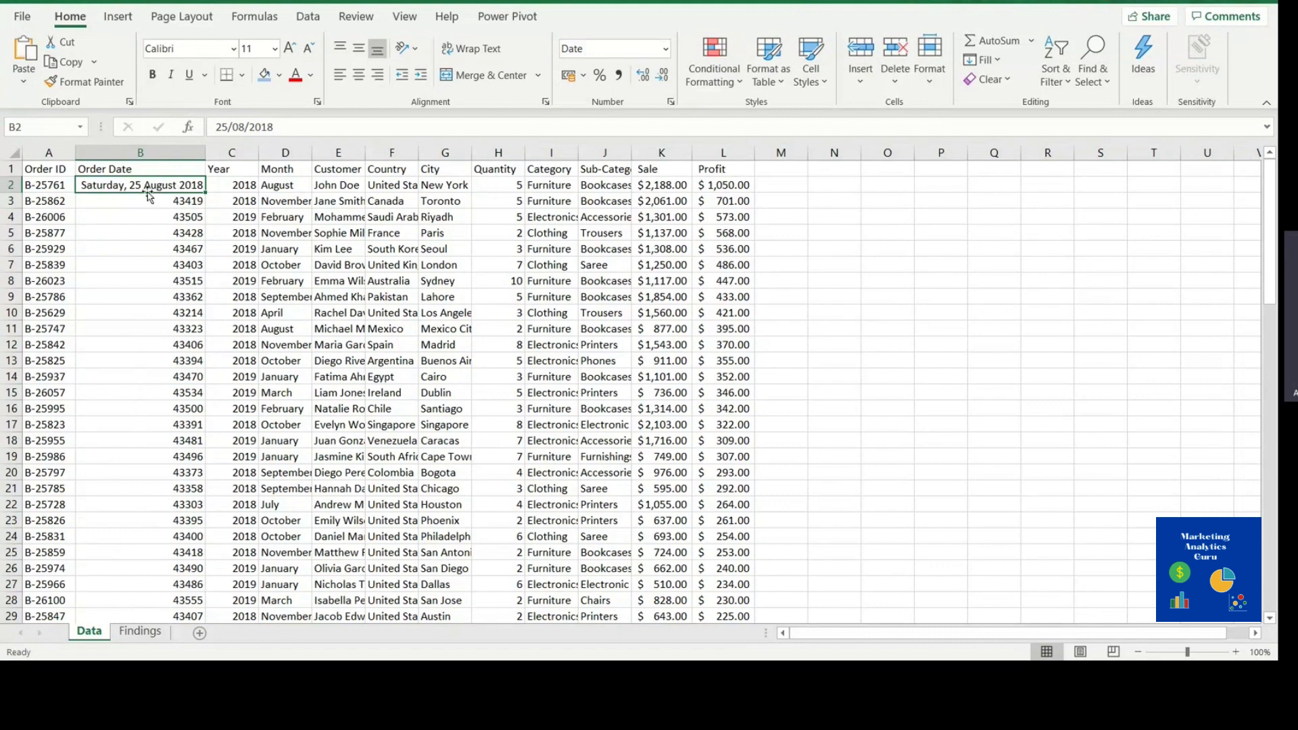
# Step: Apply the Long Date format to the remaining order dates in B3:B90 and return to the Findings sheet
pyautogui.click(150, 202)
pyautogui.moveTo(150, 203); pyautogui.dragTo(203, 602)
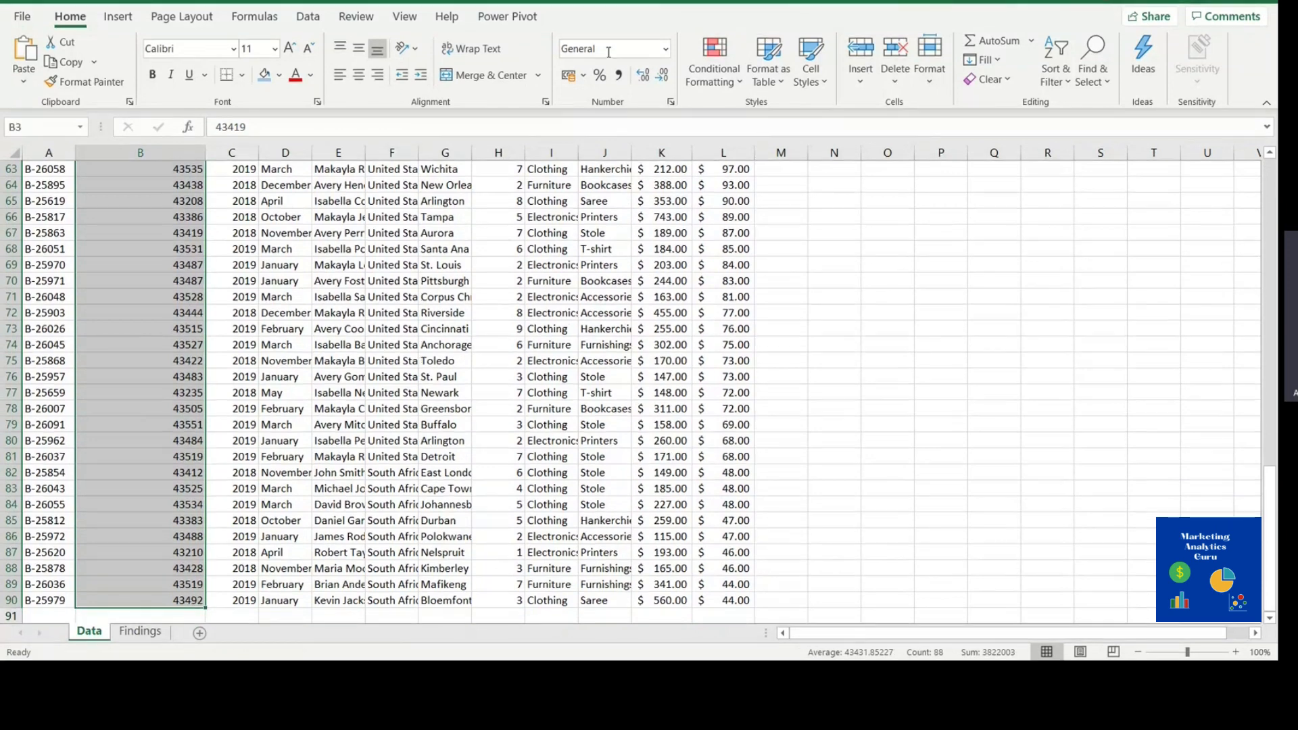
pyautogui.click(665, 49)
pyautogui.click(615, 269)
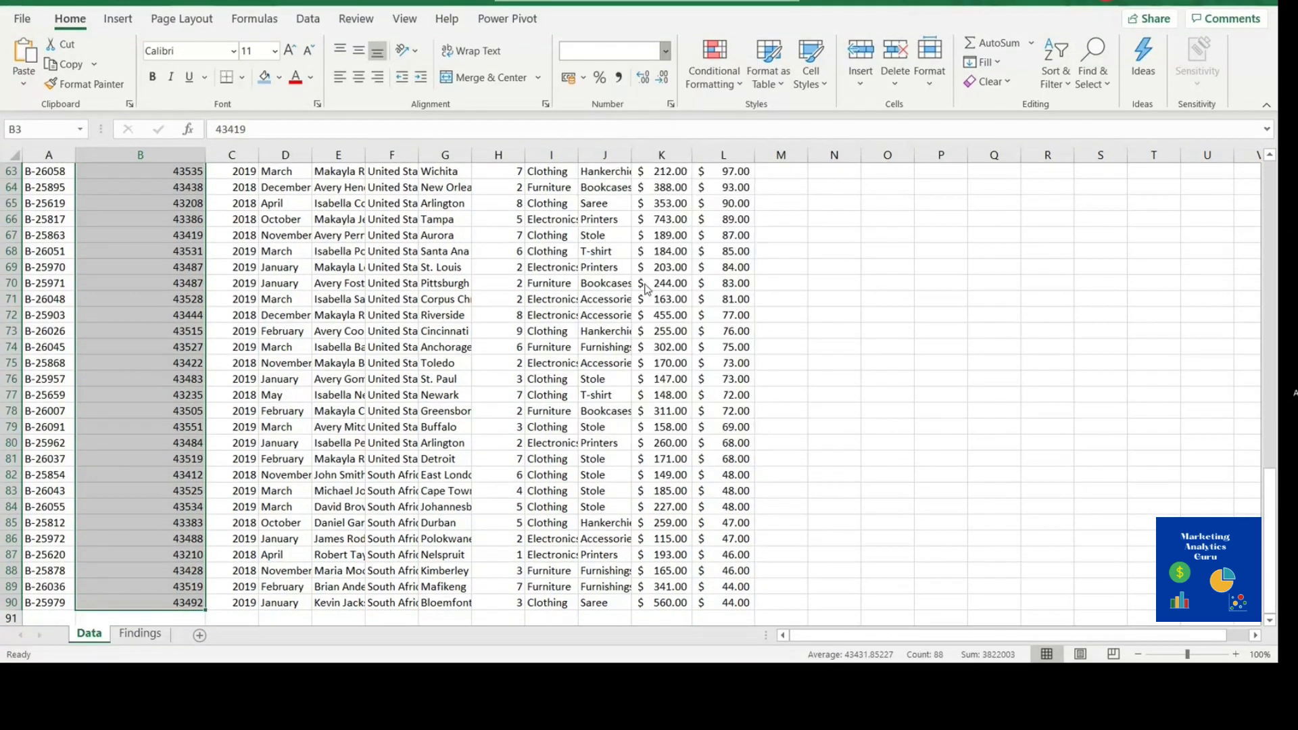
pyautogui.scroll(20, 488, 268)
pyautogui.click(163, 170)
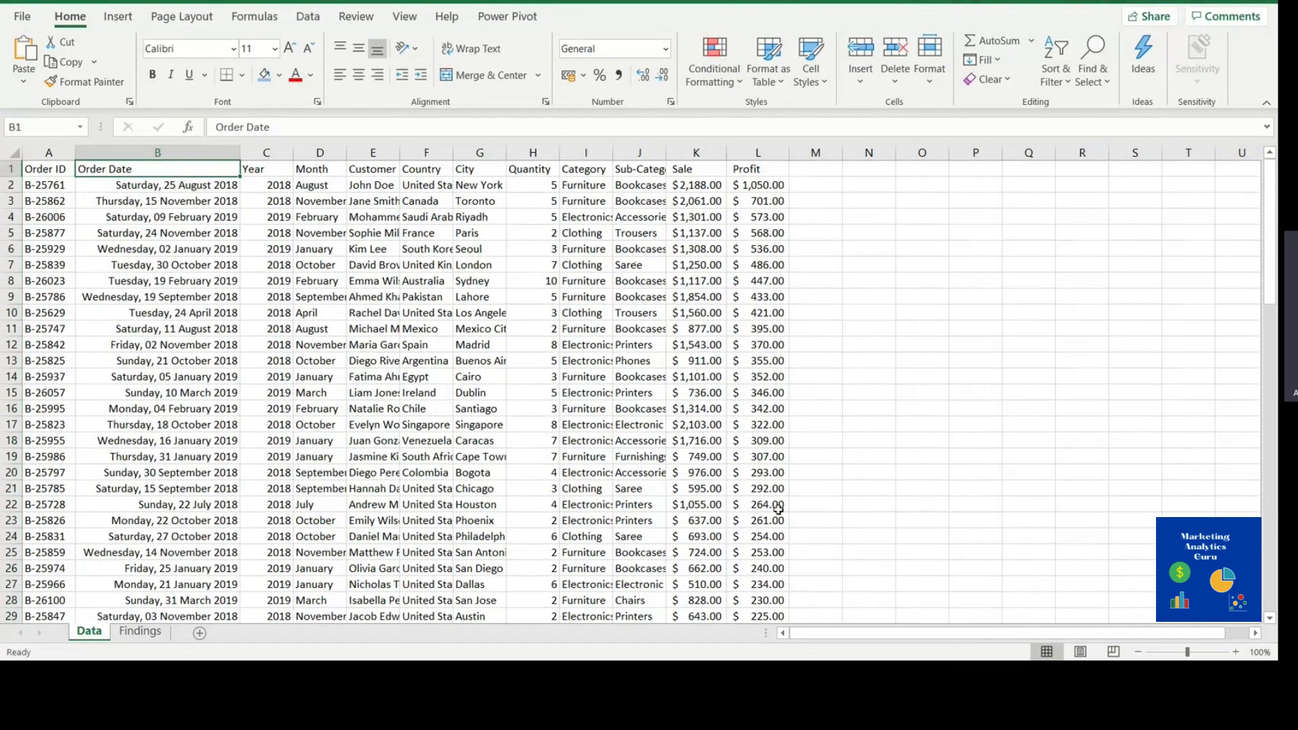
pyautogui.click(140, 631)
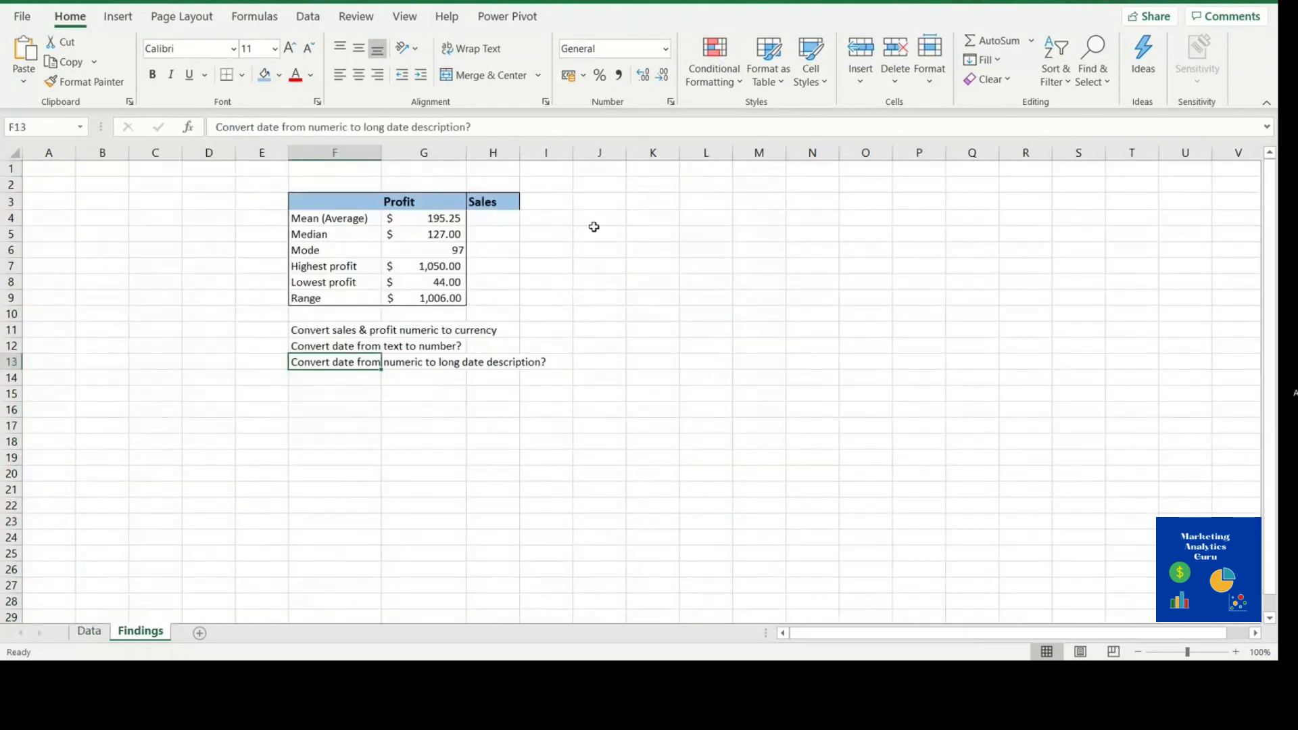